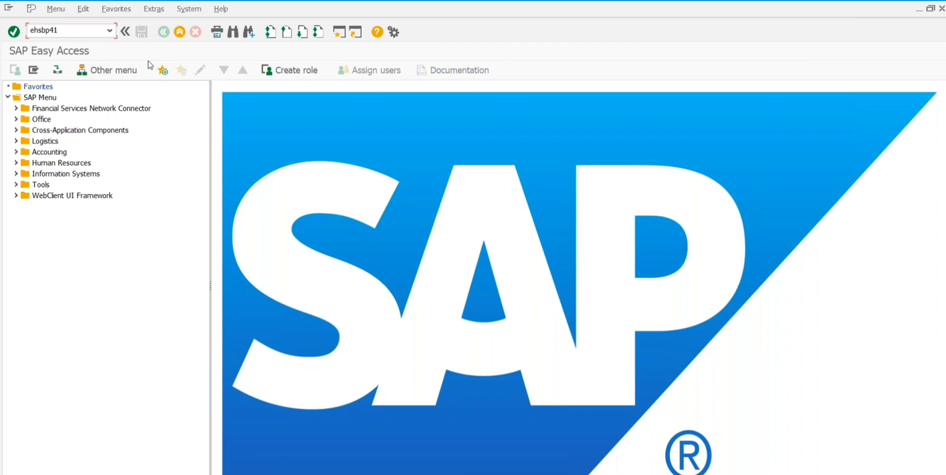
Step: Run transaction EHSBP42 to bring up the Open business partner dialog
{"action": "key", "text": "Return"}
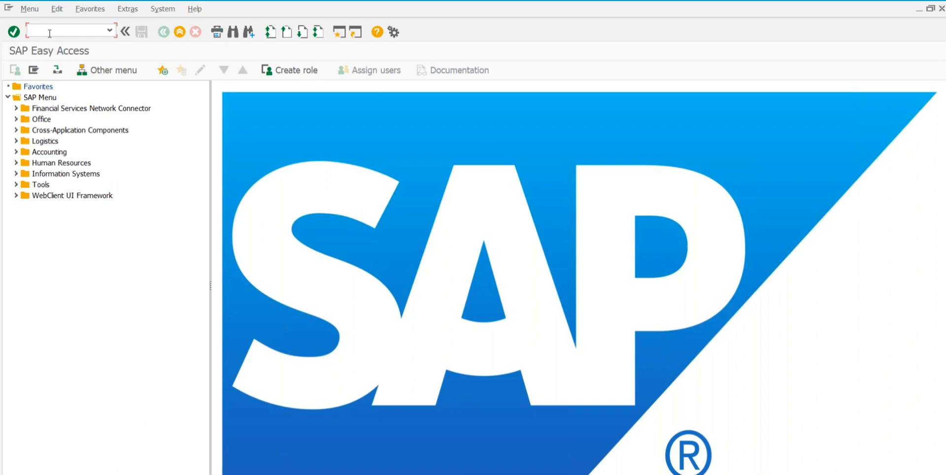
{"action": "type", "text": "EHSBB"}
{"action": "key", "text": "BackSpace"}
{"action": "type", "text": "P42"}
{"action": "key", "text": "Return"}
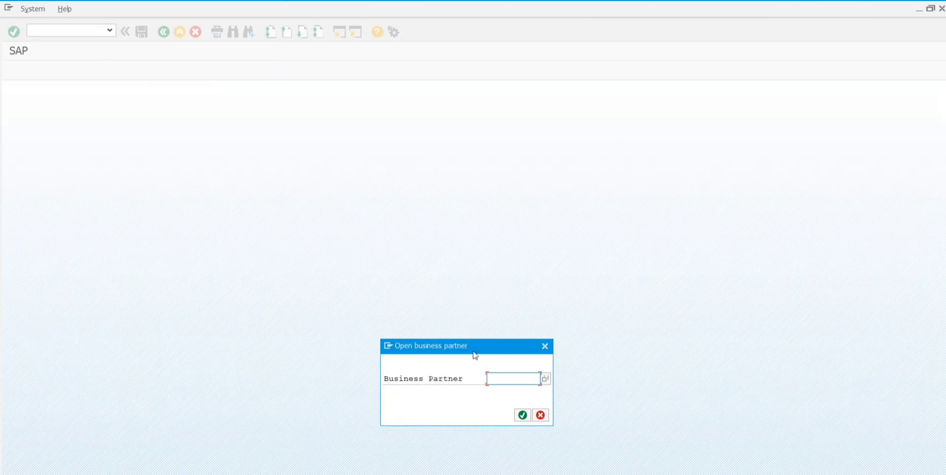
Step: Open the Business Partner Number search help from the Open business partner dialog
{"action": "left_click_drag", "start_coordinate": [469, 349], "coordinate": [379, 224]}
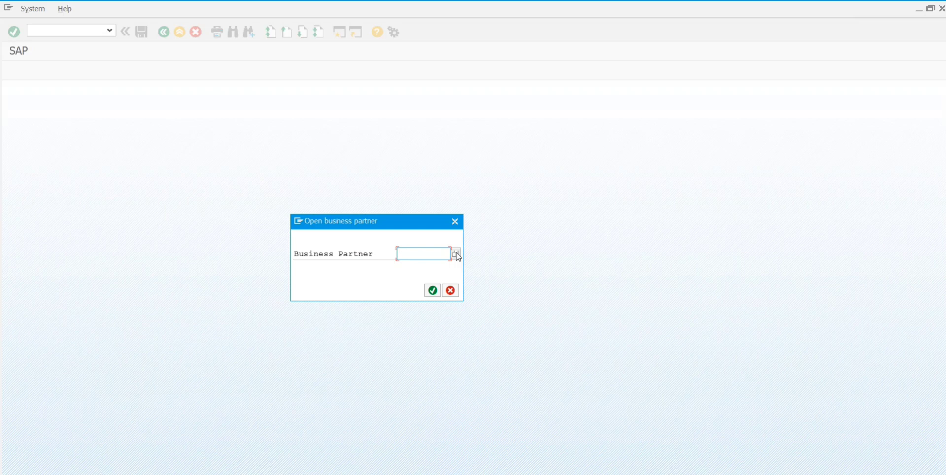
{"action": "left_click", "coordinate": [455, 254]}
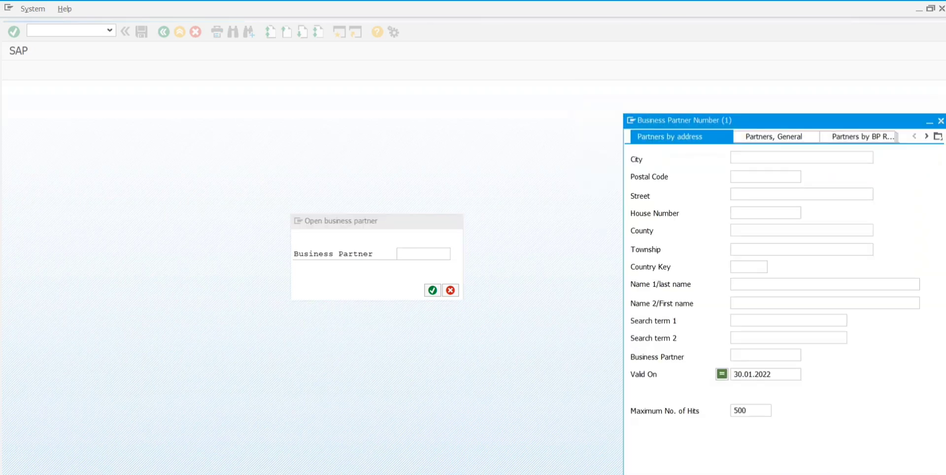
Step: Switch to Partners by BP Role and list the available BP role values
{"action": "left_click_drag", "start_coordinate": [654, 121], "coordinate": [463, 123]}
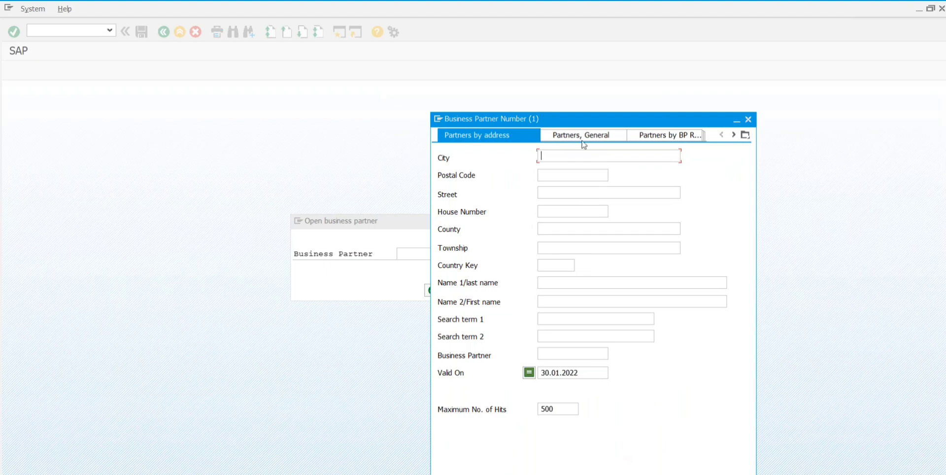
{"action": "left_click", "coordinate": [644, 137]}
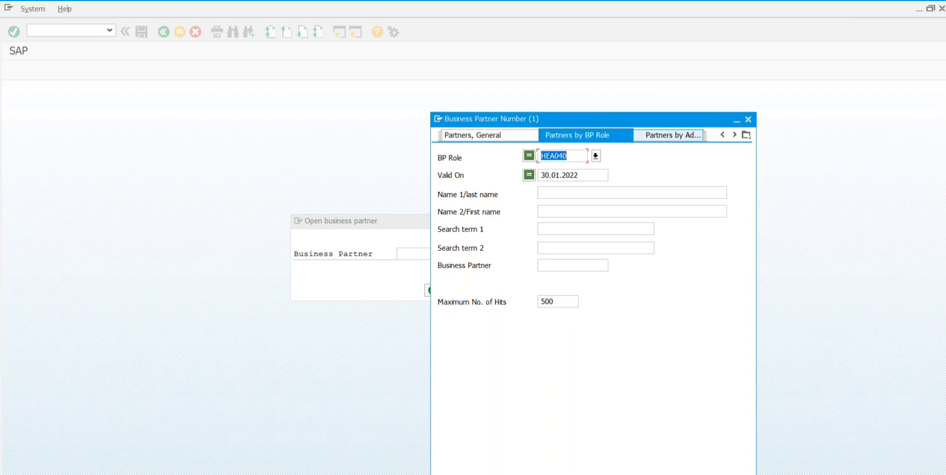
{"action": "left_click", "coordinate": [594, 156]}
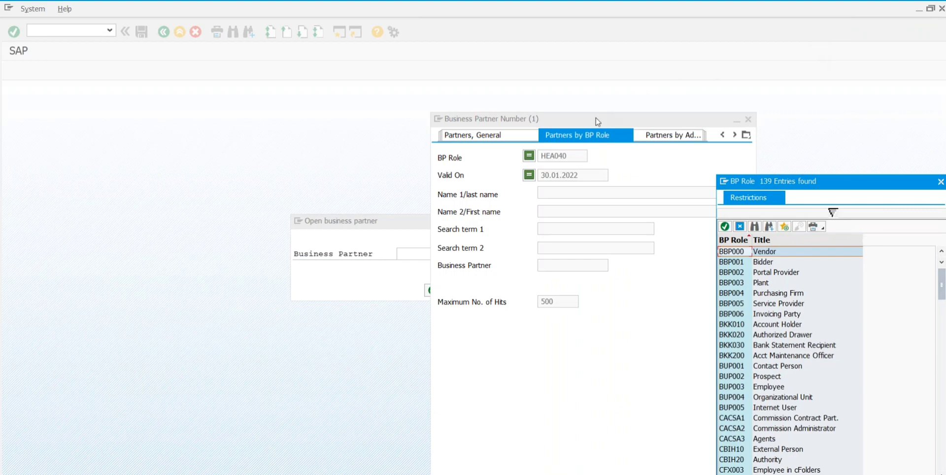
Step: Browse the 139 BP role entries and take HEA040 Laboratory as the BP role
{"action": "left_click_drag", "start_coordinate": [586, 120], "coordinate": [421, 68]}
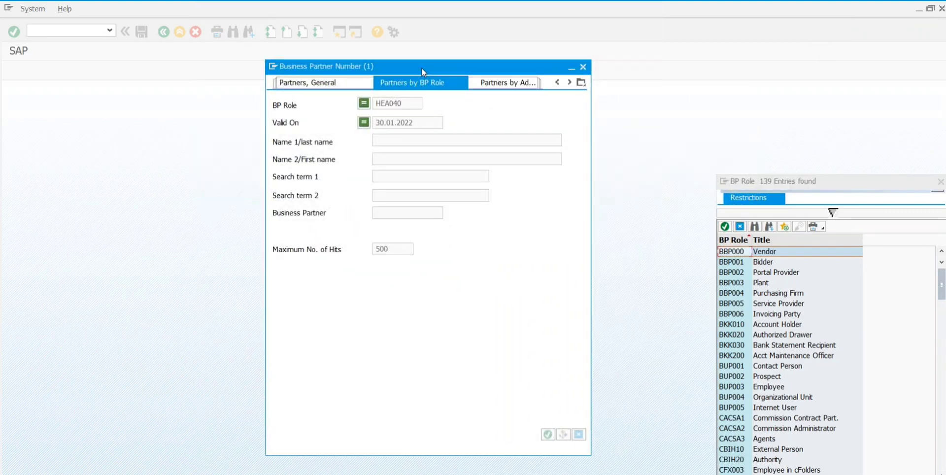
{"action": "left_click", "coordinate": [737, 275]}
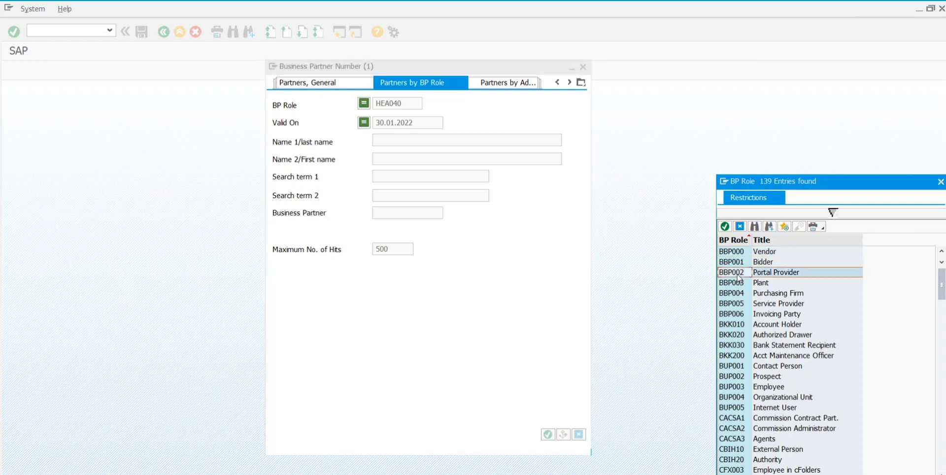
{"action": "key", "text": "Up"}
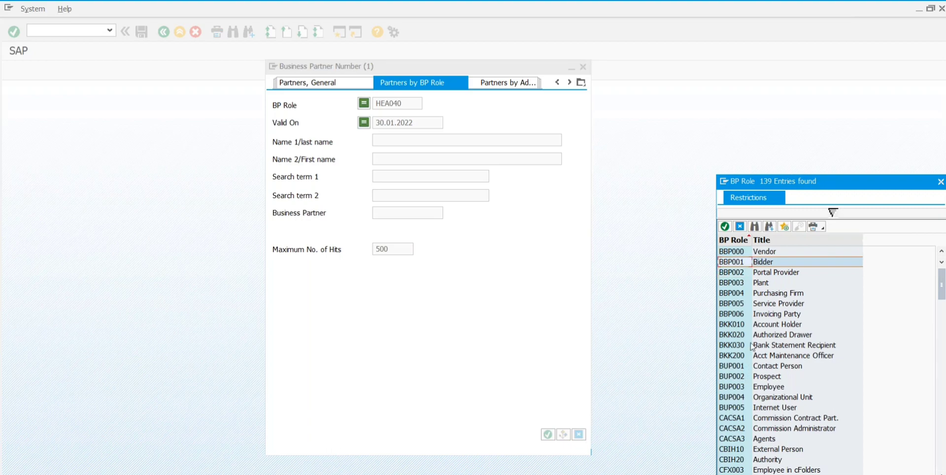
{"action": "left_click", "coordinate": [874, 34]}
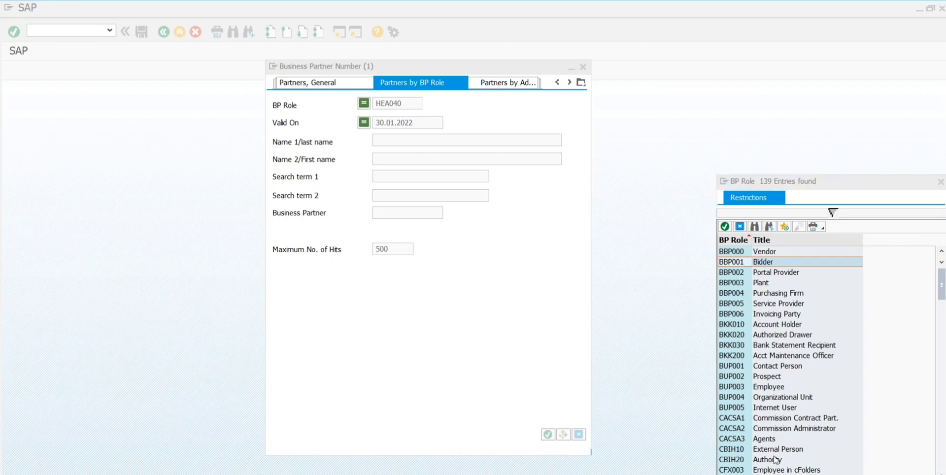
{"action": "scroll", "coordinate": [899, 424], "scroll_direction": "down", "scroll_amount": 20}
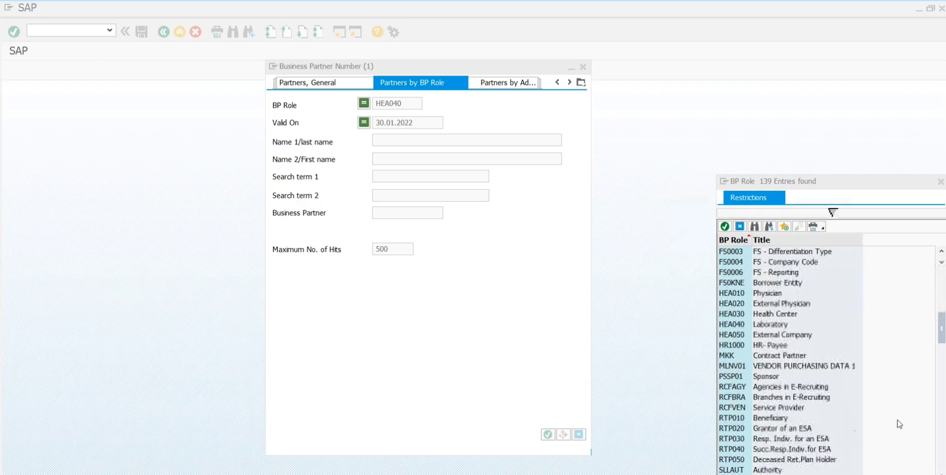
{"action": "scroll", "coordinate": [899, 424], "scroll_direction": "down", "scroll_amount": 3}
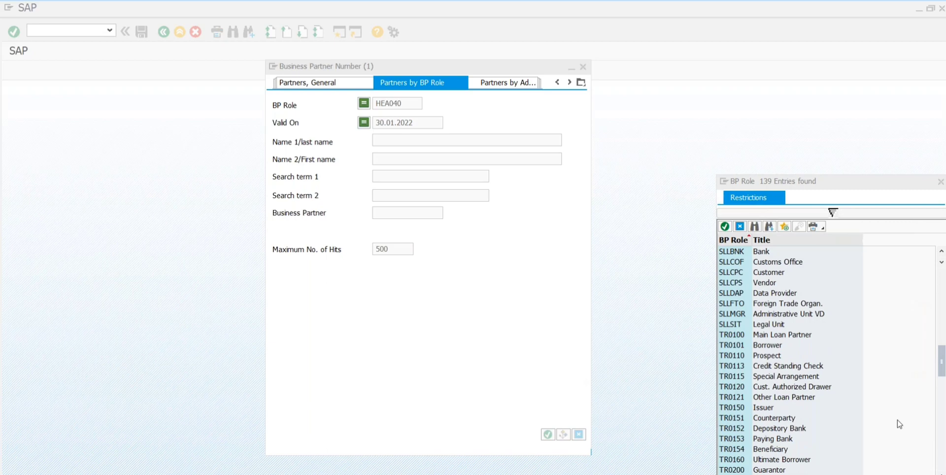
{"action": "scroll", "coordinate": [899, 424], "scroll_direction": "up", "scroll_amount": 2}
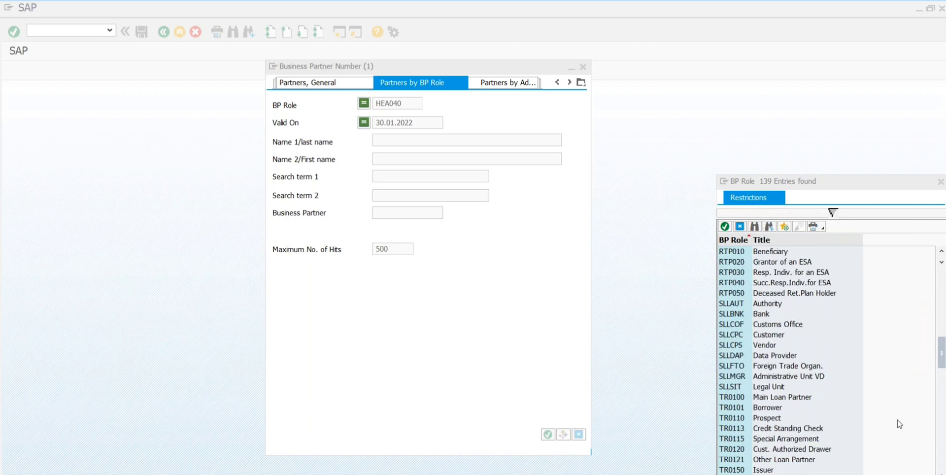
{"action": "scroll", "coordinate": [899, 423], "scroll_direction": "up", "scroll_amount": 4}
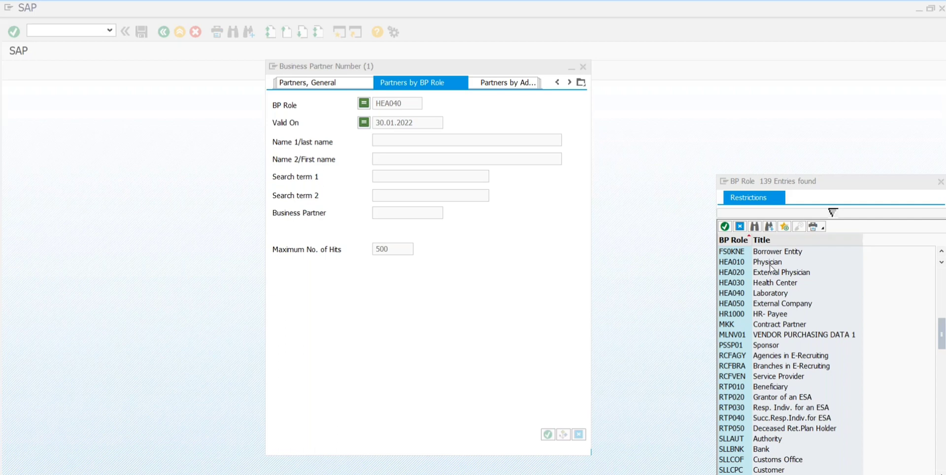
{"action": "left_click", "coordinate": [762, 297]}
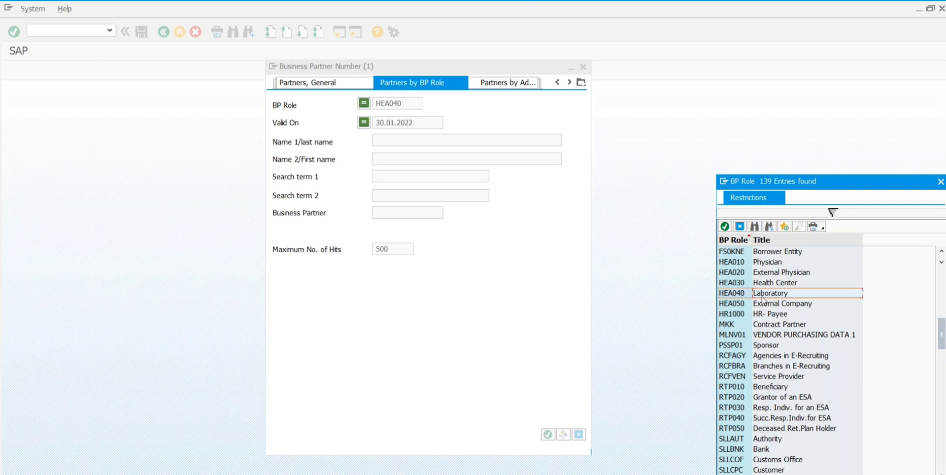
{"action": "double_click", "coordinate": [762, 298]}
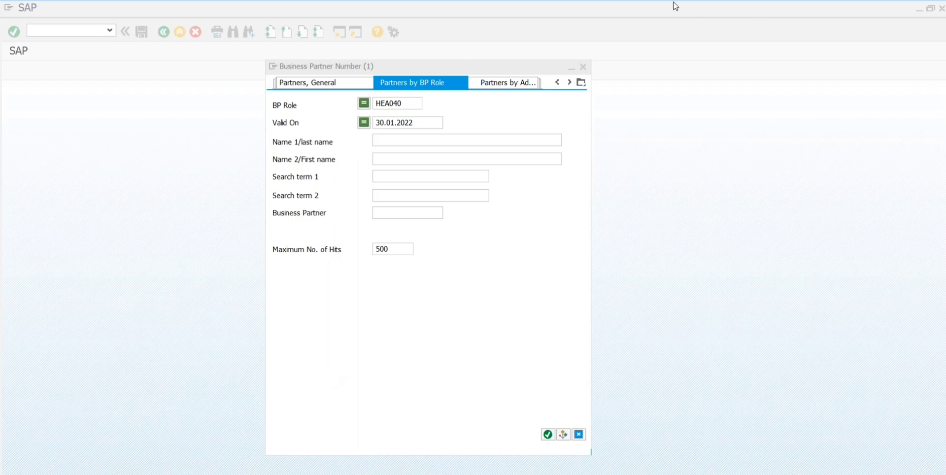
Step: Close the partner search, cancel Open business partner, and confirm logging off the session
{"action": "left_click", "coordinate": [678, 17]}
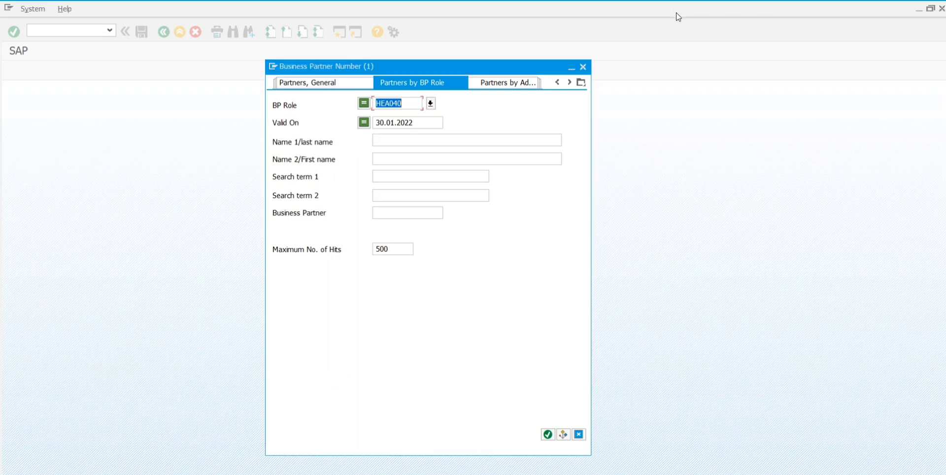
{"action": "left_click", "coordinate": [583, 68]}
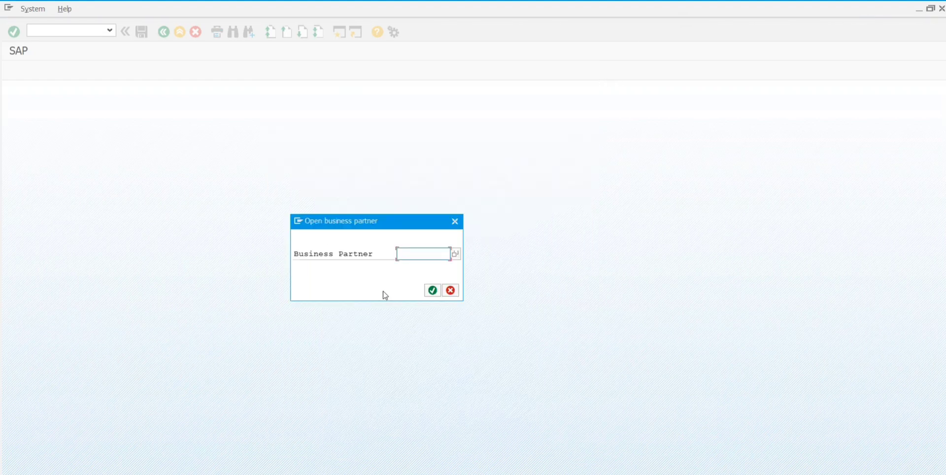
{"action": "left_click", "coordinate": [450, 290]}
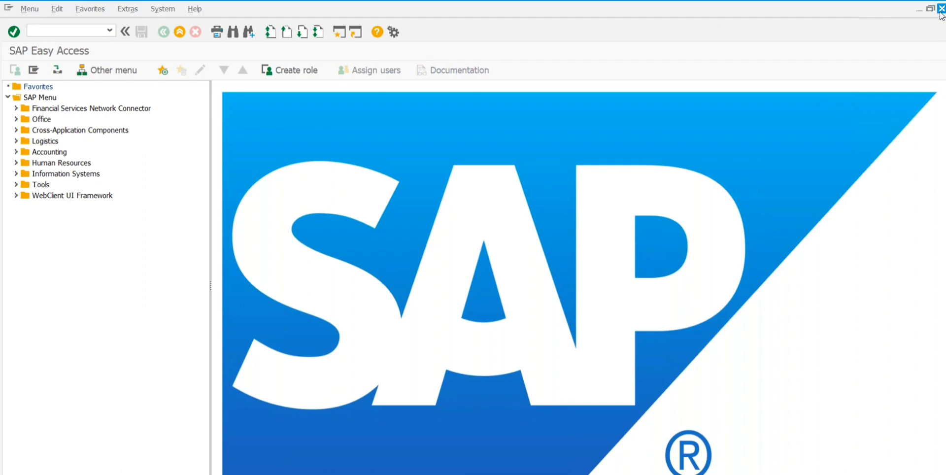
{"action": "left_click", "coordinate": [941, 9]}
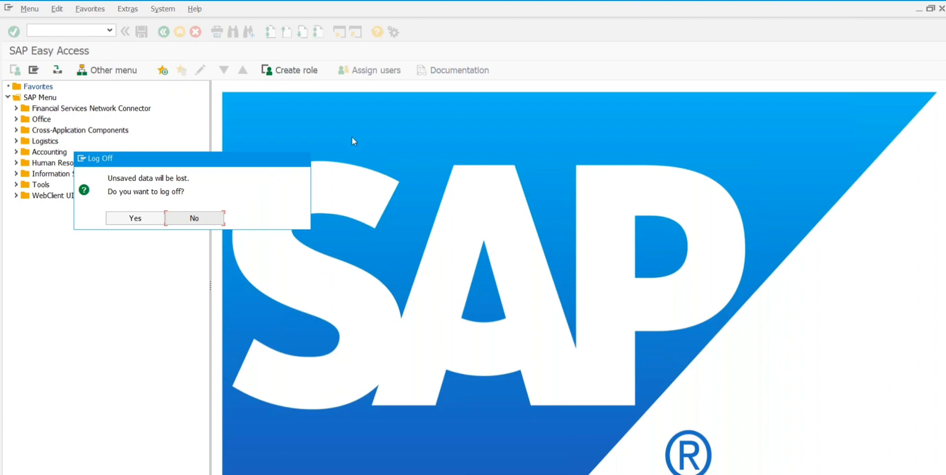
{"action": "left_click", "coordinate": [125, 221]}
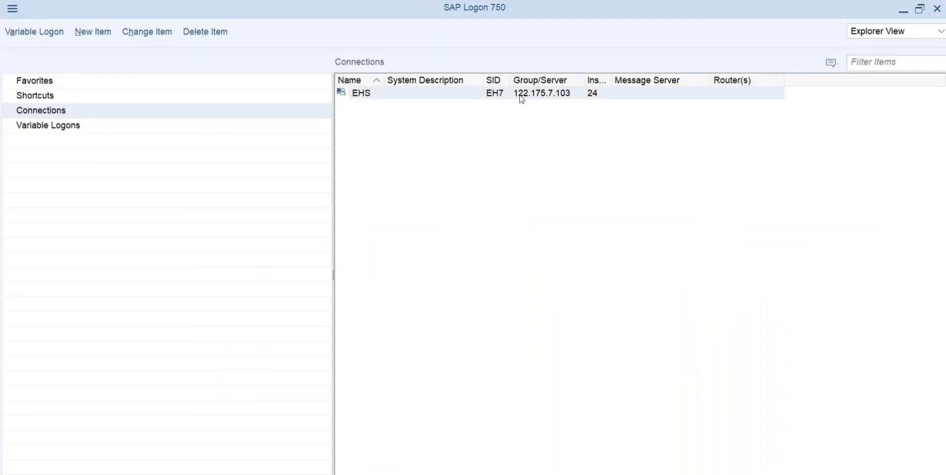
Step: Start a User Specified System logon with application server 183.82.120.240
{"action": "left_click", "coordinate": [26, 33]}
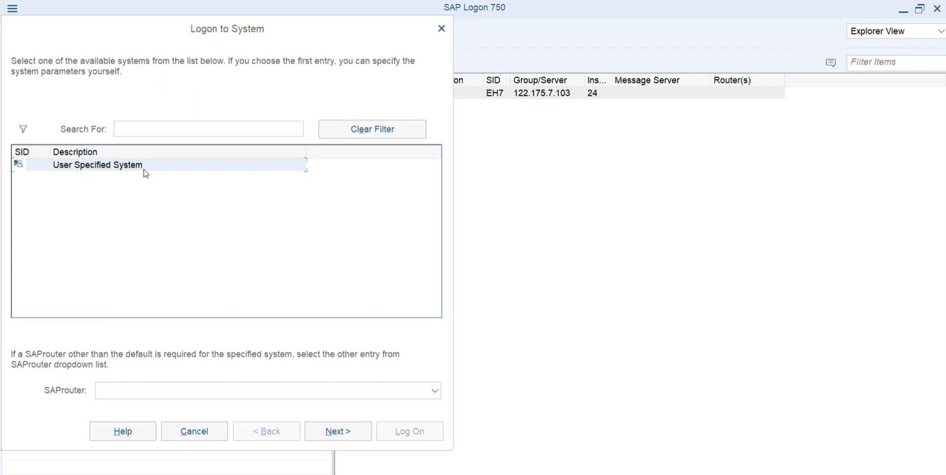
{"action": "double_click", "coordinate": [121, 171]}
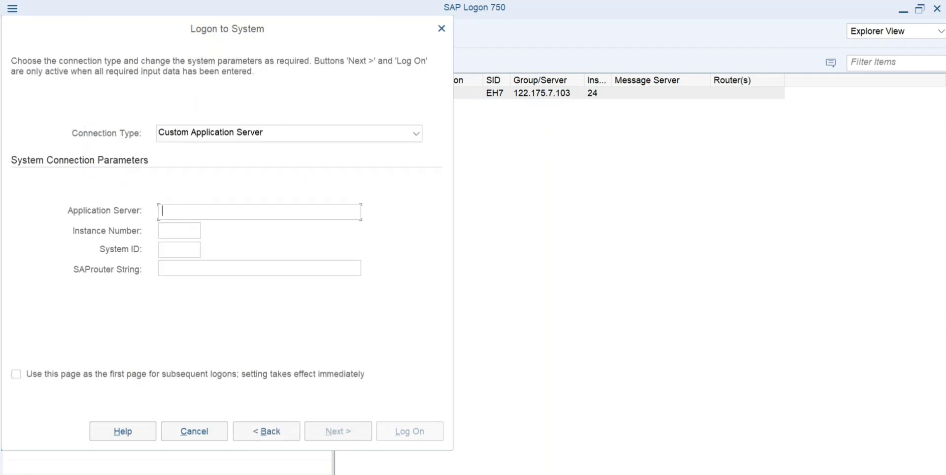
{"action": "type", "text": "183.82."}
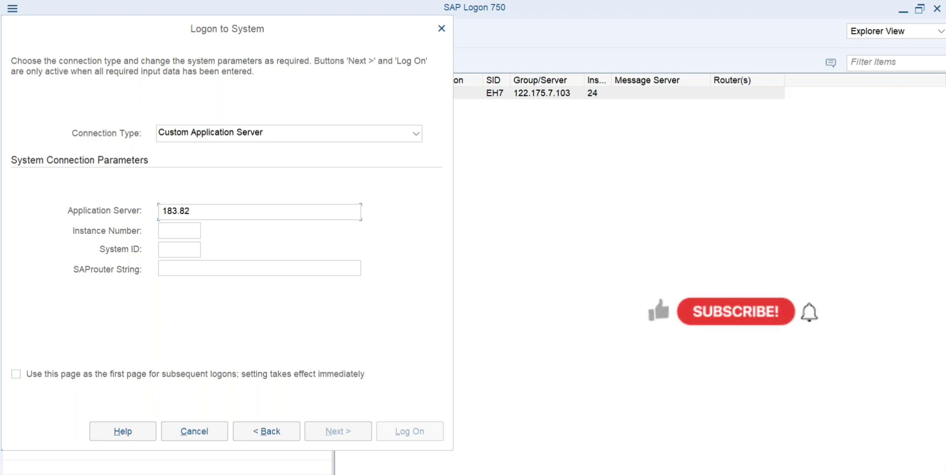
{"action": "type", "text": "120.240"}
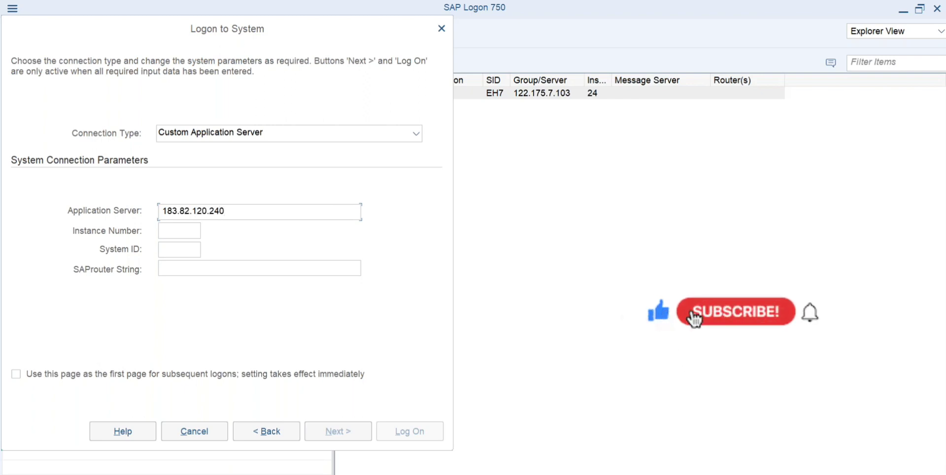
{"action": "type", "text": "."}
{"action": "key", "text": "BackSpace"}
{"action": "key", "text": "BackSpace"}
{"action": "key", "text": "BackSpace"}
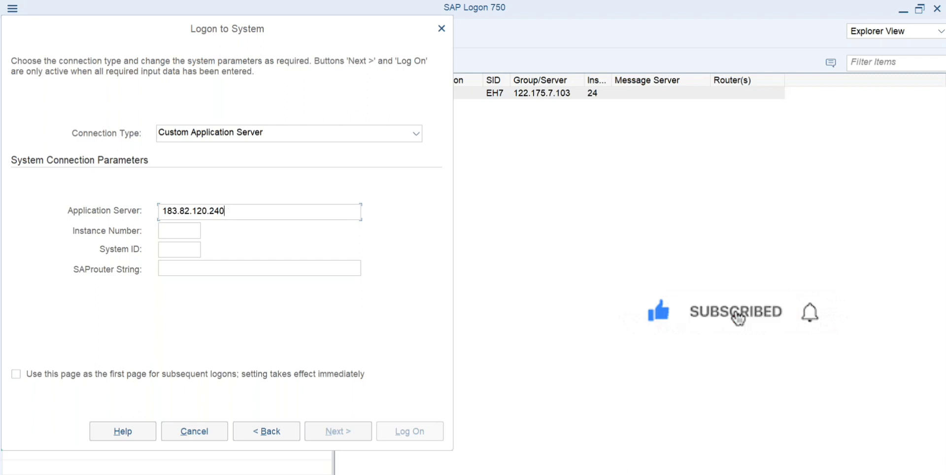
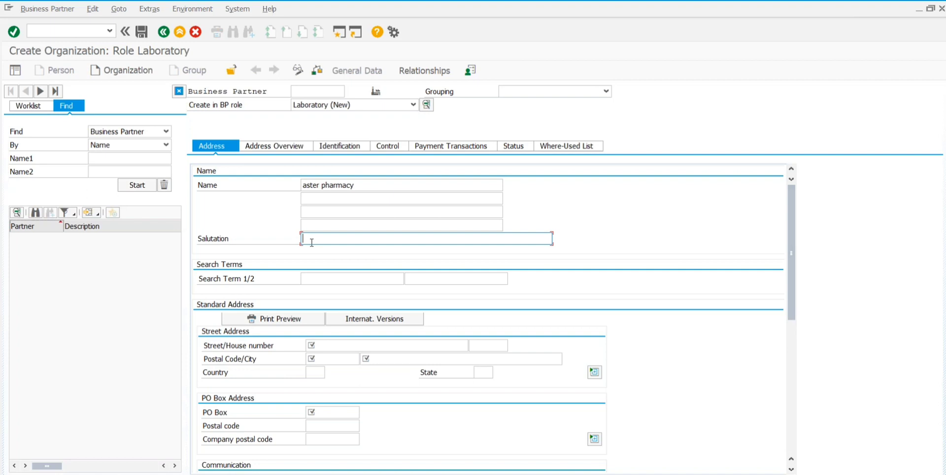
Step: Enter salutation ms and first search term aster
{"action": "type", "text": "m"}
{"action": "type", "text": "/"}
{"action": "type", "text": "s"}
{"action": "left_click", "coordinate": [311, 280]}
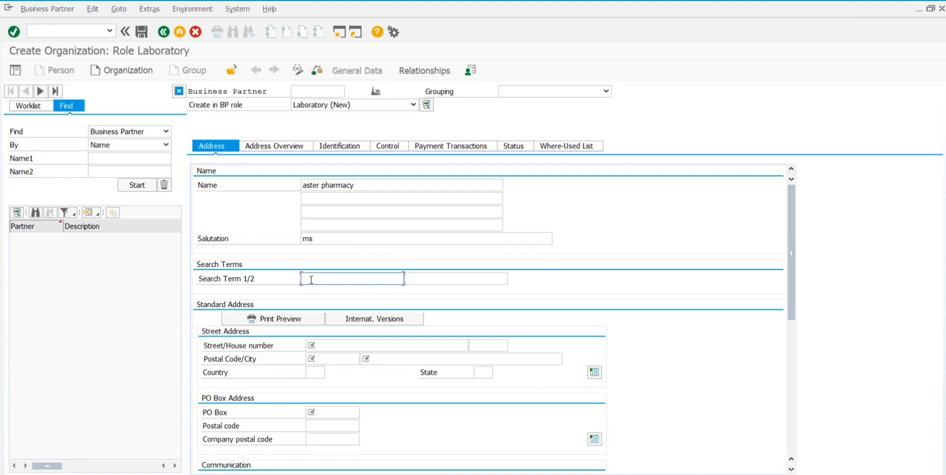
{"action": "type", "text": "aster"}
Step: Enter pharmacy as the second search term, fixing the typo
{"action": "left_click", "coordinate": [437, 279]}
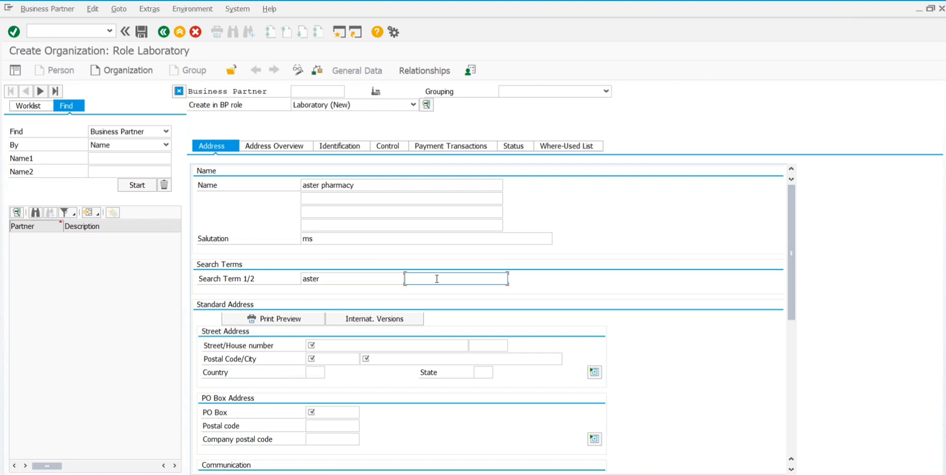
{"action": "type", "text": "pharmacy"}
{"action": "scroll", "coordinate": [326, 331], "scroll_direction": "down", "scroll_amount": 1}
{"action": "scroll", "coordinate": [326, 331], "scroll_direction": "down", "scroll_amount": 1}
{"action": "scroll", "coordinate": [355, 284], "scroll_direction": "down", "scroll_amount": 3}
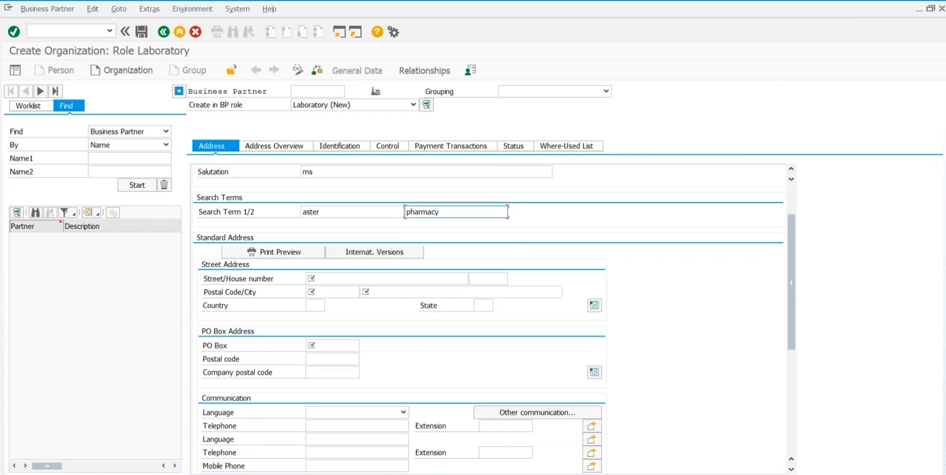
Step: Enter street 1015, postal code 23071 and city duba
{"action": "left_click", "coordinate": [325, 281]}
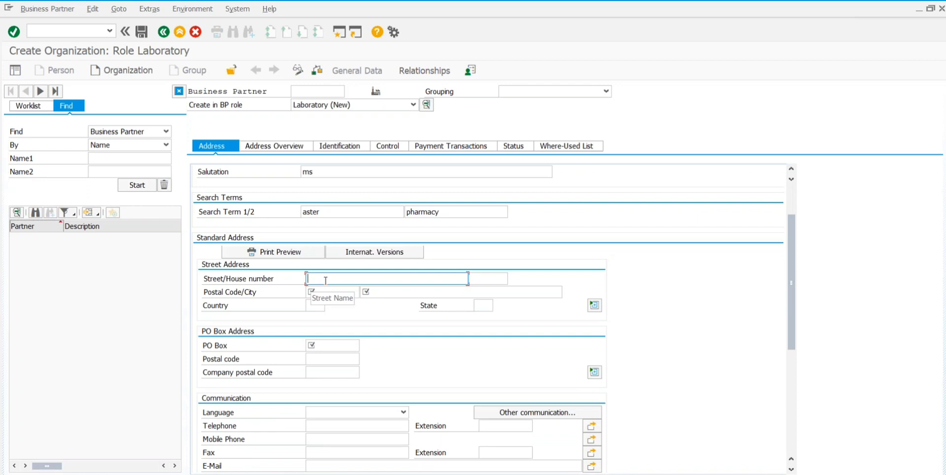
{"action": "type", "text": "42"}
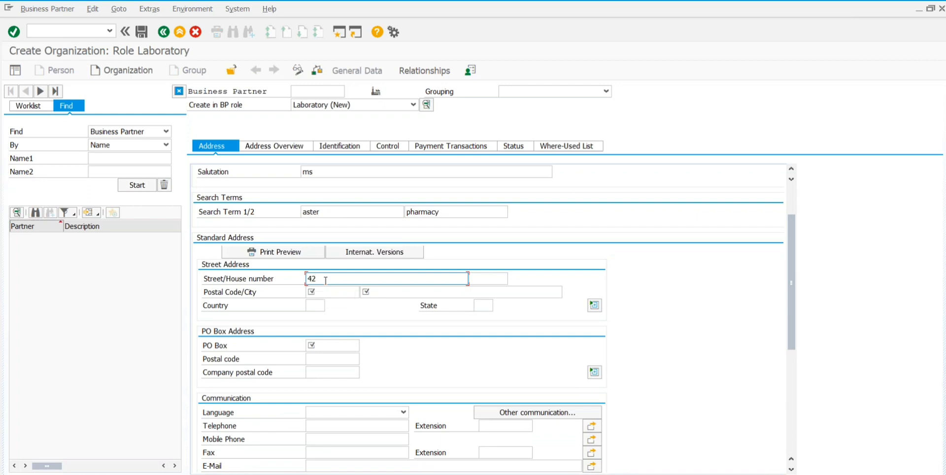
{"action": "key", "text": "BackSpace"}
{"action": "key", "text": "BackSpace"}
{"action": "type", "text": "1015"}
{"action": "left_click", "coordinate": [323, 293]}
{"action": "type", "text": "23071"}
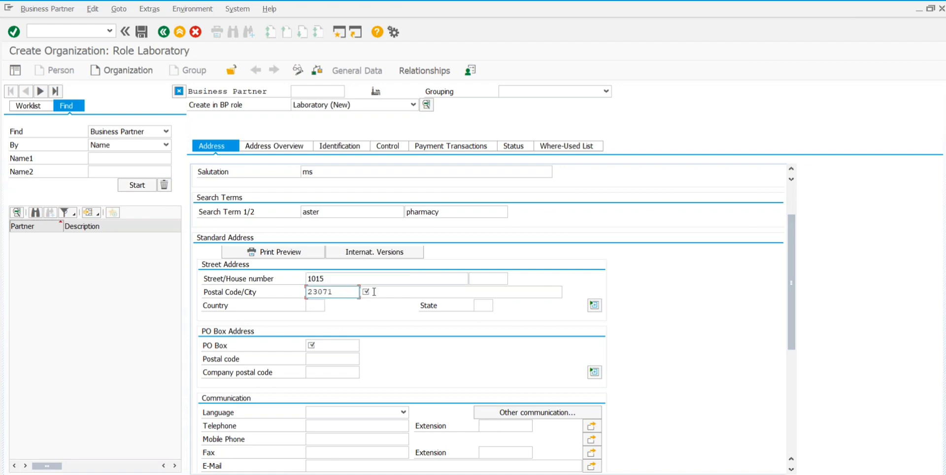
{"action": "left_click", "coordinate": [386, 290]}
{"action": "type", "text": "dubai"}
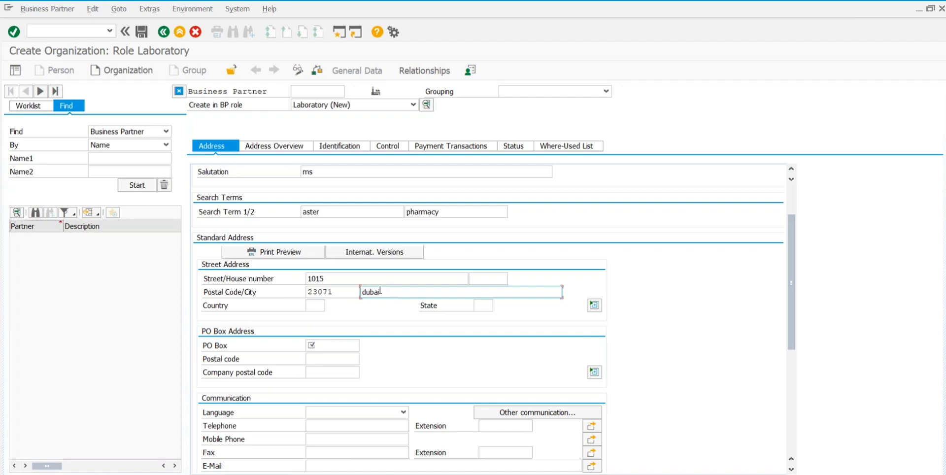
Step: Change the postal code from 23071 to 624001
{"action": "left_click", "coordinate": [315, 305]}
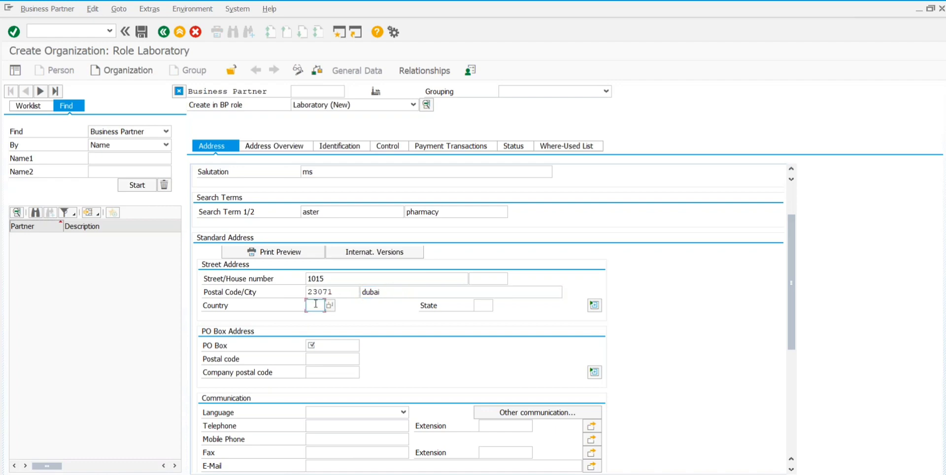
{"action": "left_click", "coordinate": [340, 292]}
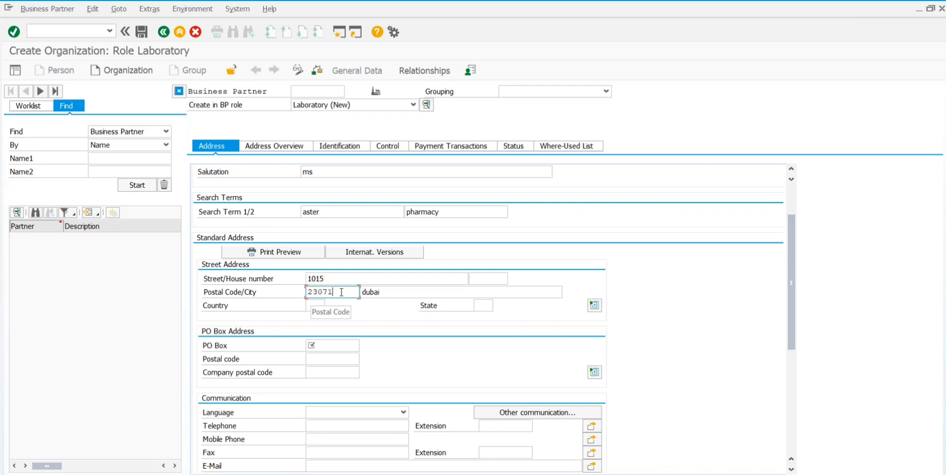
{"action": "key", "text": "BackSpace"}
{"action": "key", "text": "BackSpace"}
{"action": "key", "text": "BackSpace"}
{"action": "key", "text": "BackSpace"}
{"action": "key", "text": "BackSpace"}
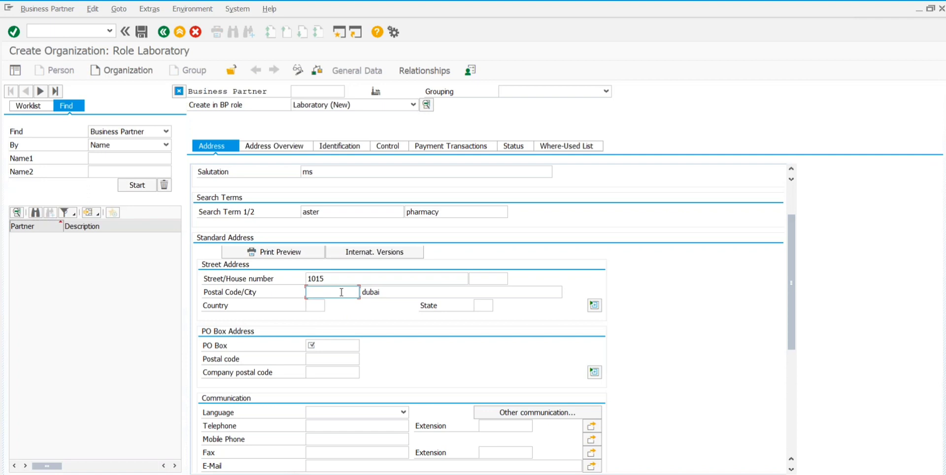
{"action": "type", "text": "624001"}
Step: Clear the city and change the street to 7, removing the /14 part
{"action": "left_click", "coordinate": [387, 291]}
{"action": "key", "text": "BackSpace"}
{"action": "key", "text": "BackSpace"}
{"action": "key", "text": "BackSpace"}
{"action": "key", "text": "BackSpace"}
{"action": "key", "text": "BackSpace"}
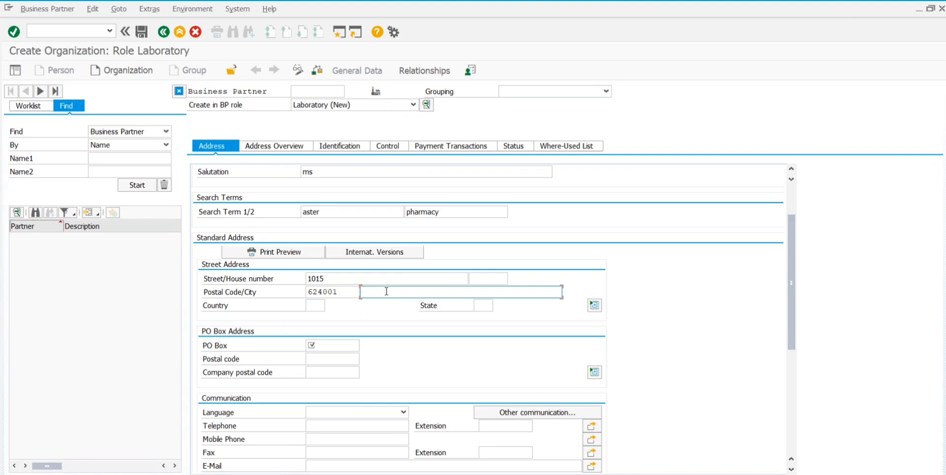
{"action": "left_click", "coordinate": [338, 278]}
{"action": "key", "text": "BackSpace"}
{"action": "key", "text": "BackSpace"}
{"action": "key", "text": "BackSpace"}
{"action": "key", "text": "BackSpace"}
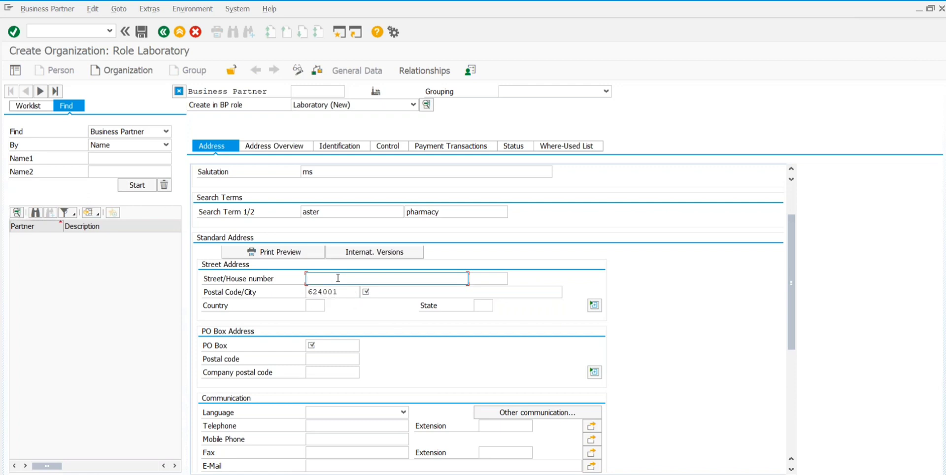
{"action": "left_click", "coordinate": [396, 290]}
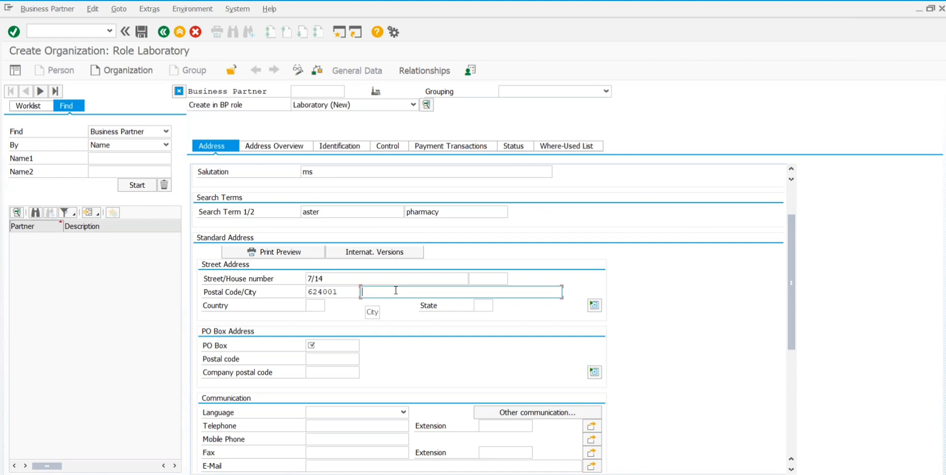
{"action": "left_click", "coordinate": [483, 277]}
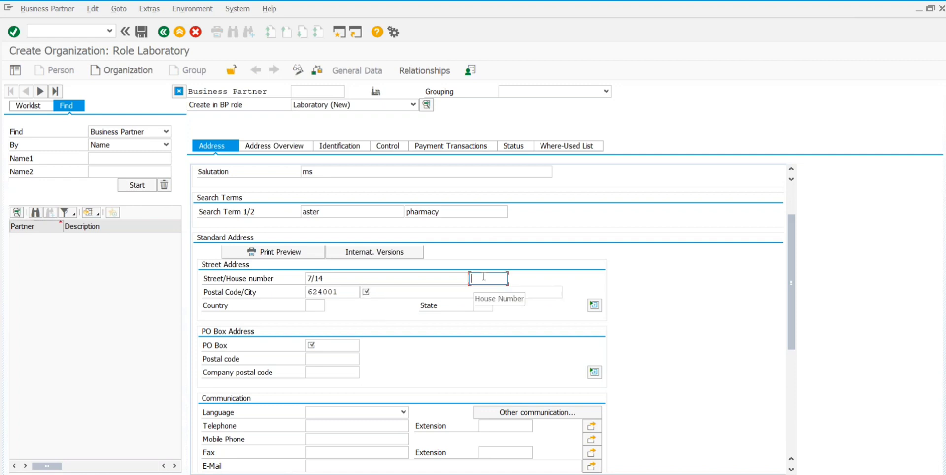
{"action": "left_click", "coordinate": [360, 280]}
{"action": "key", "text": "BackSpace"}
{"action": "key", "text": "BackSpace"}
{"action": "key", "text": "BackSpace"}
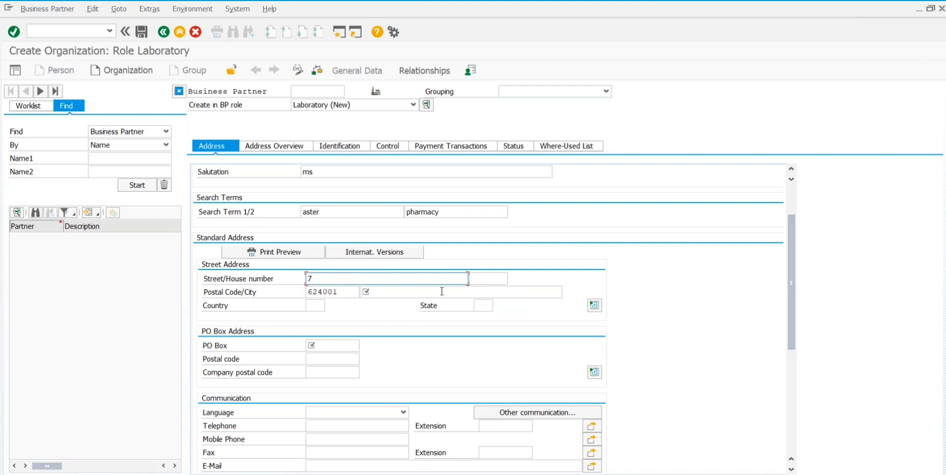
Step: Enter house number 14 and city chennai
{"action": "left_click", "coordinate": [485, 279]}
{"action": "type", "text": "14"}
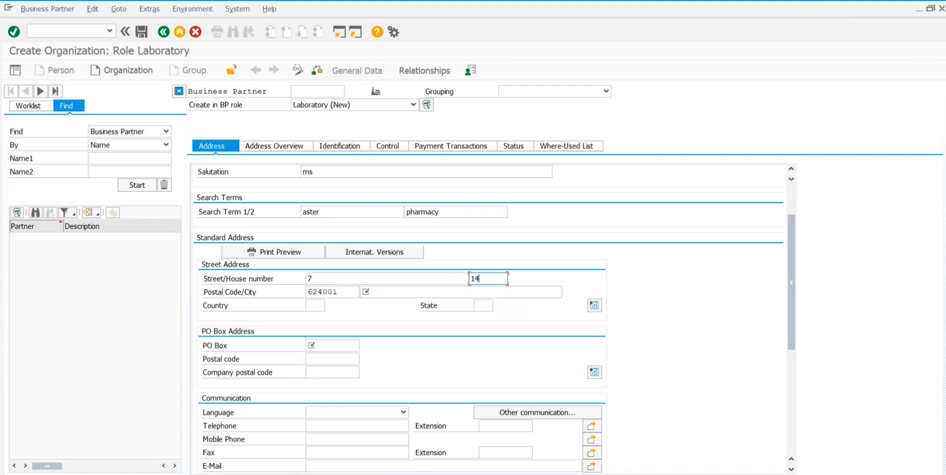
{"action": "left_click", "coordinate": [418, 292]}
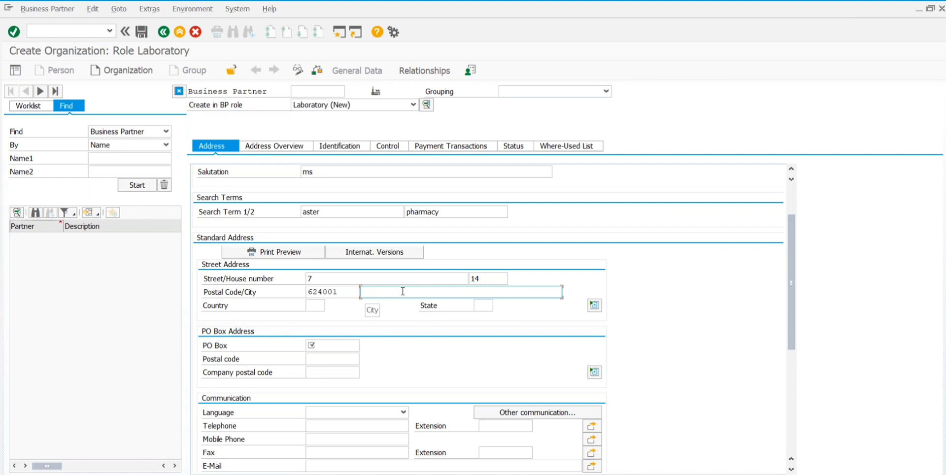
{"action": "type", "text": "chennai"}
{"action": "left_click", "coordinate": [315, 305]}
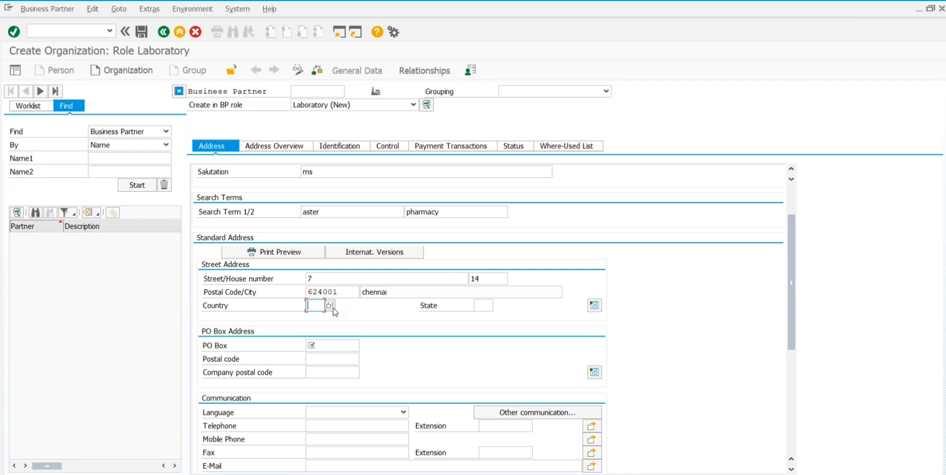
Step: Pick IN (India) from the Country Key list
{"action": "left_click", "coordinate": [330, 305]}
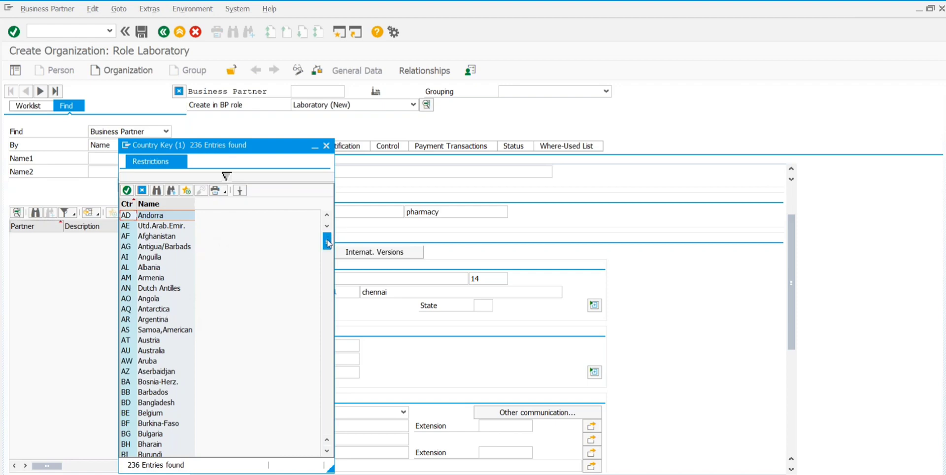
{"action": "left_click_drag", "start_coordinate": [327, 242], "coordinate": [326, 318]}
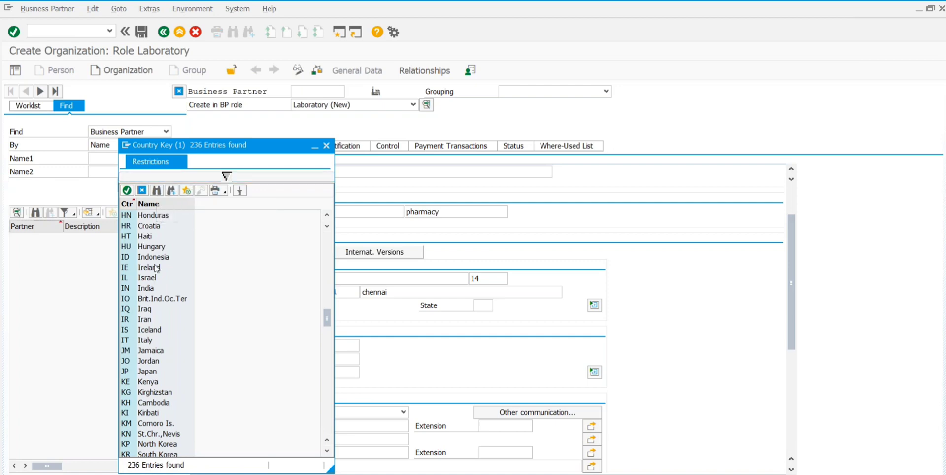
{"action": "left_click", "coordinate": [139, 290]}
{"action": "double_click", "coordinate": [140, 291]}
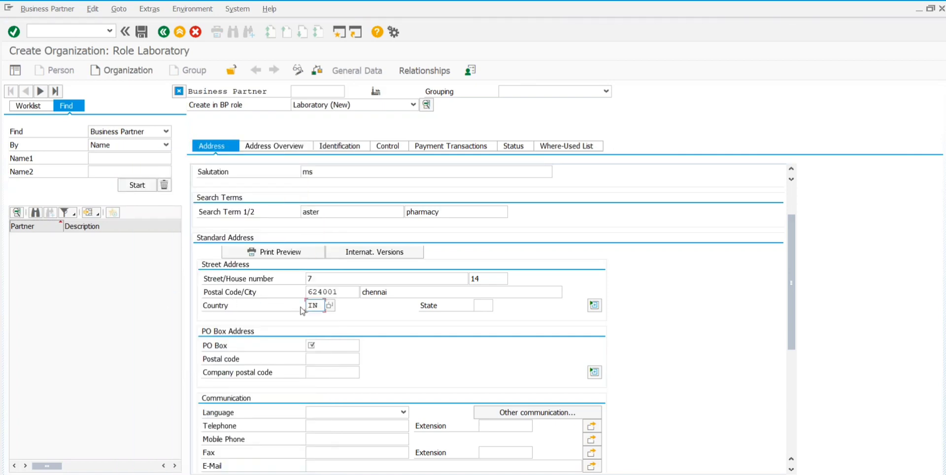
Step: Choose region 22 Tamil Nadu from the State list
{"action": "left_click", "coordinate": [483, 304]}
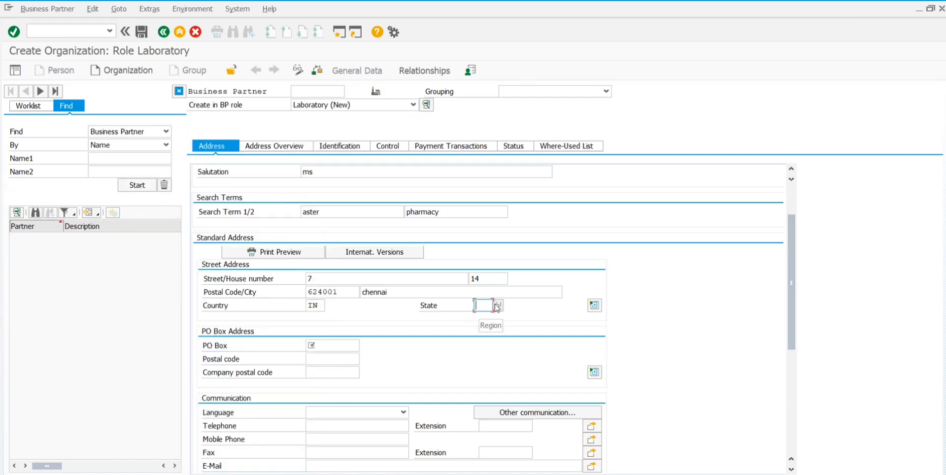
{"action": "left_click", "coordinate": [499, 305]}
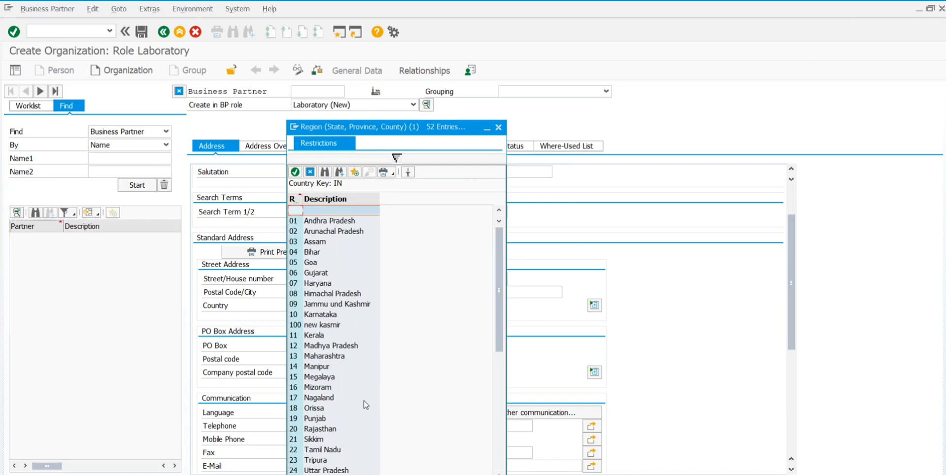
{"action": "left_click", "coordinate": [325, 451]}
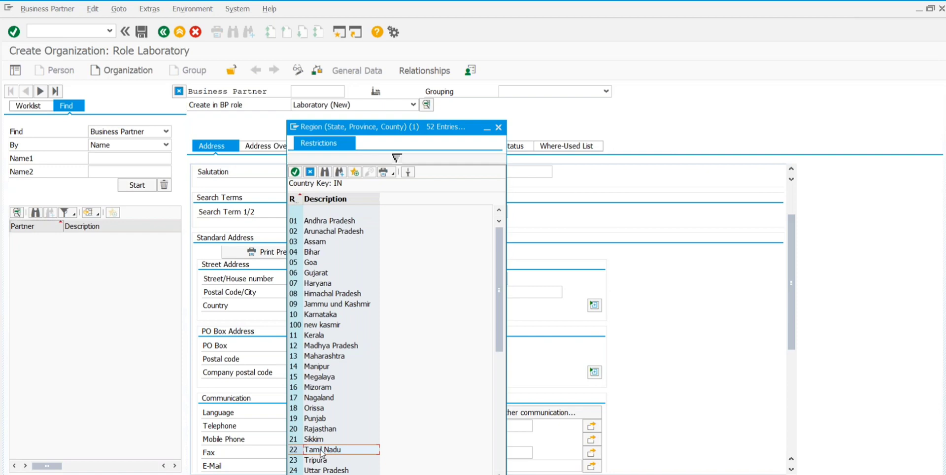
{"action": "double_click", "coordinate": [321, 450]}
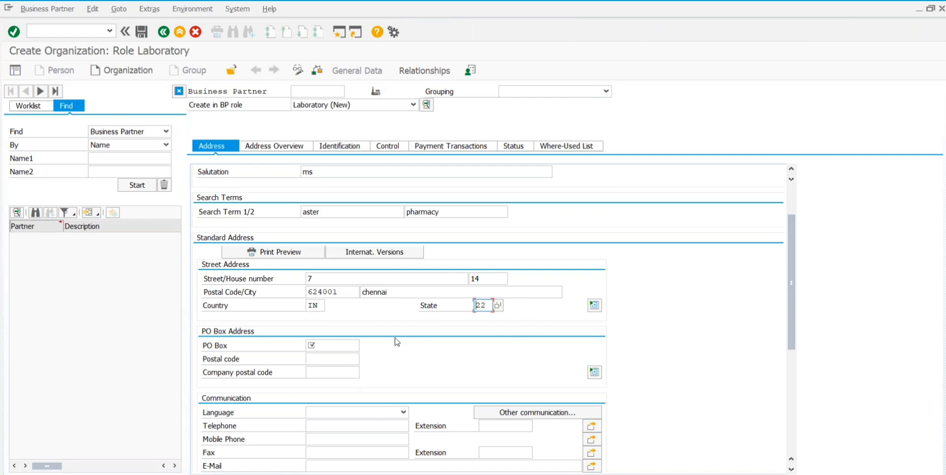
{"action": "scroll", "coordinate": [368, 341], "scroll_direction": "down", "scroll_amount": 3}
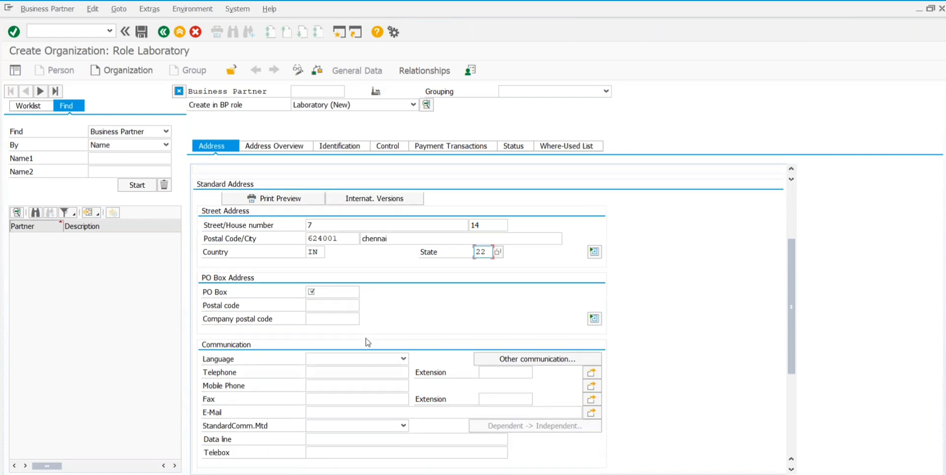
{"action": "left_click", "coordinate": [332, 304]}
Step: Select the PO Box field and enter PO box postal code 624001
{"action": "left_click", "coordinate": [326, 293]}
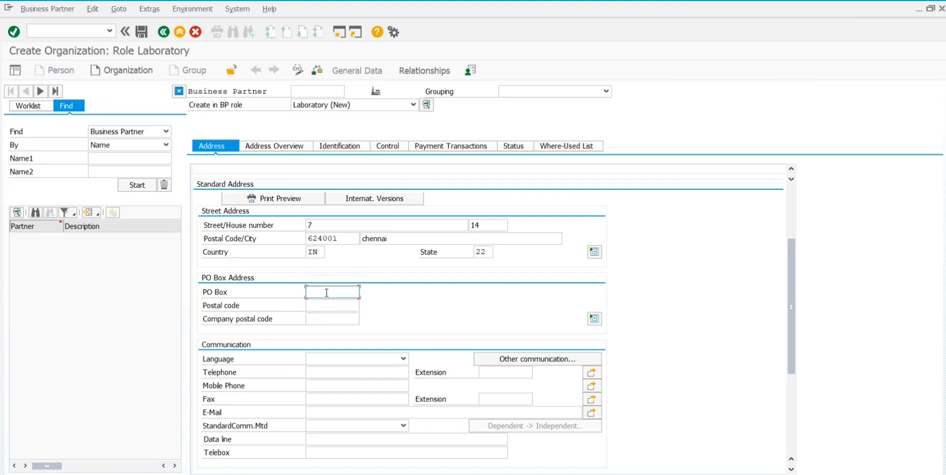
{"action": "left_click", "coordinate": [319, 305]}
{"action": "type", "text": "624001"}
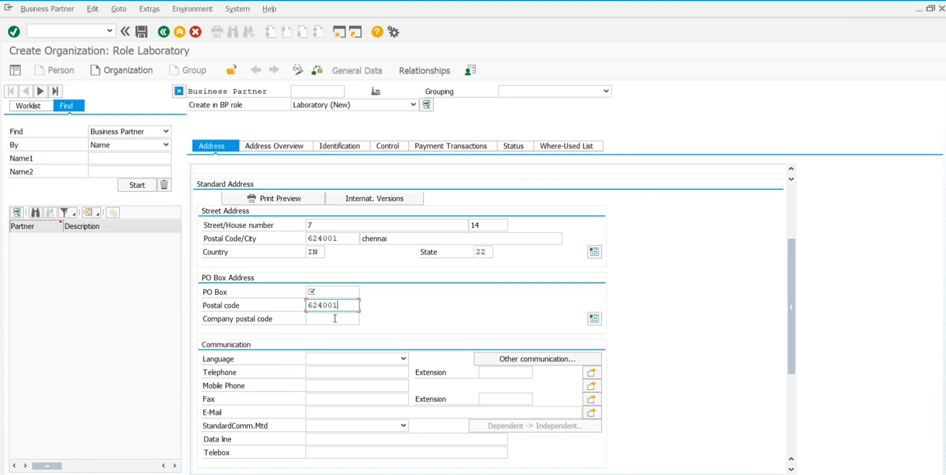
{"action": "left_click", "coordinate": [334, 318]}
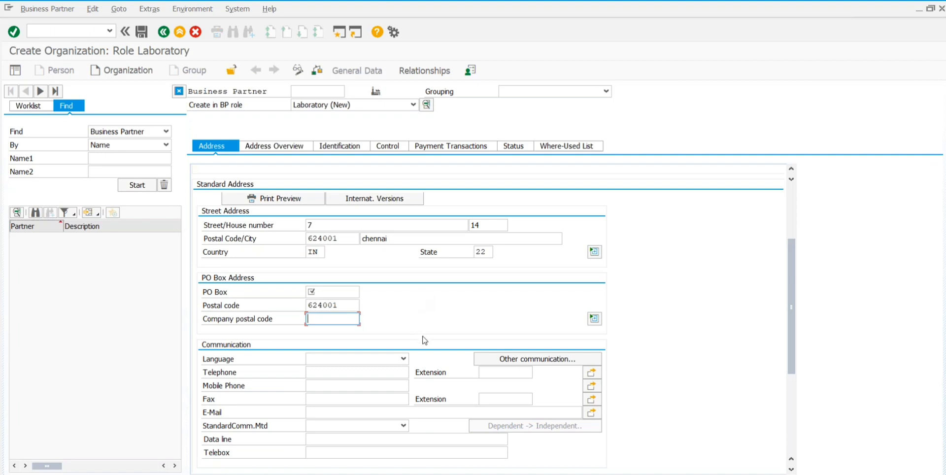
Step: Set the communication language to English
{"action": "scroll", "coordinate": [423, 340], "scroll_direction": "down", "scroll_amount": 2}
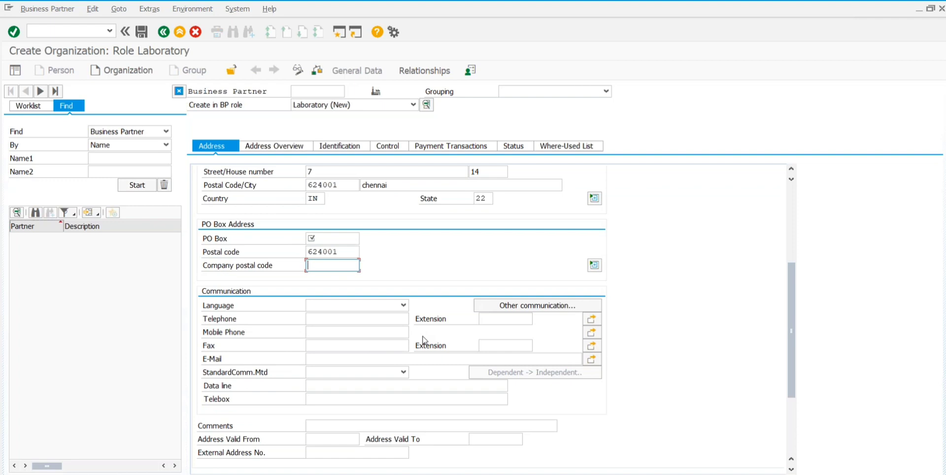
{"action": "left_click", "coordinate": [403, 305]}
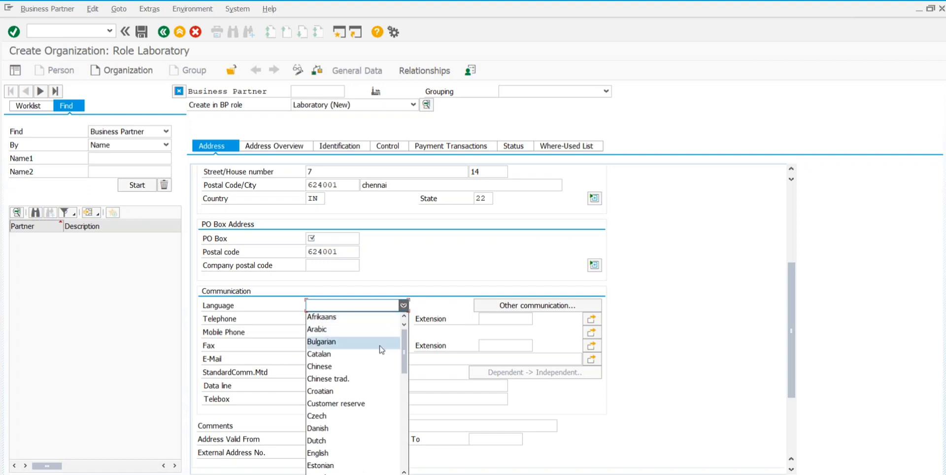
{"action": "left_click", "coordinate": [320, 452]}
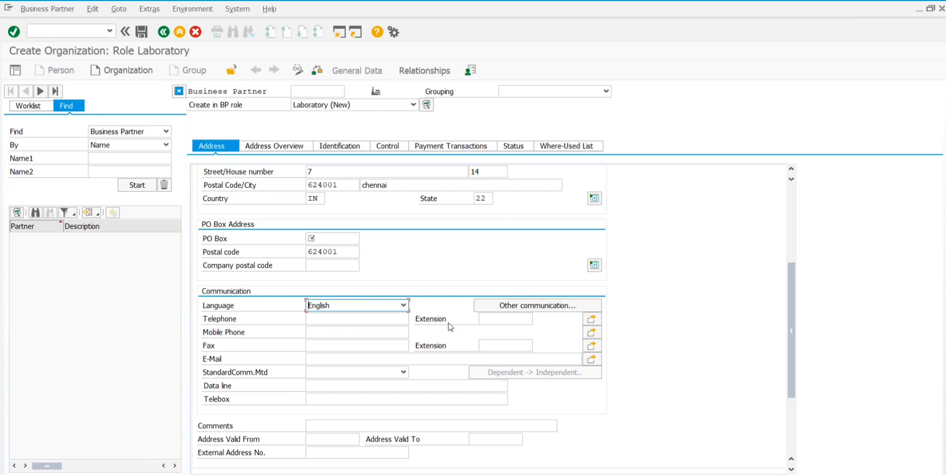
Step: Enter the telephone number, mobile number and company e-mail address
{"action": "left_click", "coordinate": [345, 320]}
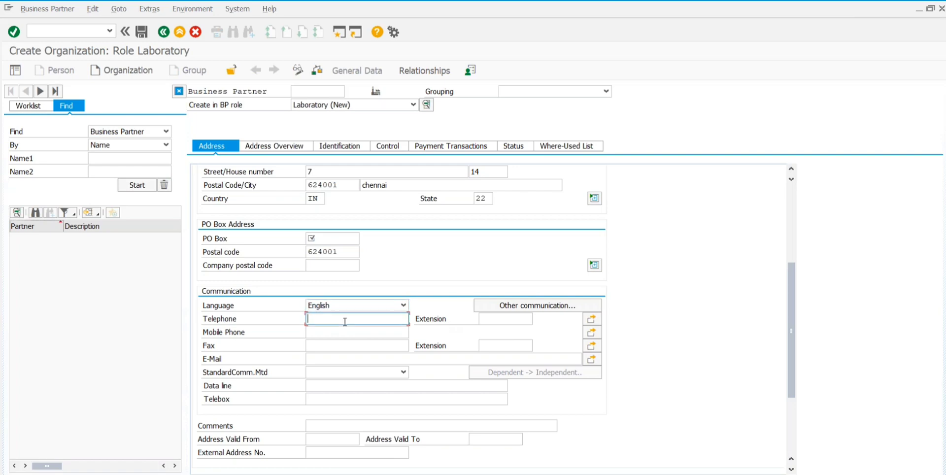
{"action": "left_click", "coordinate": [320, 334]}
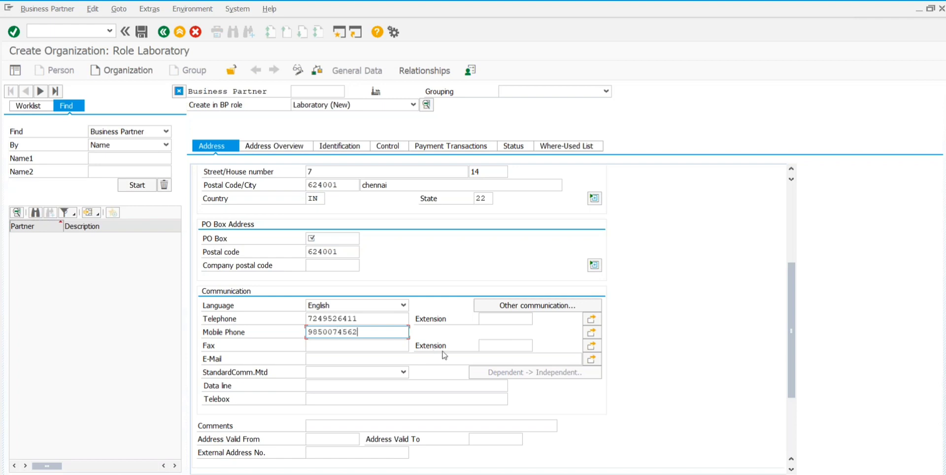
{"action": "left_click", "coordinate": [319, 358]}
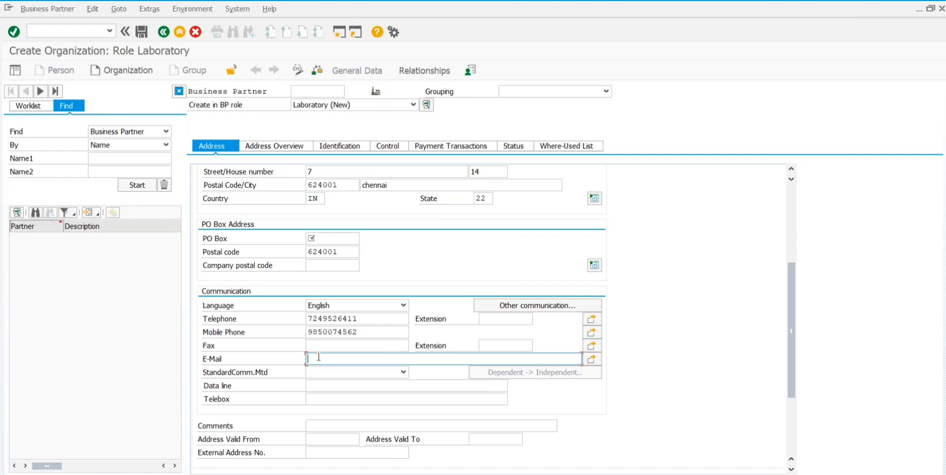
Step: Set the standard communication method to Telephone instead of E-Mail
{"action": "left_click", "coordinate": [403, 376]}
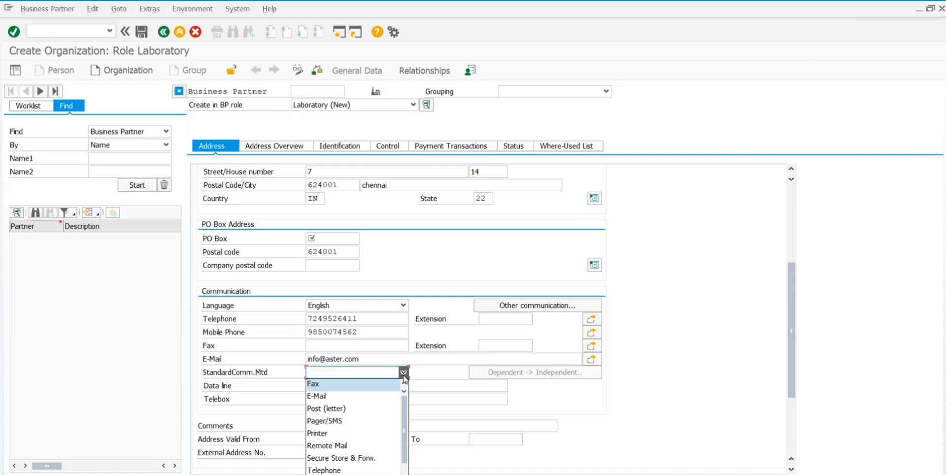
{"action": "left_click", "coordinate": [323, 396]}
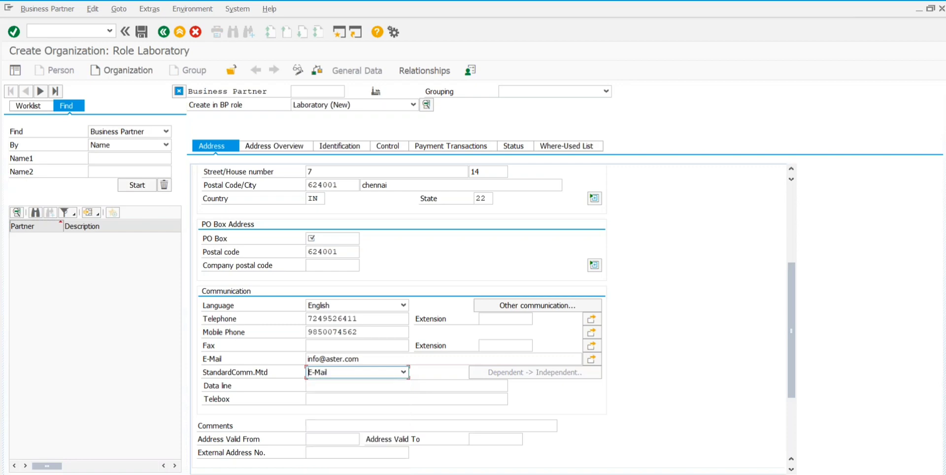
{"action": "left_click", "coordinate": [403, 372]}
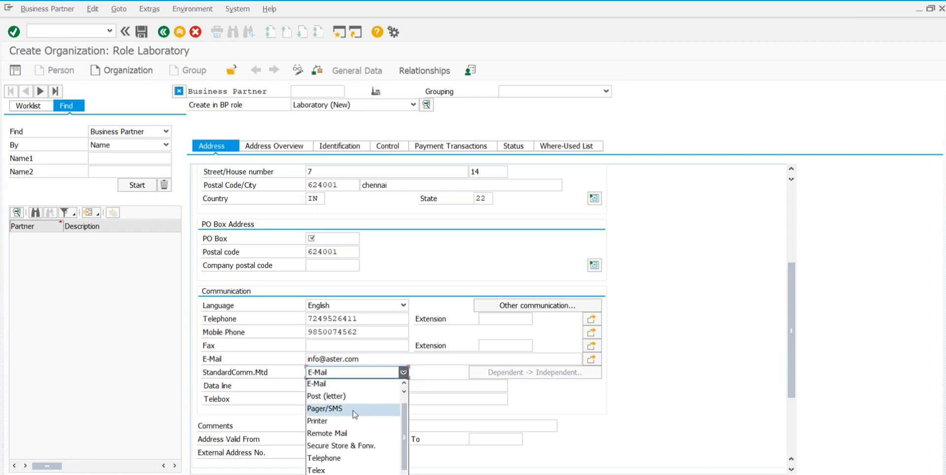
{"action": "left_click", "coordinate": [335, 460]}
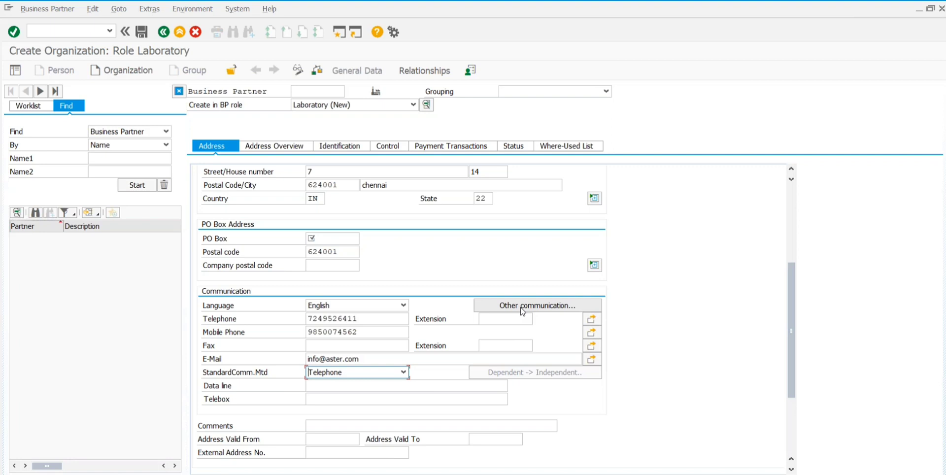
Step: Enter PO Box 624005 and open the Choose Communication Method dialog
{"action": "left_click", "coordinate": [522, 309]}
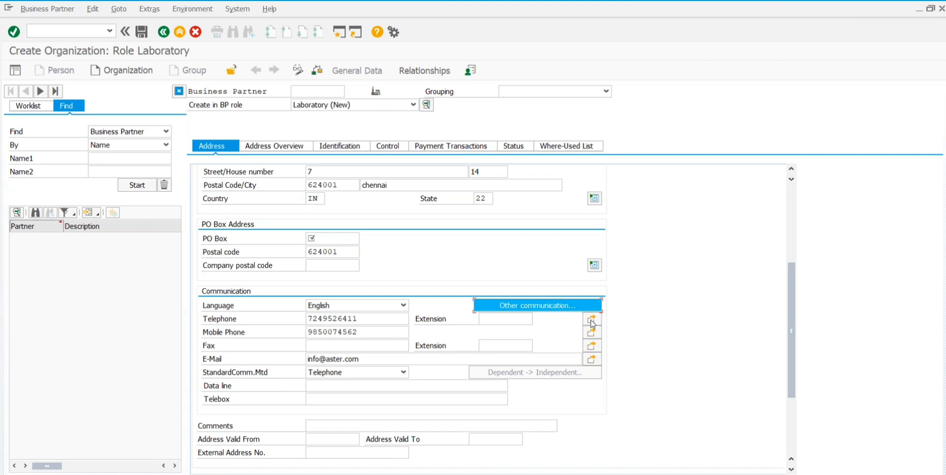
{"action": "left_click", "coordinate": [308, 238]}
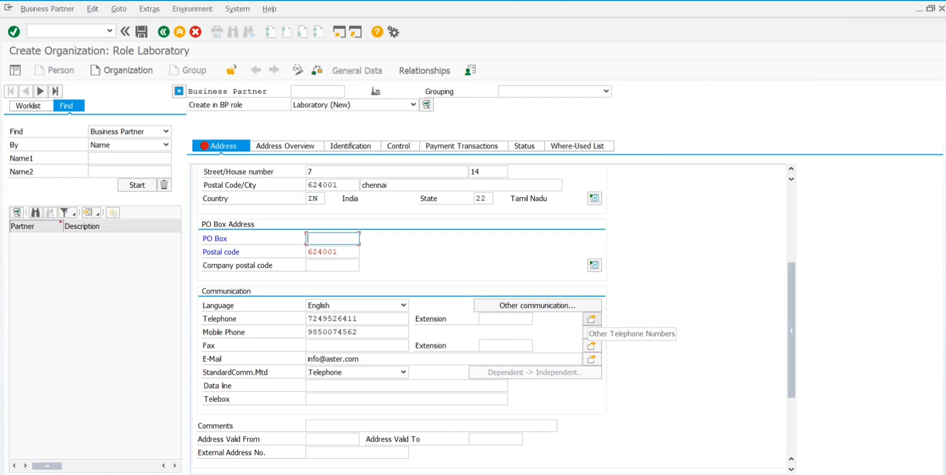
{"action": "left_click", "coordinate": [531, 311]}
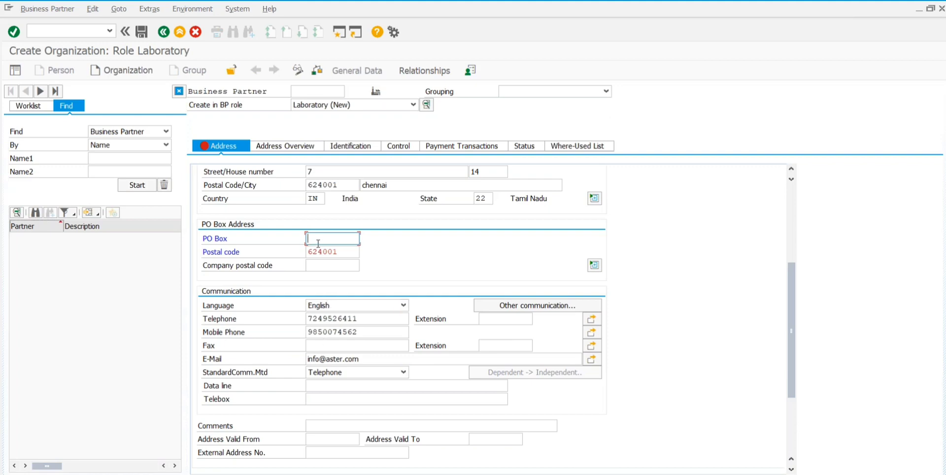
{"action": "type", "text": "624005"}
{"action": "left_click", "coordinate": [325, 267]}
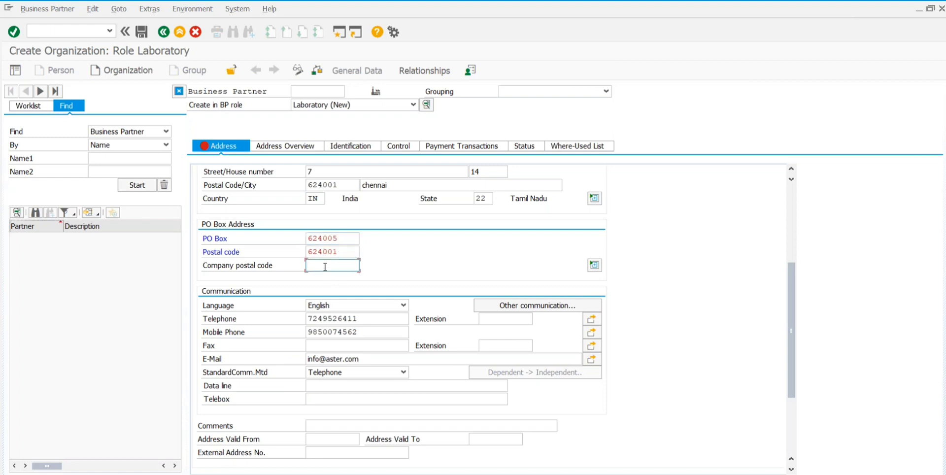
{"action": "left_click", "coordinate": [530, 306]}
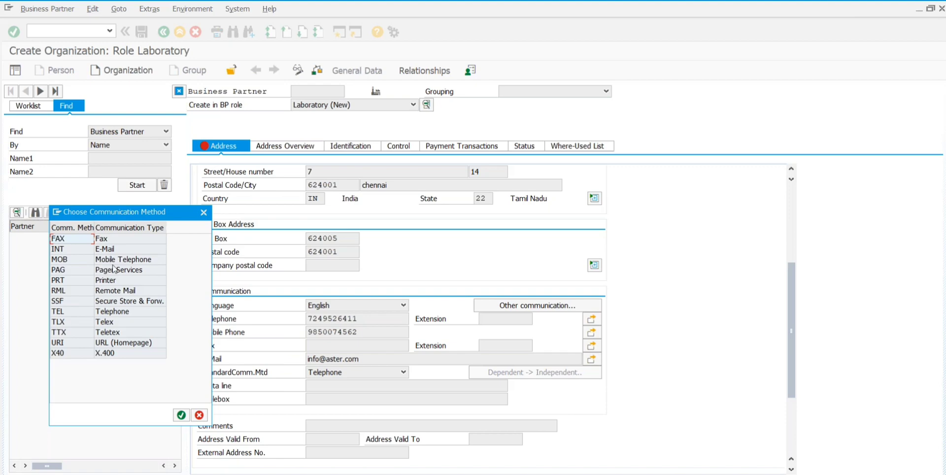
Step: Choose INT (E-Mail) and confirm the company e-mail address in Maintain Internet mail addresses
{"action": "left_click", "coordinate": [105, 250]}
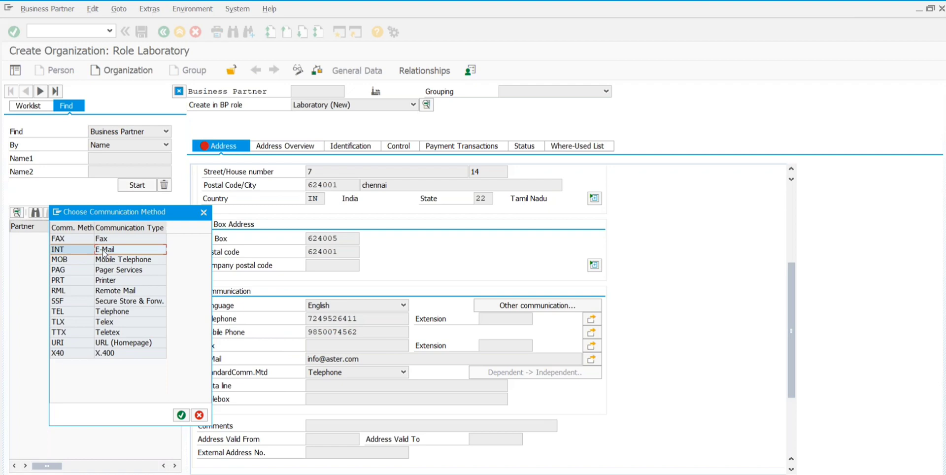
{"action": "double_click", "coordinate": [105, 249]}
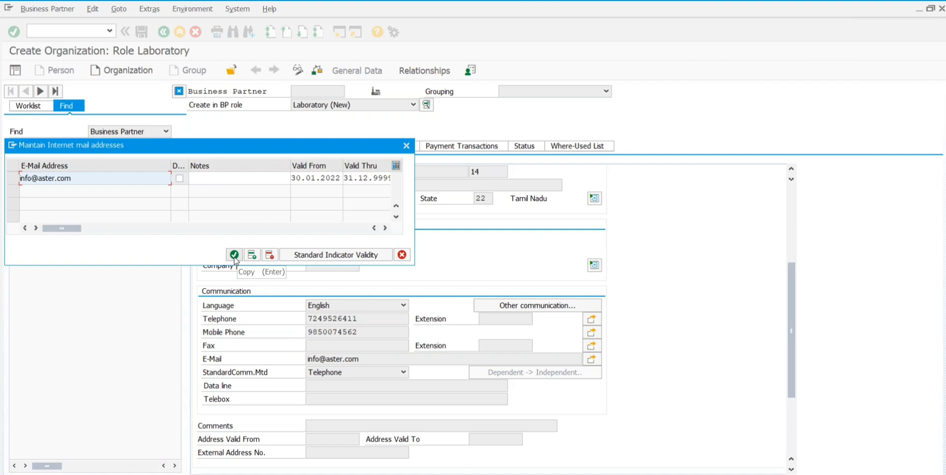
{"action": "left_click", "coordinate": [234, 255]}
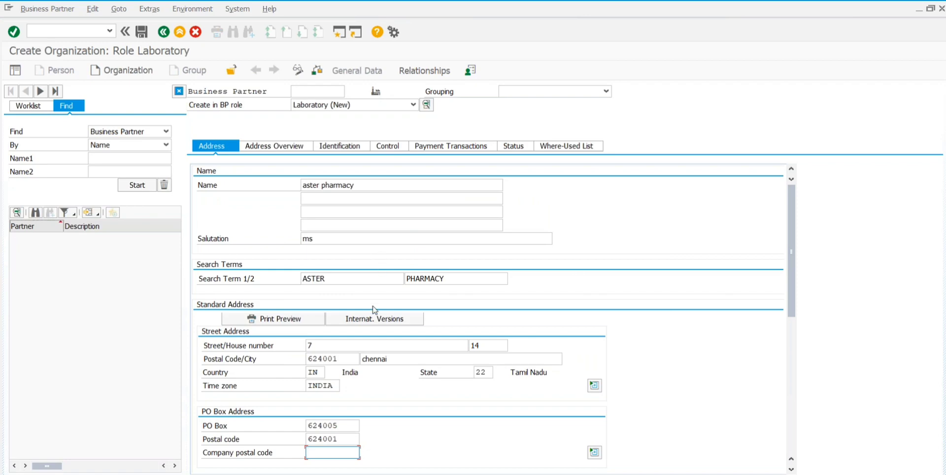
Step: Scroll the Address tab to check the PO box address, INDIA time zone, and telephone, mobile and e-mail details
{"action": "scroll", "coordinate": [374, 309], "scroll_direction": "down", "scroll_amount": 5}
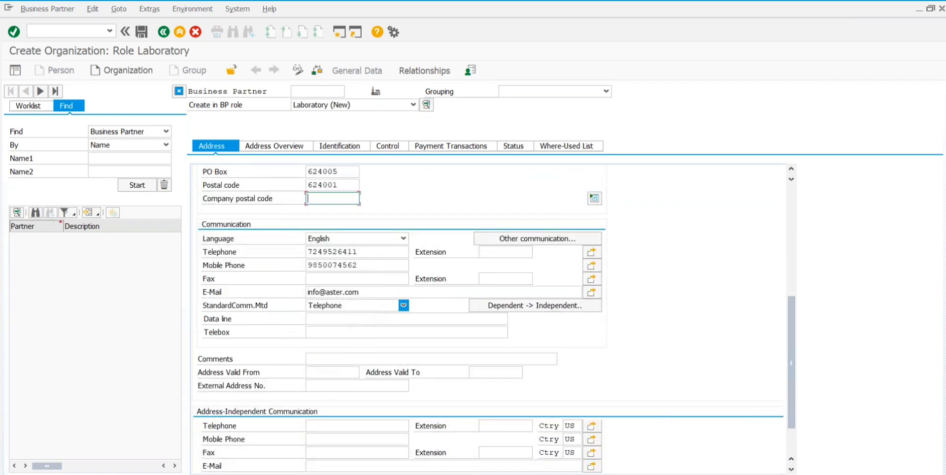
{"action": "scroll", "coordinate": [269, 292], "scroll_direction": "down", "scroll_amount": 1}
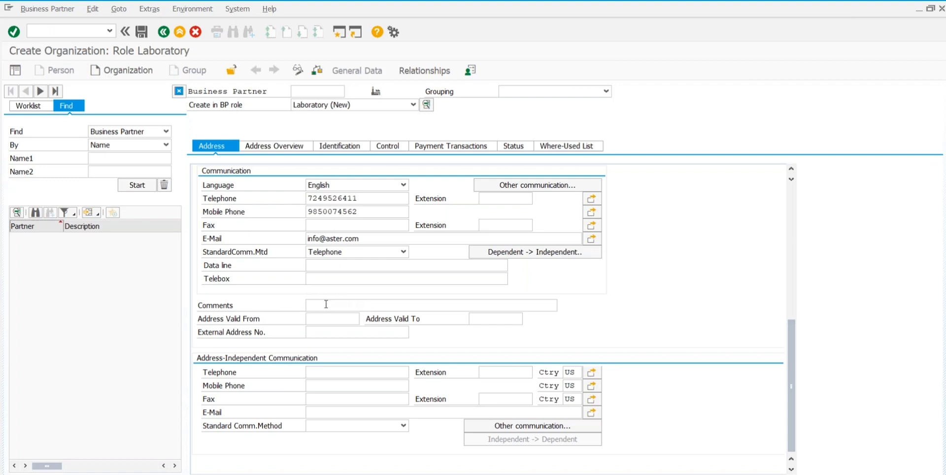
{"action": "left_click", "coordinate": [343, 265]}
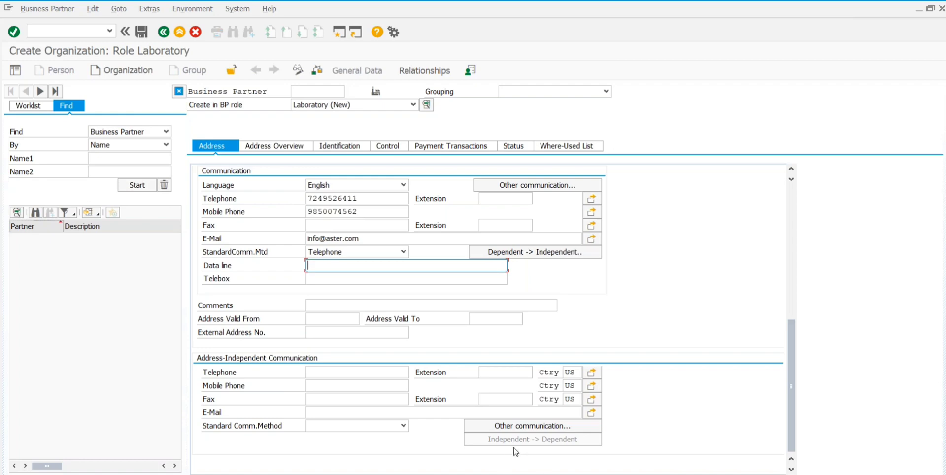
{"action": "scroll", "coordinate": [528, 283], "scroll_direction": "up", "scroll_amount": 1}
{"action": "scroll", "coordinate": [528, 284], "scroll_direction": "up", "scroll_amount": 2}
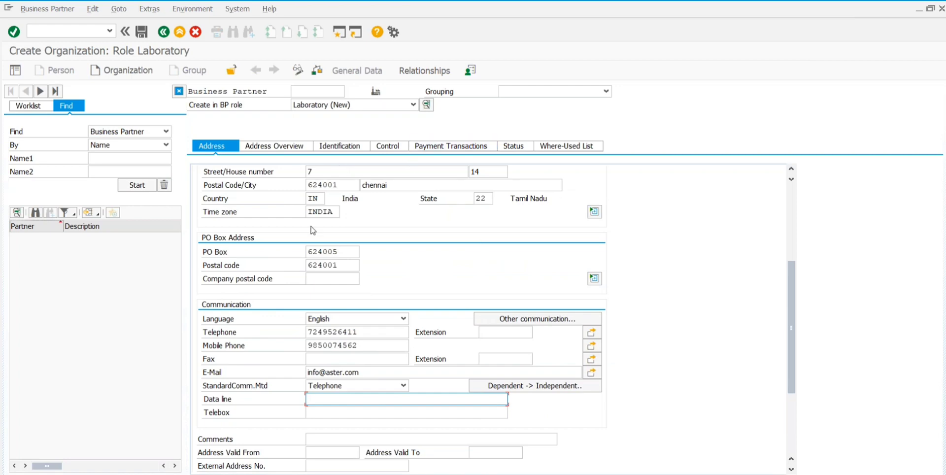
{"action": "scroll", "coordinate": [334, 315], "scroll_direction": "down", "scroll_amount": 2}
{"action": "scroll", "coordinate": [488, 315], "scroll_direction": "down", "scroll_amount": 1}
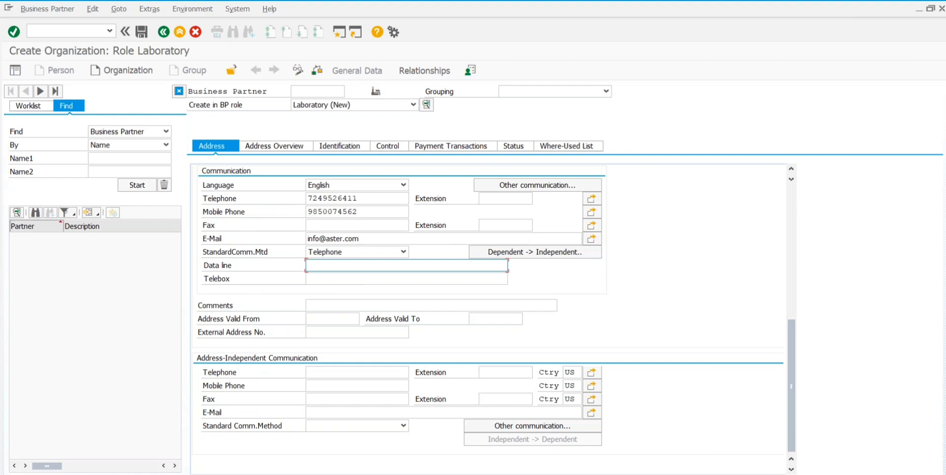
{"action": "scroll", "coordinate": [352, 326], "scroll_direction": "up", "scroll_amount": 1}
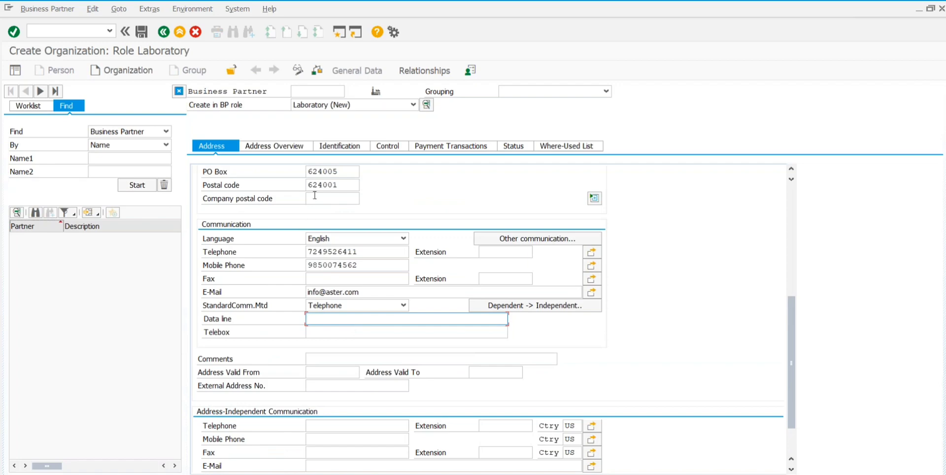
{"action": "scroll", "coordinate": [291, 171], "scroll_direction": "up", "scroll_amount": 1}
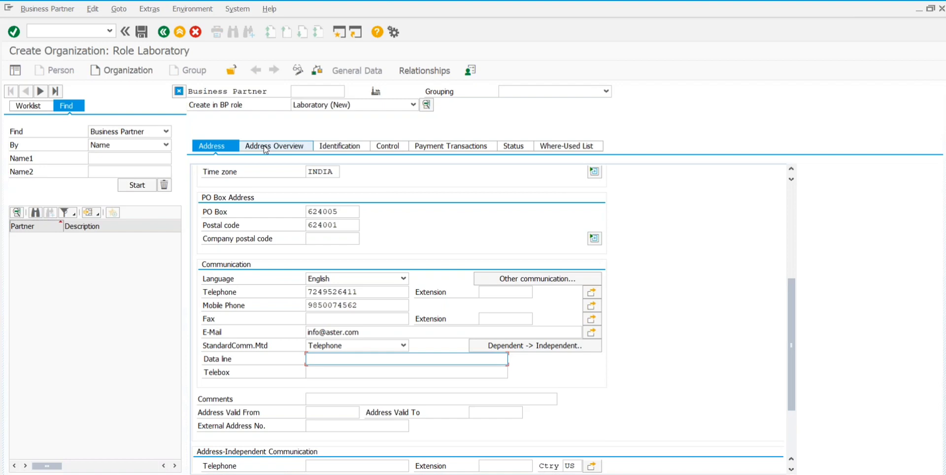
Step: Show the Address Overview and select the IN address row PO Box 624005 / 624001 chennai
{"action": "left_click", "coordinate": [265, 147]}
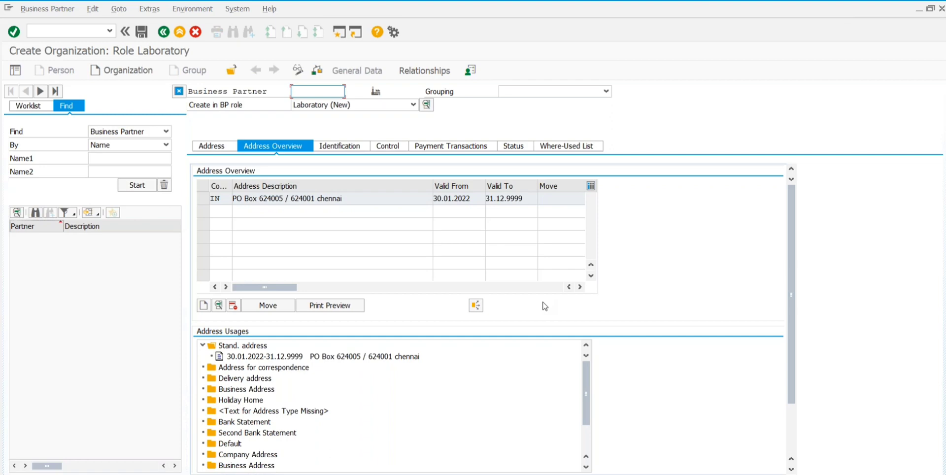
{"action": "left_click", "coordinate": [202, 199]}
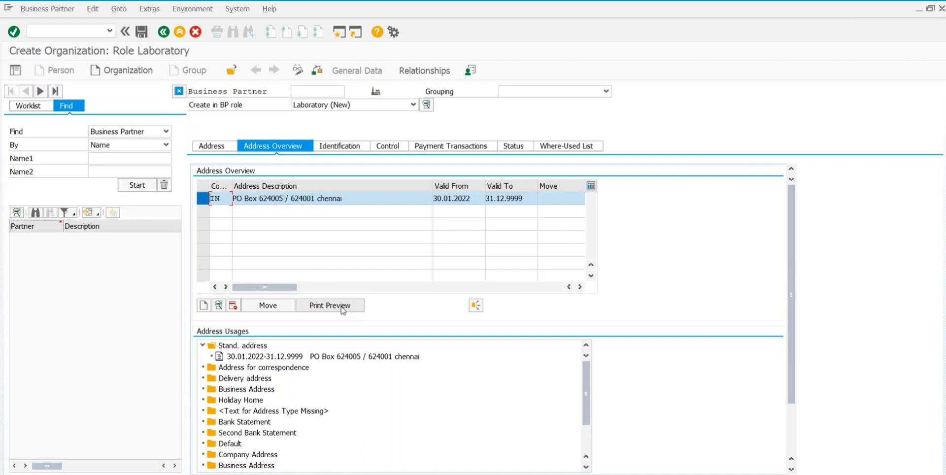
{"action": "left_click", "coordinate": [343, 308]}
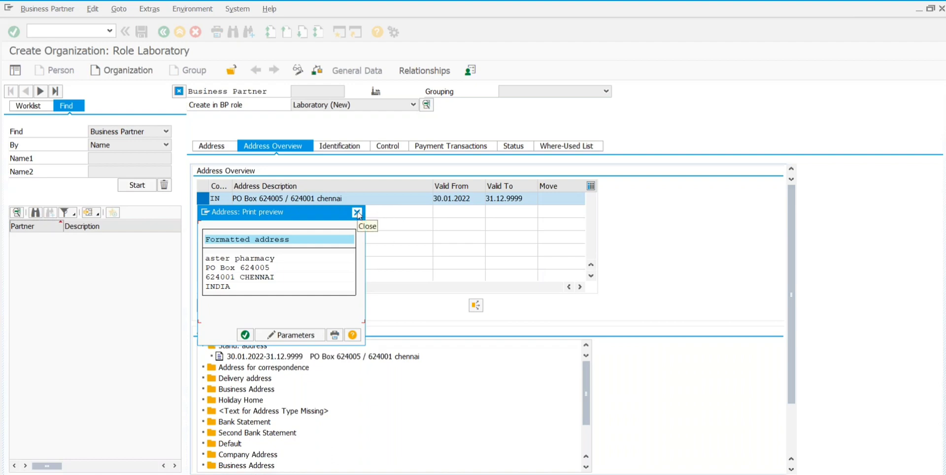
{"action": "left_click", "coordinate": [357, 212]}
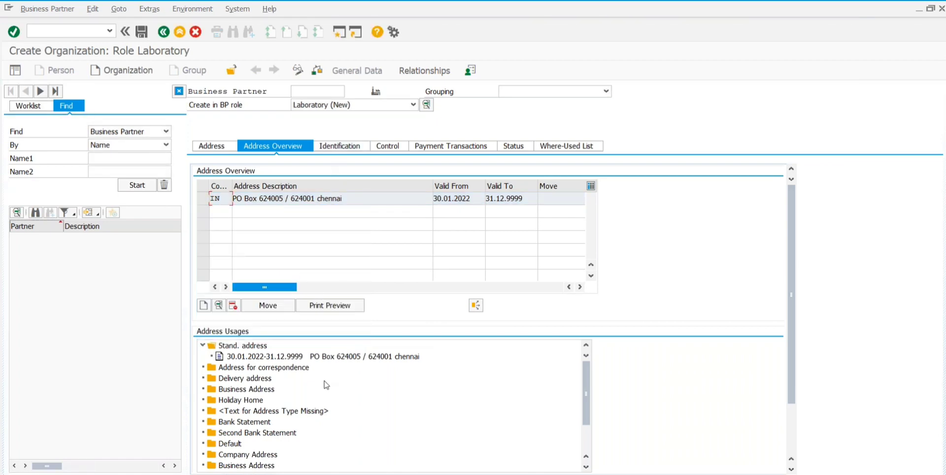
{"action": "scroll", "coordinate": [325, 384], "scroll_direction": "down", "scroll_amount": 2}
{"action": "scroll", "coordinate": [326, 384], "scroll_direction": "up", "scroll_amount": 2}
Step: On the Identification tab, choose 07 Private Company as the legal form
{"action": "left_click", "coordinate": [335, 147]}
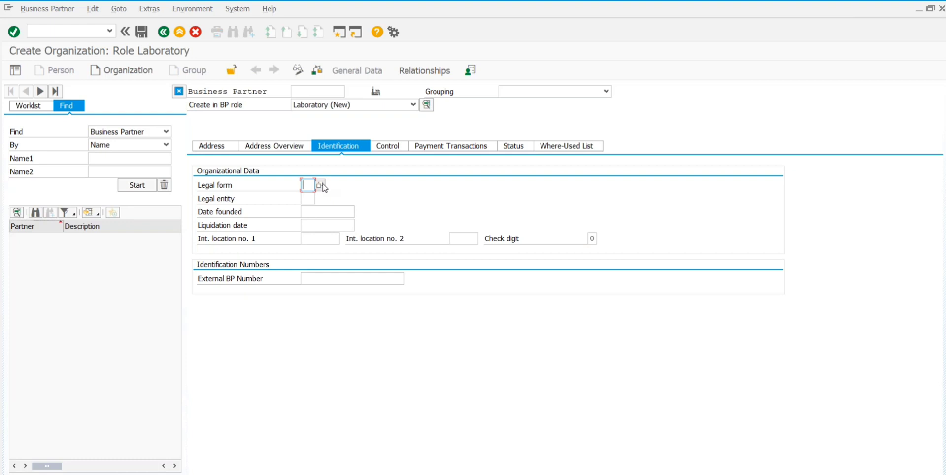
{"action": "left_click", "coordinate": [321, 185]}
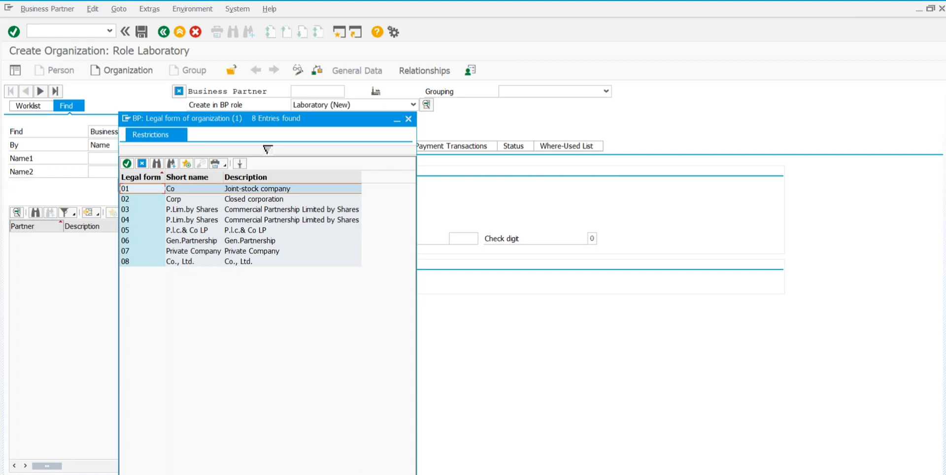
{"action": "left_click", "coordinate": [256, 251]}
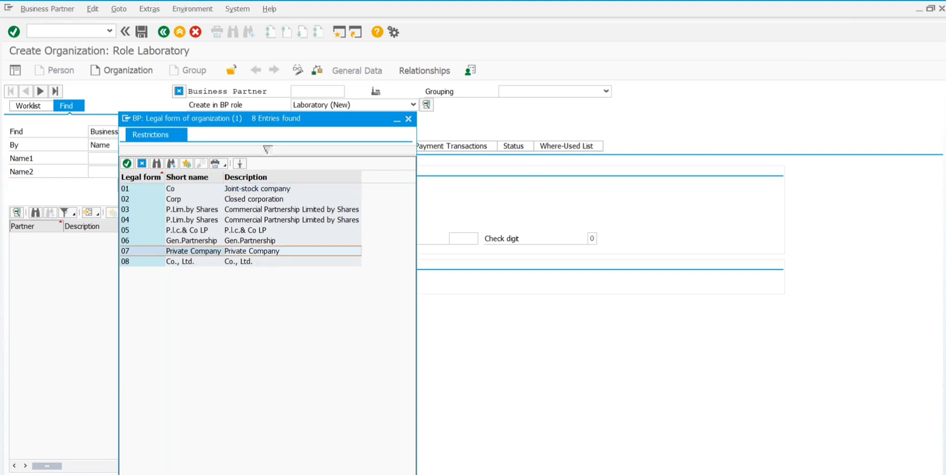
{"action": "key", "text": "Return"}
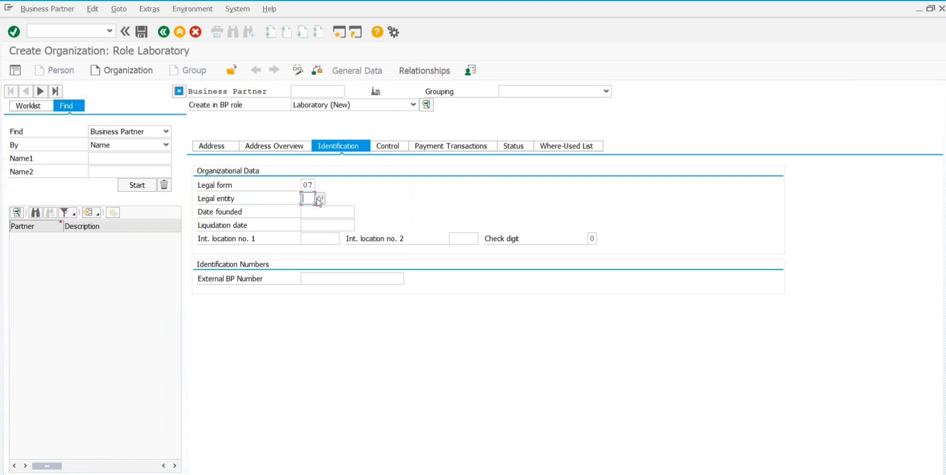
Step: Choose 10 Priv. Property as the legal entity
{"action": "key", "text": "Return"}
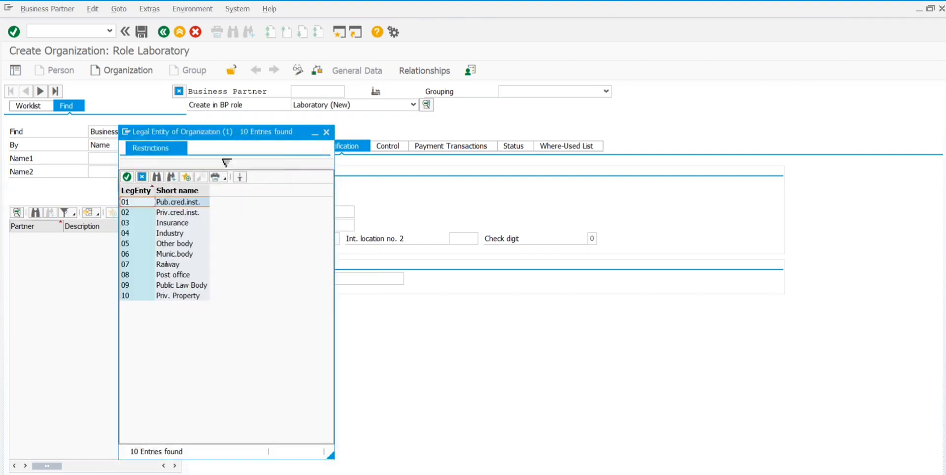
{"action": "left_click", "coordinate": [180, 214]}
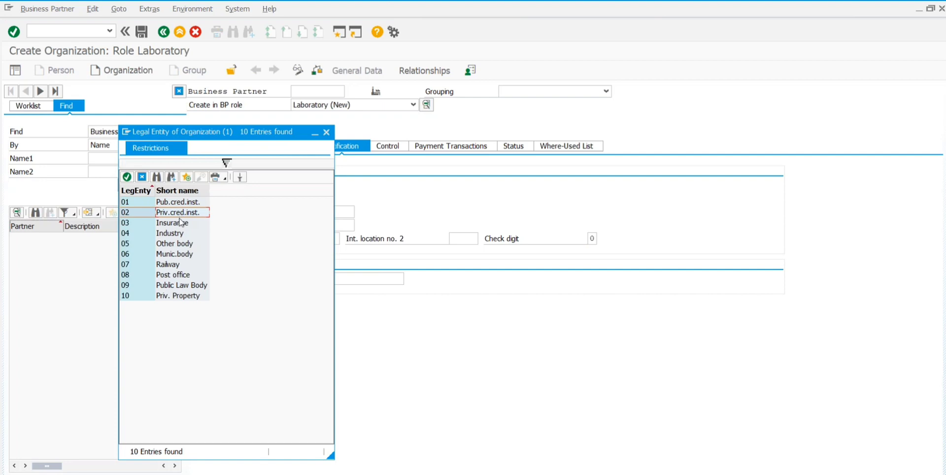
{"action": "left_click", "coordinate": [172, 298]}
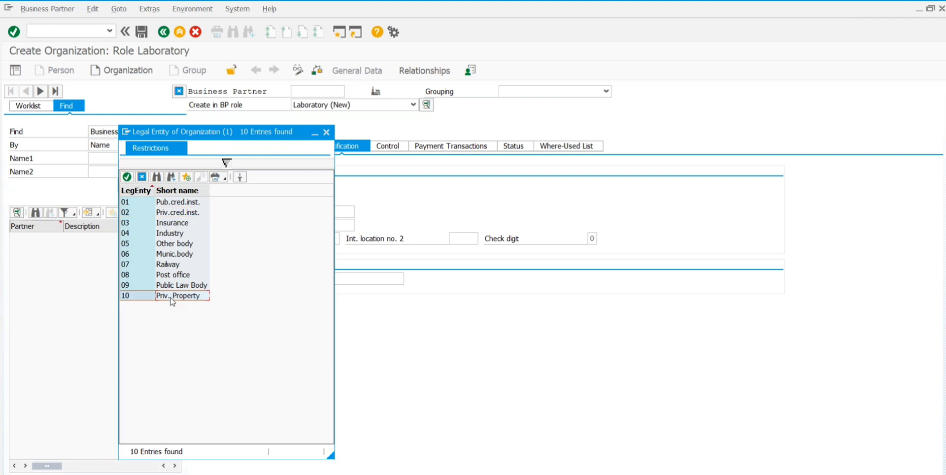
{"action": "key", "text": "Return"}
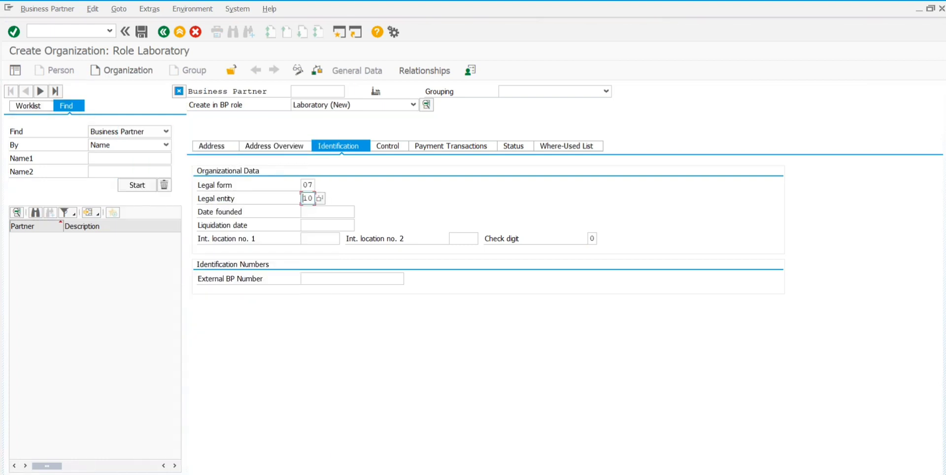
Step: Pick 30.01.2015 as the Date founded in the calendar by changing the year to 2015
{"action": "left_click", "coordinate": [319, 215]}
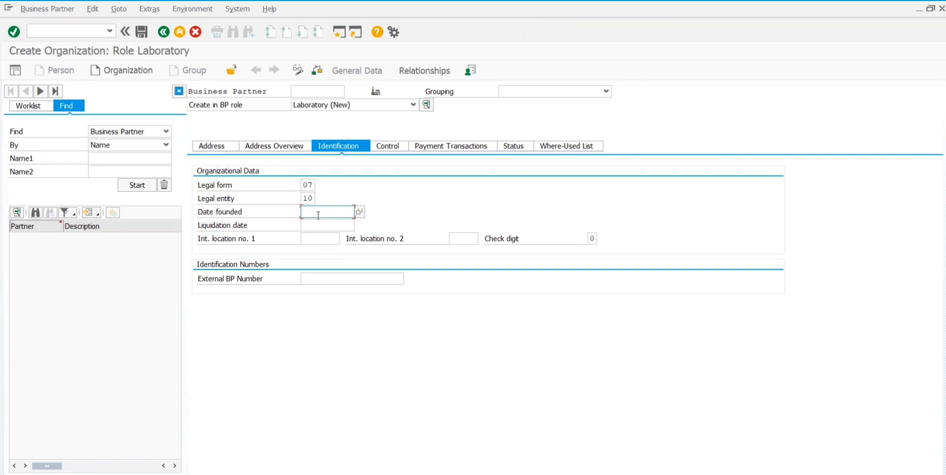
{"action": "left_click", "coordinate": [359, 212]}
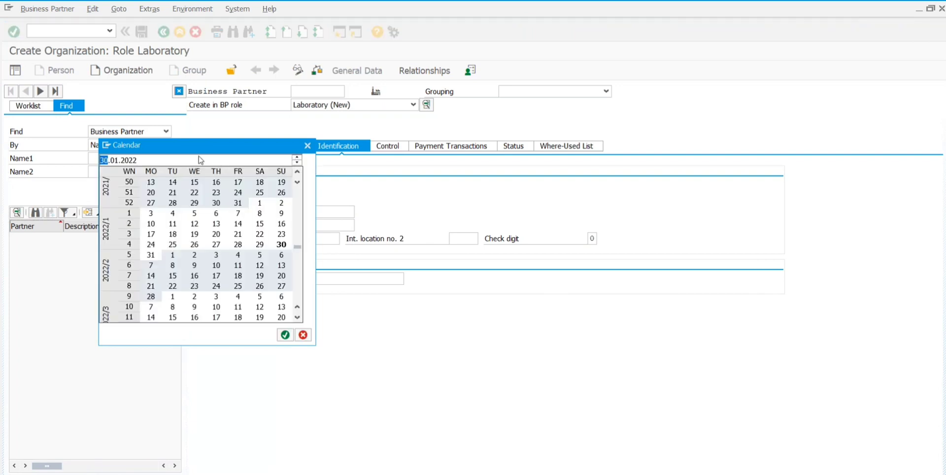
{"action": "double_click", "coordinate": [135, 162]}
{"action": "type", "text": "2015"}
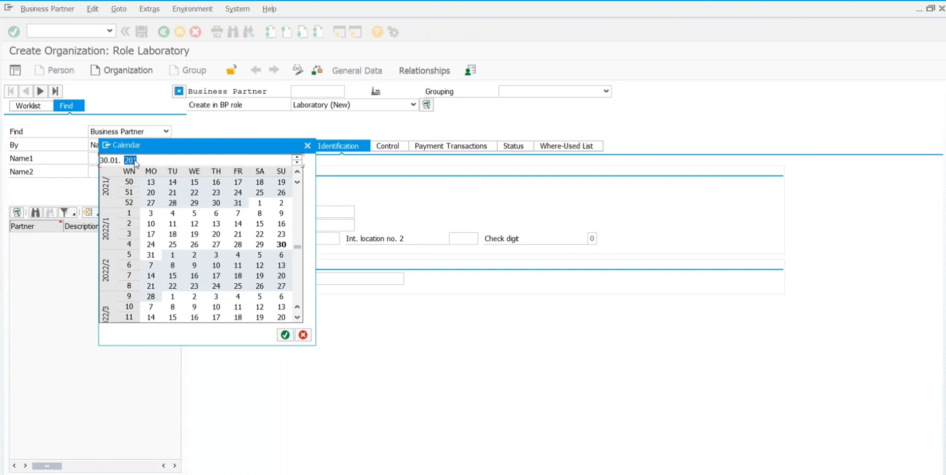
{"action": "key", "text": "Return"}
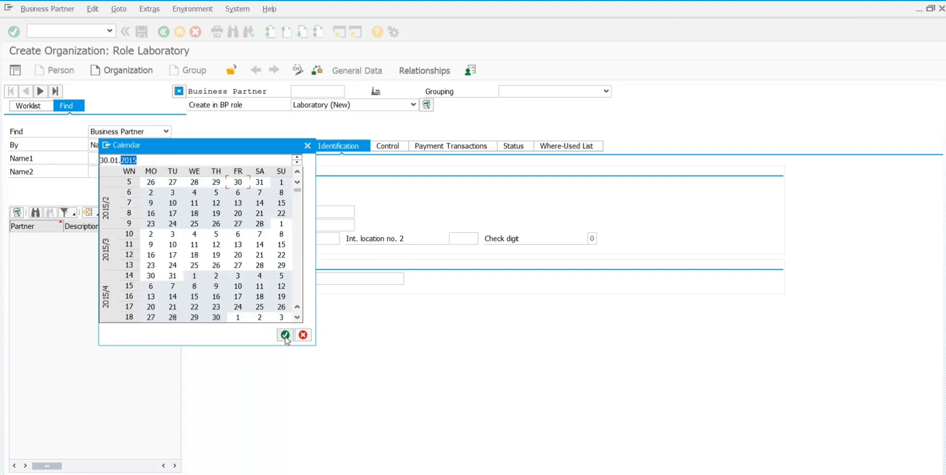
{"action": "left_click", "coordinate": [285, 335]}
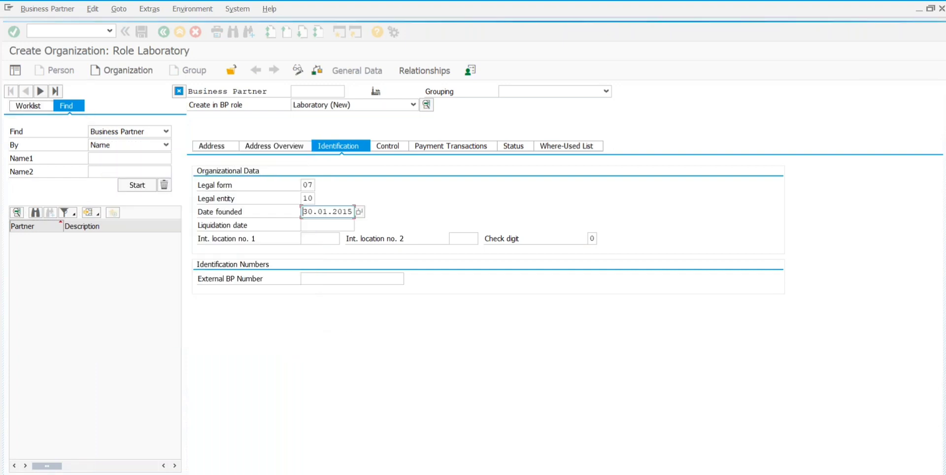
{"action": "left_click", "coordinate": [317, 228]}
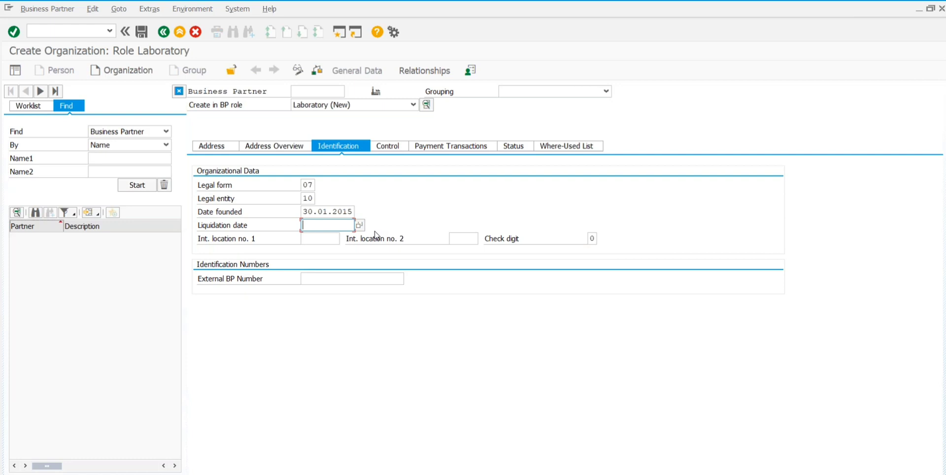
Step: Enter 'india' in international location number 1, then erase it again
{"action": "left_click", "coordinate": [314, 238]}
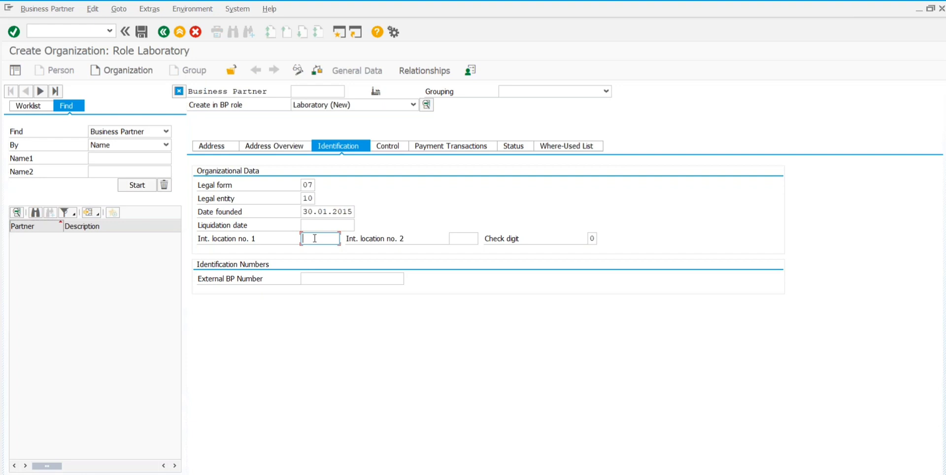
{"action": "type", "text": "india"}
{"action": "left_click", "coordinate": [463, 238]}
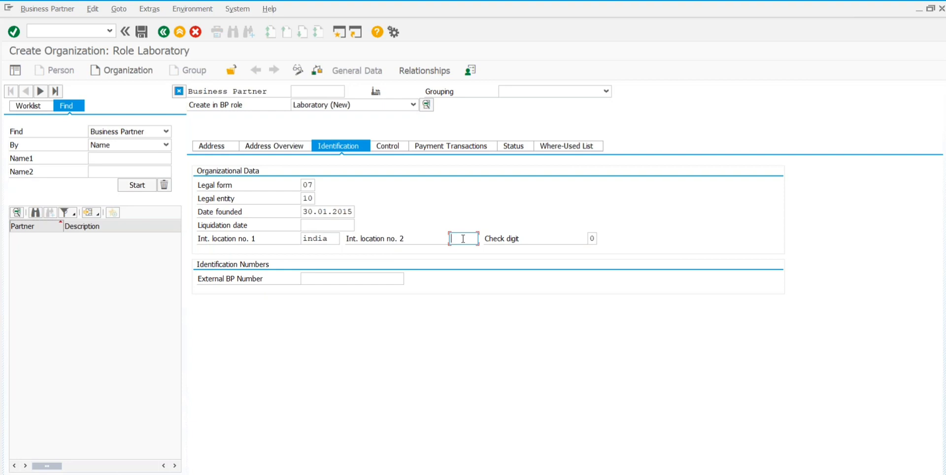
{"action": "left_click", "coordinate": [334, 240]}
{"action": "key", "text": "BackSpace"}
{"action": "key", "text": "BackSpace"}
{"action": "key", "text": "BackSpace"}
{"action": "key", "text": "BackSpace"}
{"action": "key", "text": "BackSpace"}
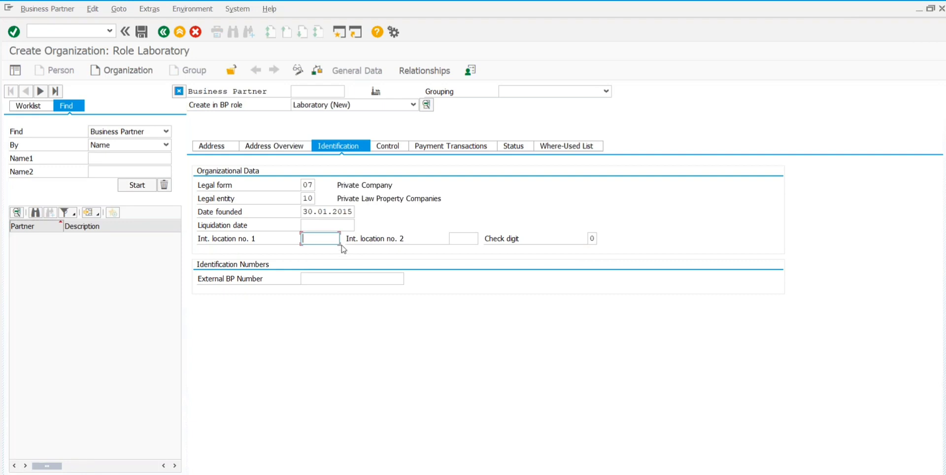
{"action": "left_click", "coordinate": [466, 238]}
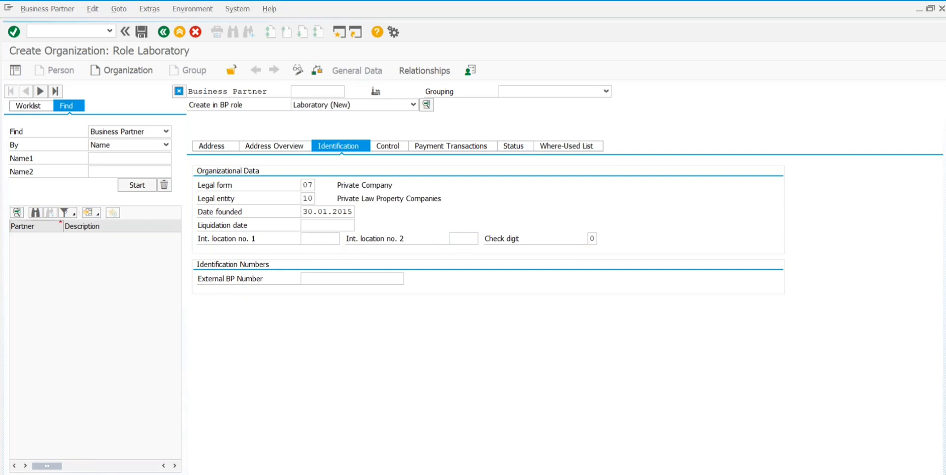
{"action": "left_click", "coordinate": [323, 235]}
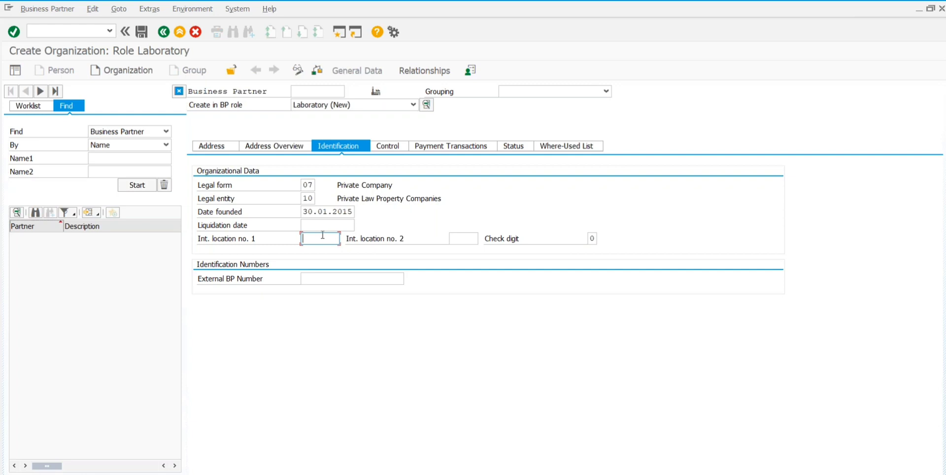
Step: Enter location numbers 15 and 25, type the check digit, and show its field help
{"action": "type", "text": "15"}
{"action": "left_click", "coordinate": [462, 237]}
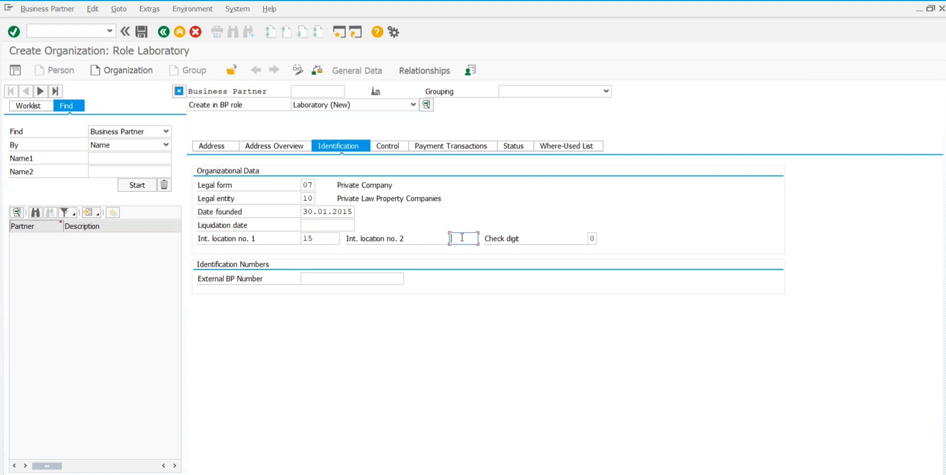
{"action": "type", "text": "25"}
{"action": "left_click", "coordinate": [591, 238]}
{"action": "type", "text": "0"}
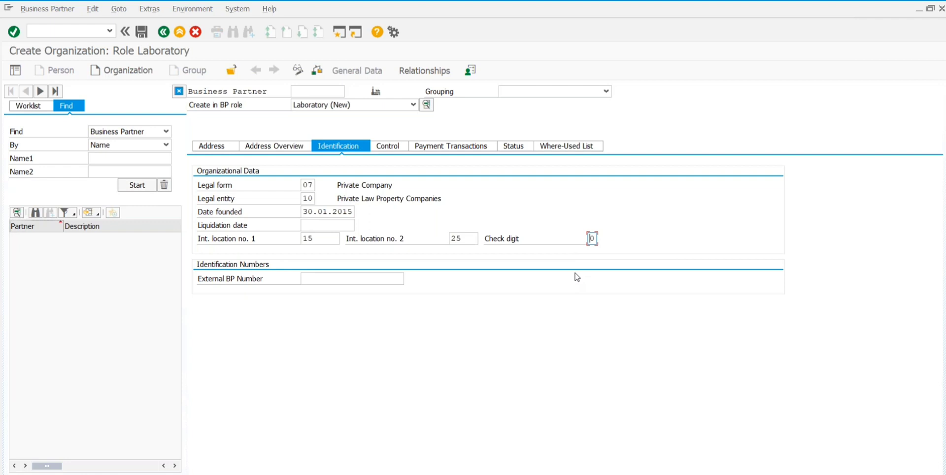
{"action": "left_click", "coordinate": [592, 238]}
{"action": "type", "text": "1"}
{"action": "right_click", "coordinate": [592, 238]}
{"action": "left_click", "coordinate": [634, 260]}
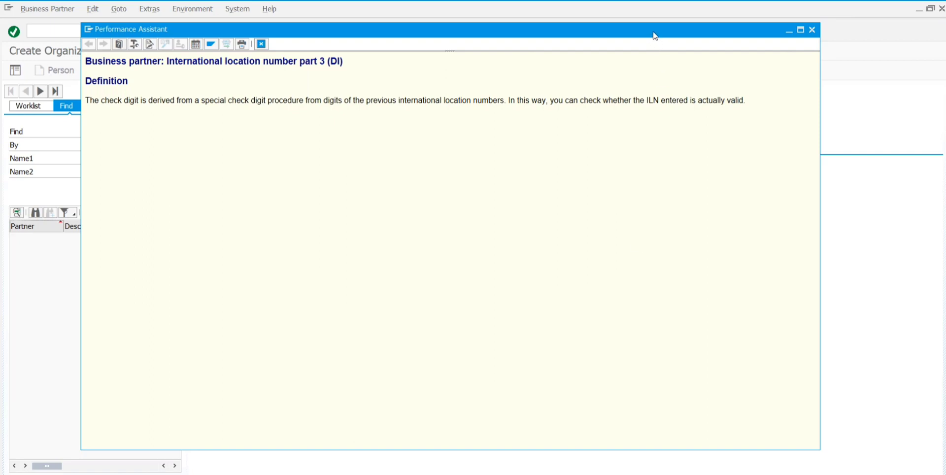
{"action": "left_click_drag", "start_coordinate": [650, 35], "coordinate": [623, 74]}
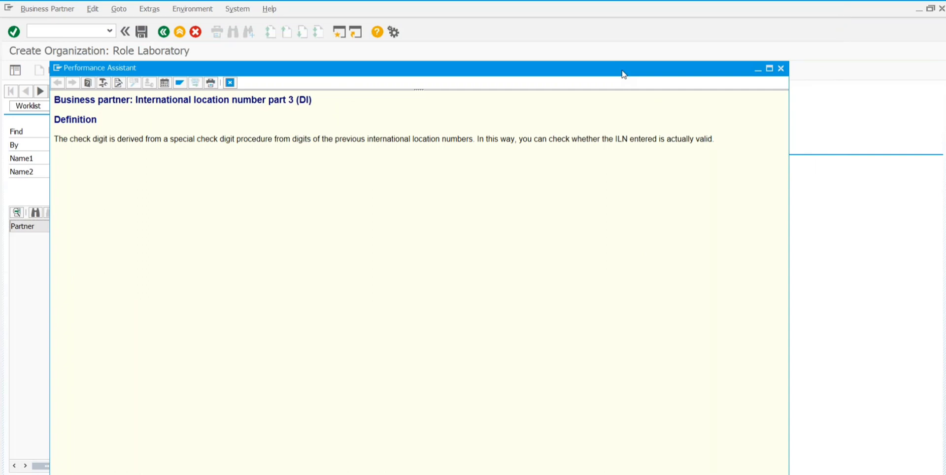
{"action": "left_click", "coordinate": [781, 69]}
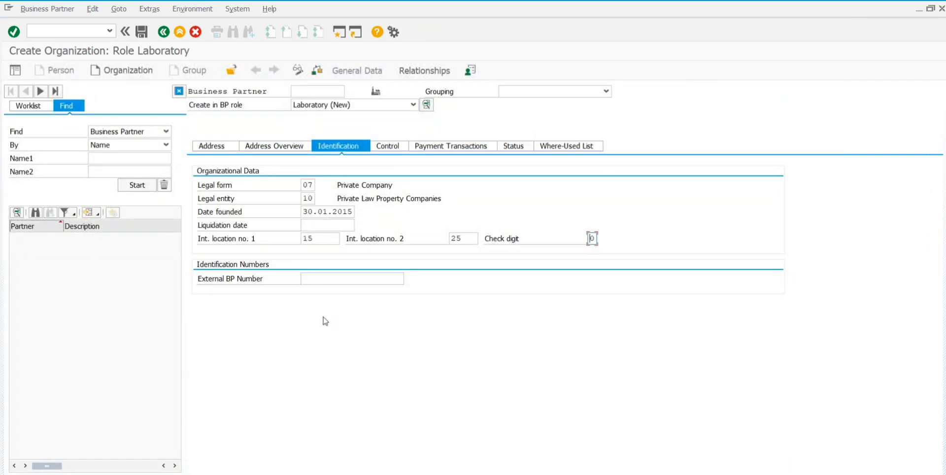
Step: Enter 20 as the External BP Number on the Identification tab
{"action": "left_click", "coordinate": [321, 279]}
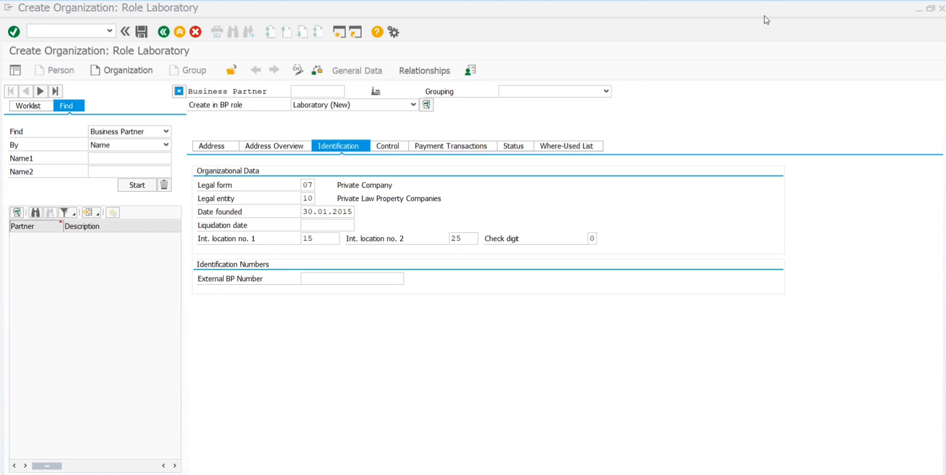
{"action": "left_click", "coordinate": [319, 281]}
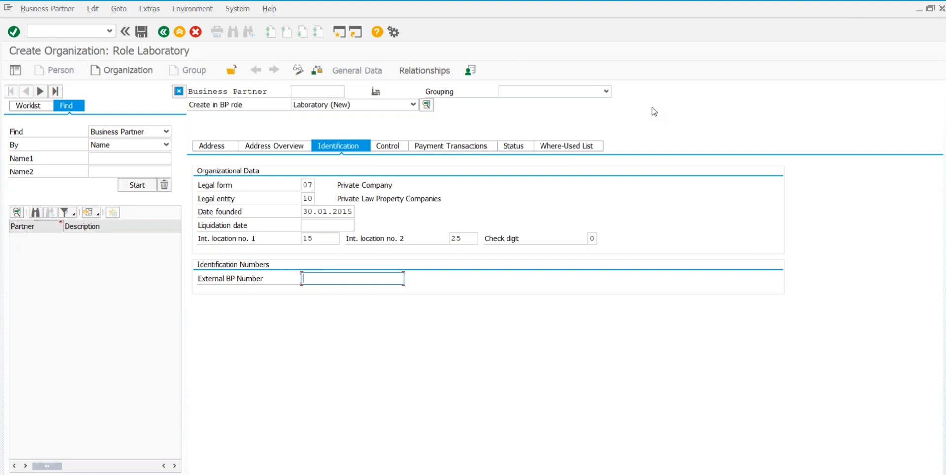
{"action": "type", "text": "20"}
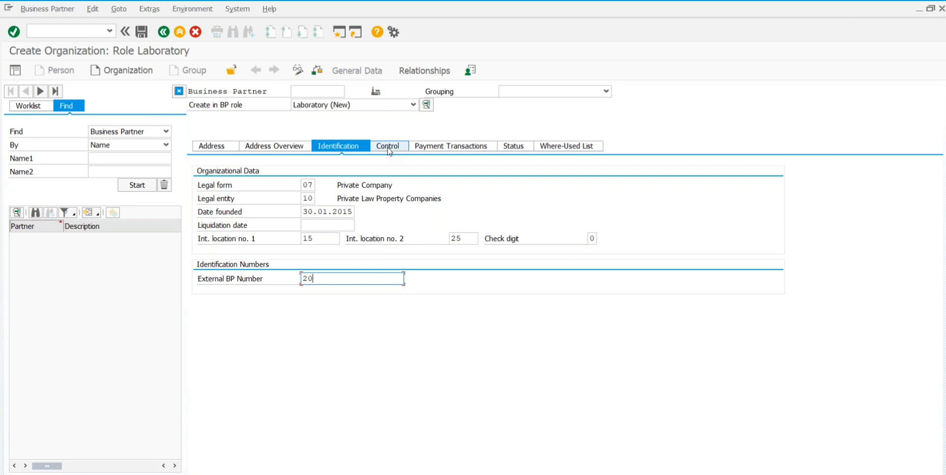
Step: Switch to the Control tab and answer No to the invalid location number warning
{"action": "left_click", "coordinate": [389, 152]}
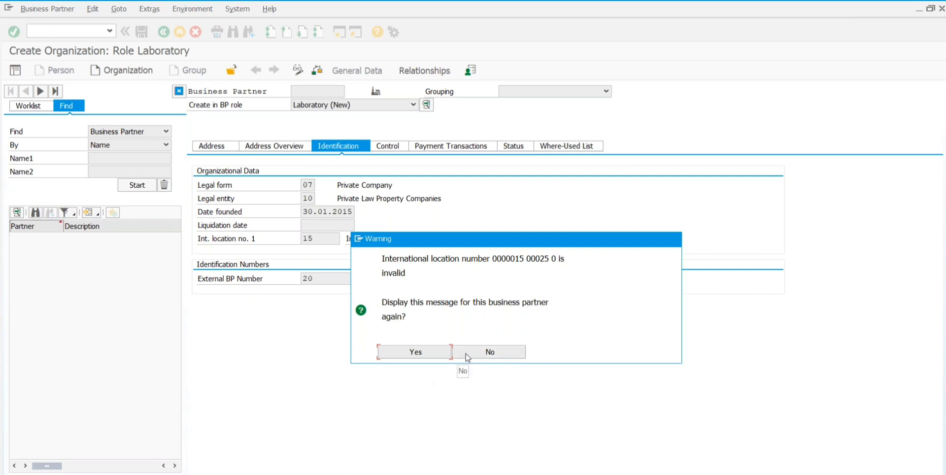
{"action": "left_click", "coordinate": [467, 352]}
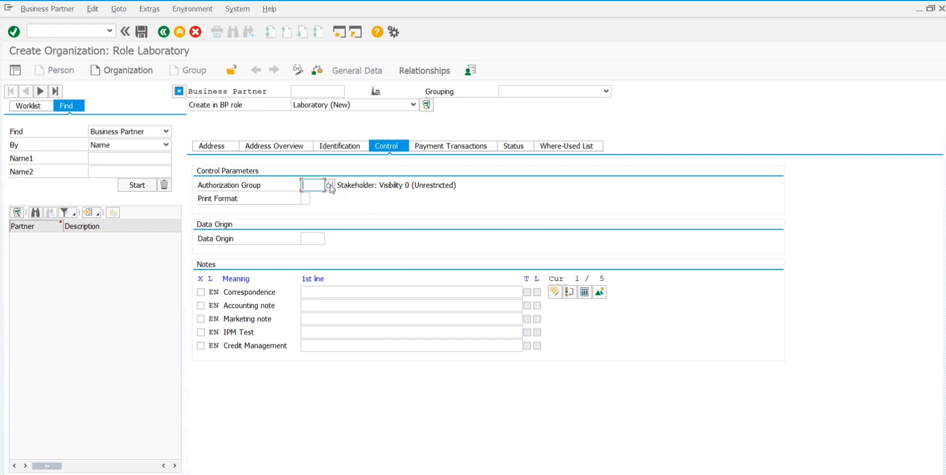
Step: Choose 0001 Stakeholder: Visibility 1 (Restricted) from the Authorization Group value list
{"action": "left_click", "coordinate": [330, 187]}
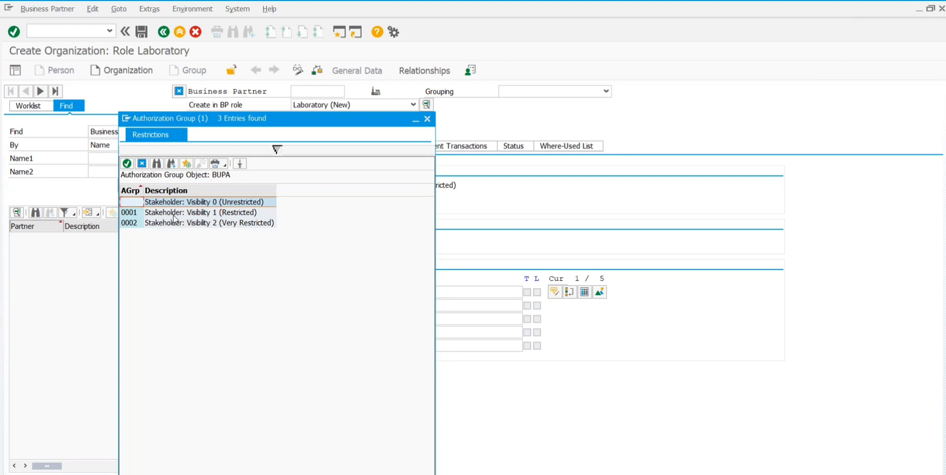
{"action": "left_click", "coordinate": [173, 213]}
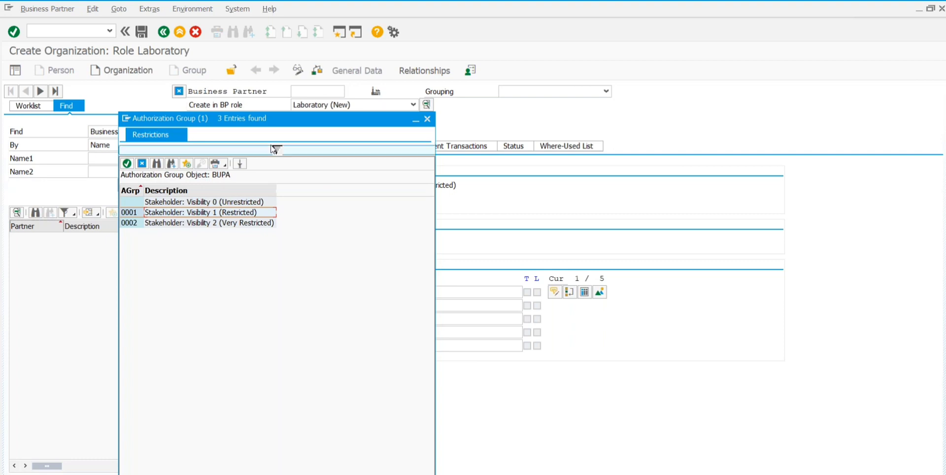
{"action": "left_click_drag", "start_coordinate": [273, 126], "coordinate": [422, 81]}
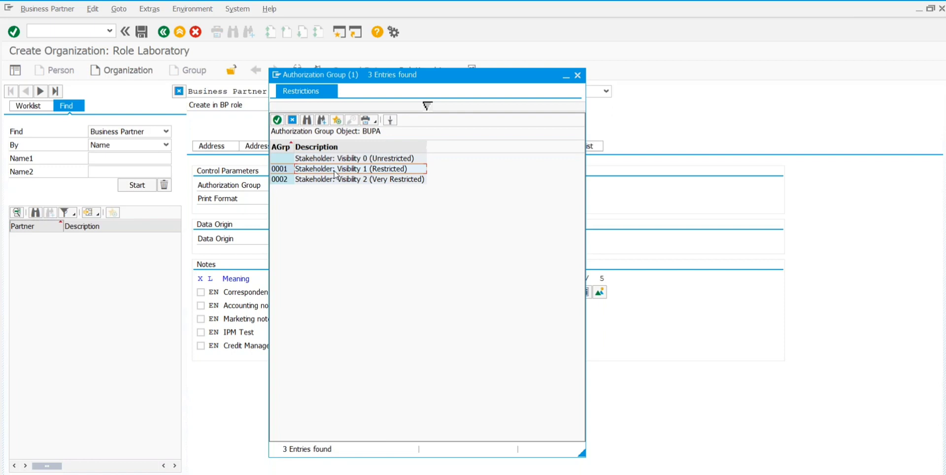
{"action": "double_click", "coordinate": [335, 173]}
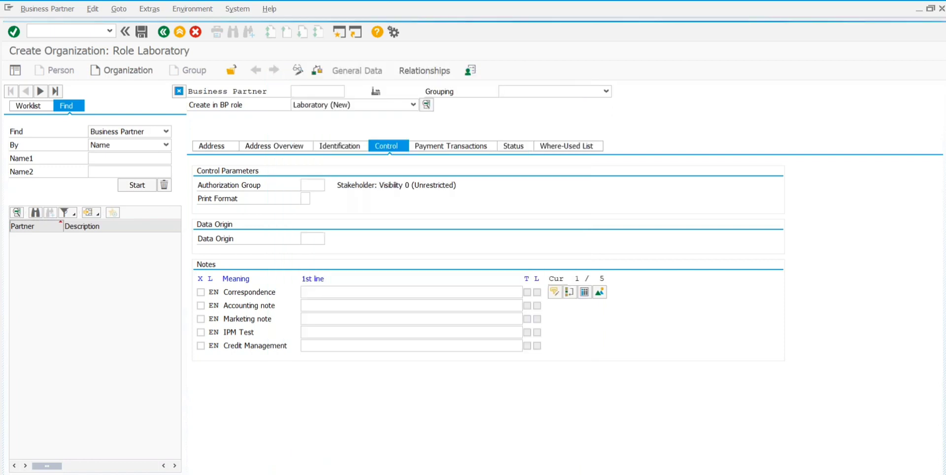
Step: Select 2 Large Print as the Print Format from its value list
{"action": "left_click", "coordinate": [304, 198]}
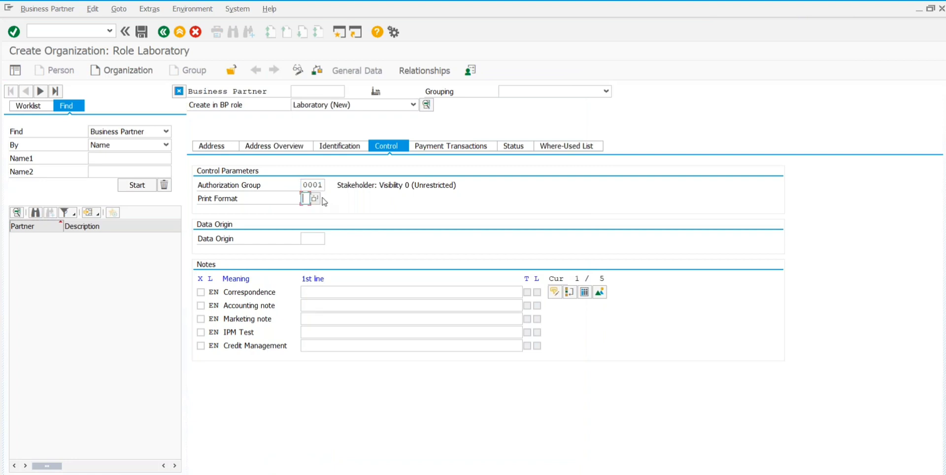
{"action": "left_click", "coordinate": [314, 199]}
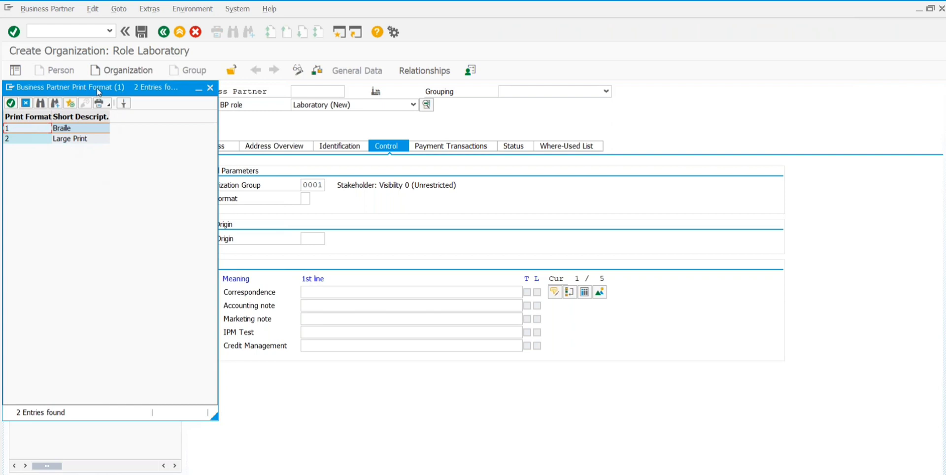
{"action": "left_click_drag", "start_coordinate": [96, 92], "coordinate": [228, 112]}
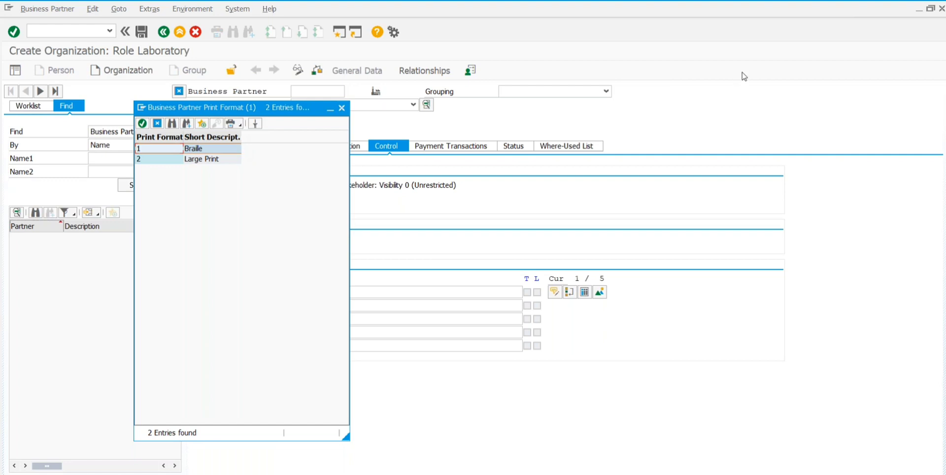
{"action": "left_click", "coordinate": [764, 24]}
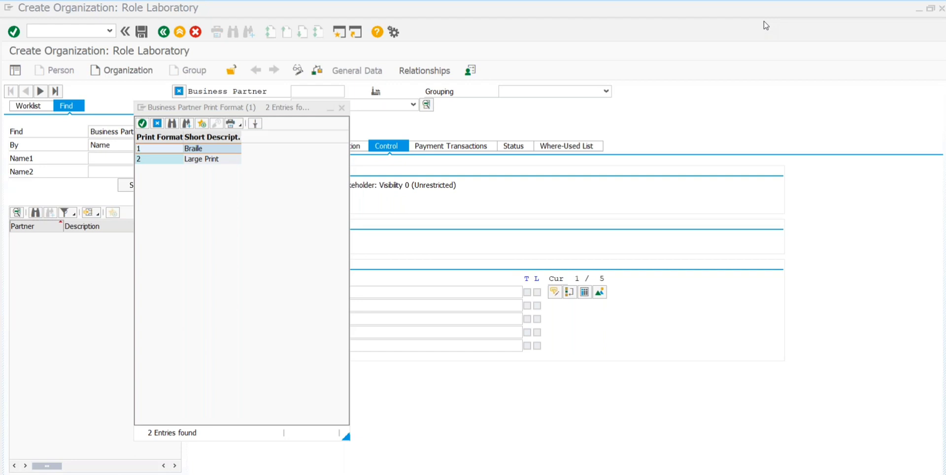
{"action": "left_click", "coordinate": [196, 163]}
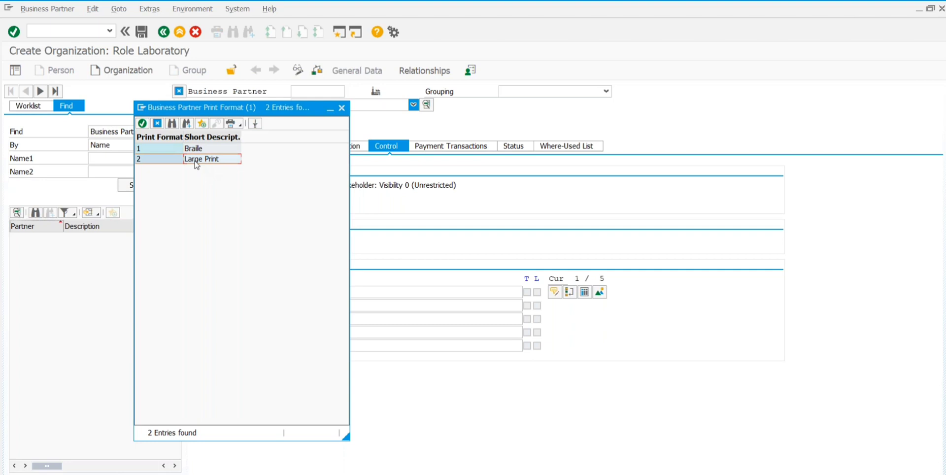
{"action": "double_click", "coordinate": [197, 162]}
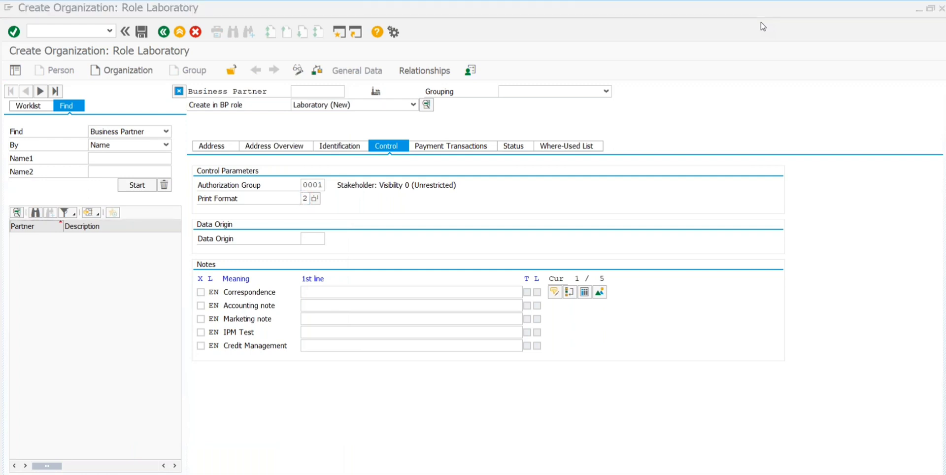
Step: Choose 0001 Legacy data from the Data Origin Types list as the Data Origin
{"action": "left_click", "coordinate": [311, 239]}
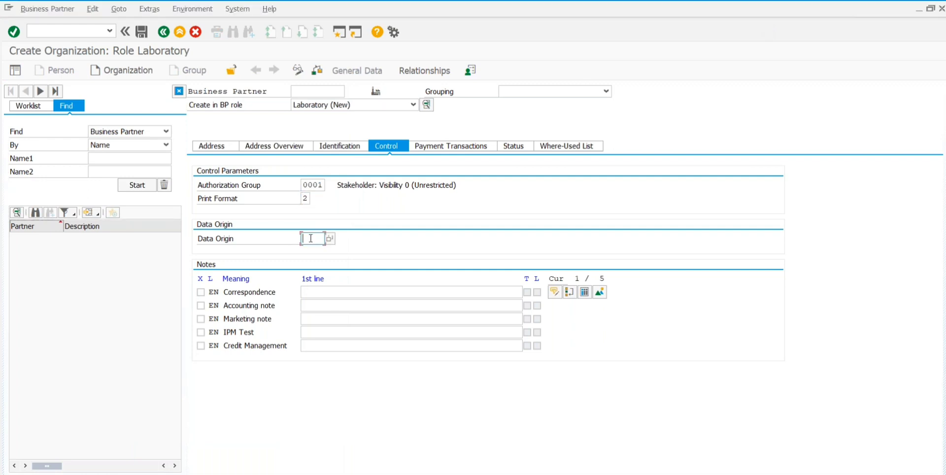
{"action": "left_click", "coordinate": [330, 239]}
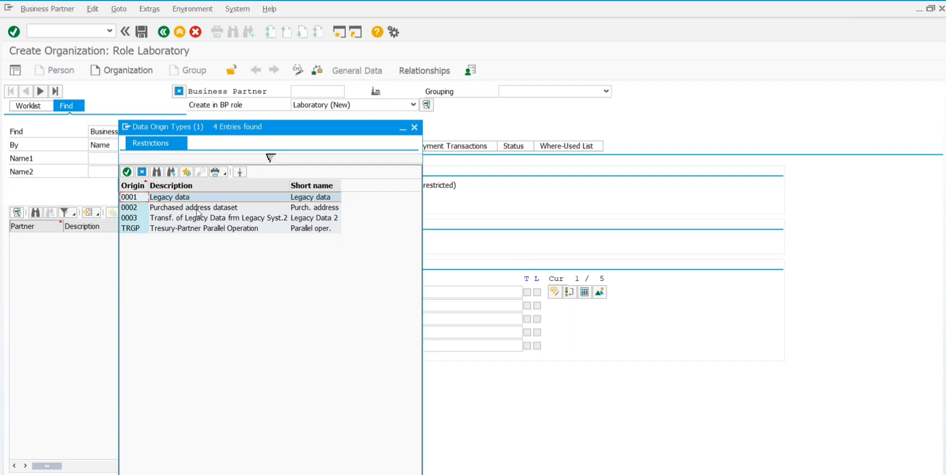
{"action": "left_click", "coordinate": [197, 209]}
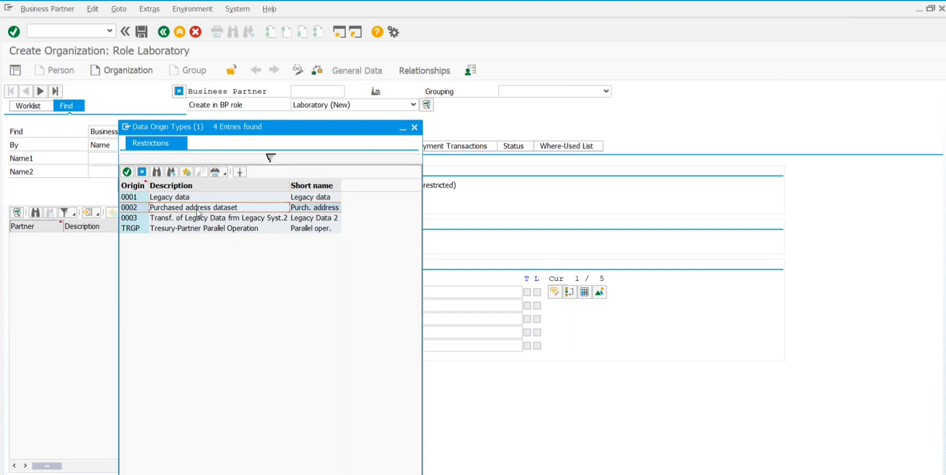
{"action": "left_click", "coordinate": [175, 197]}
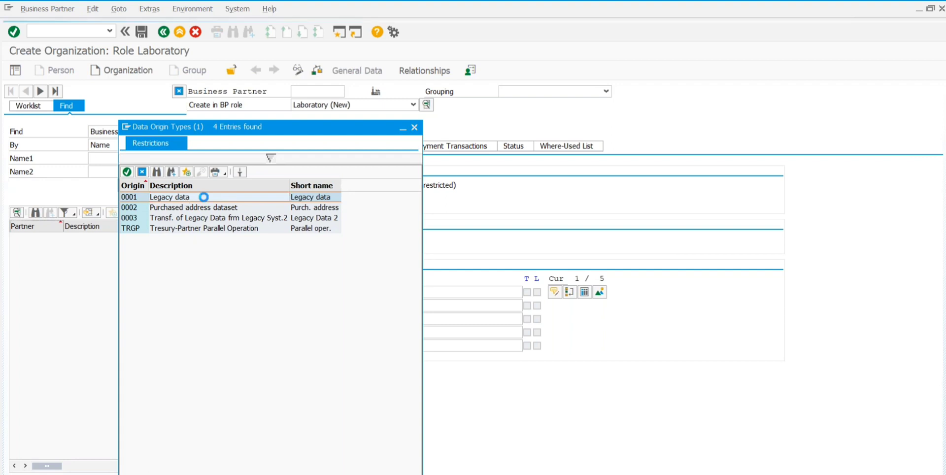
{"action": "double_click", "coordinate": [185, 197]}
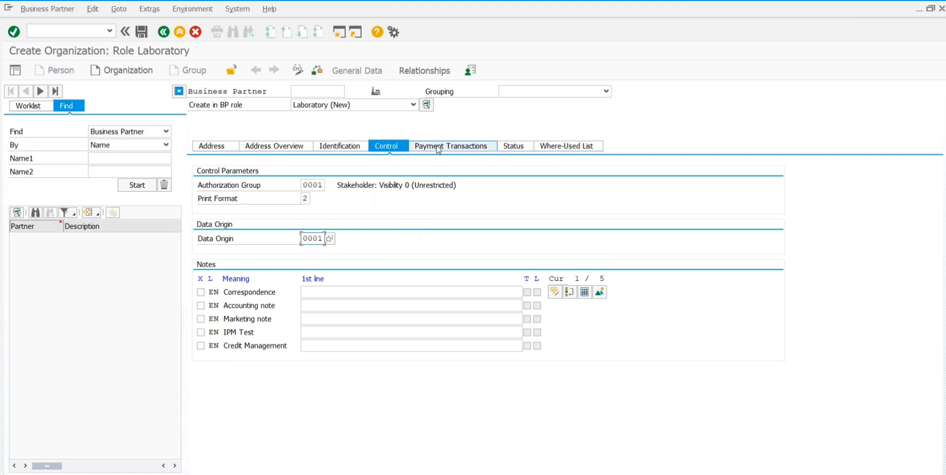
Step: Display the partner's Payment Transactions, showing empty Bank Details and Payment Cards tables
{"action": "left_click", "coordinate": [438, 146]}
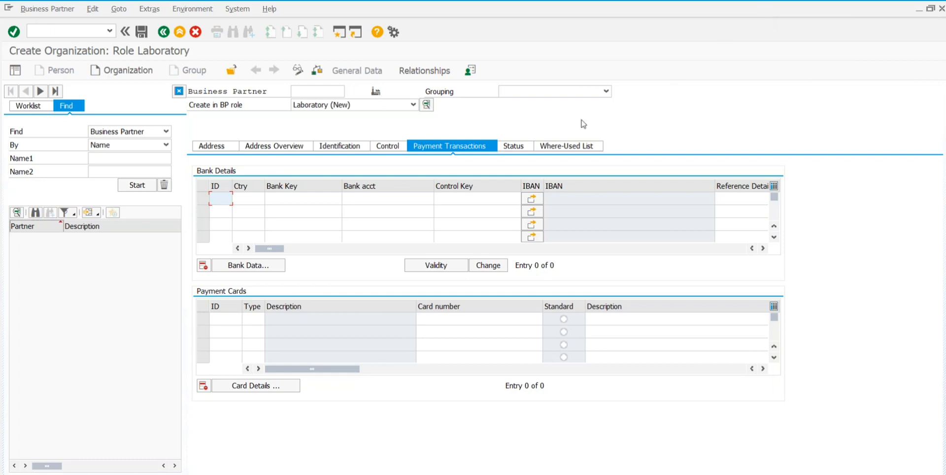
Step: On the Status tab (profile Status Potential Supplier), tick the Archiving Flag checkbox
{"action": "left_click", "coordinate": [519, 147]}
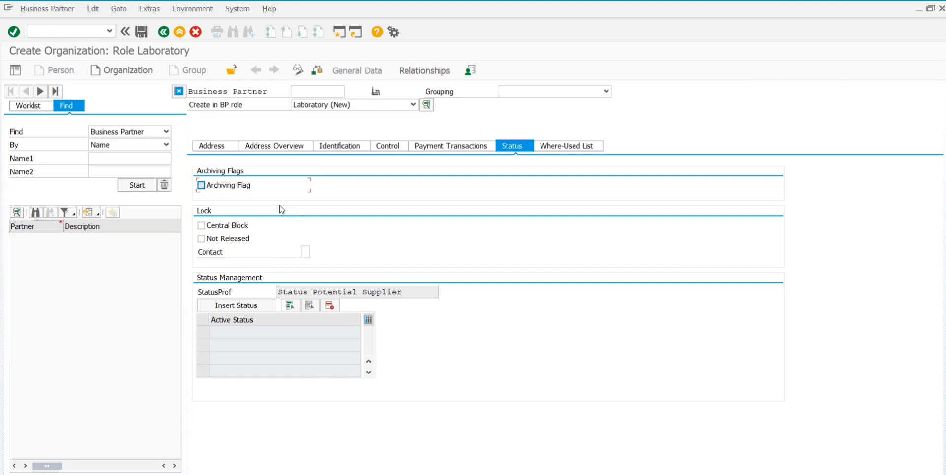
{"action": "left_click", "coordinate": [202, 185]}
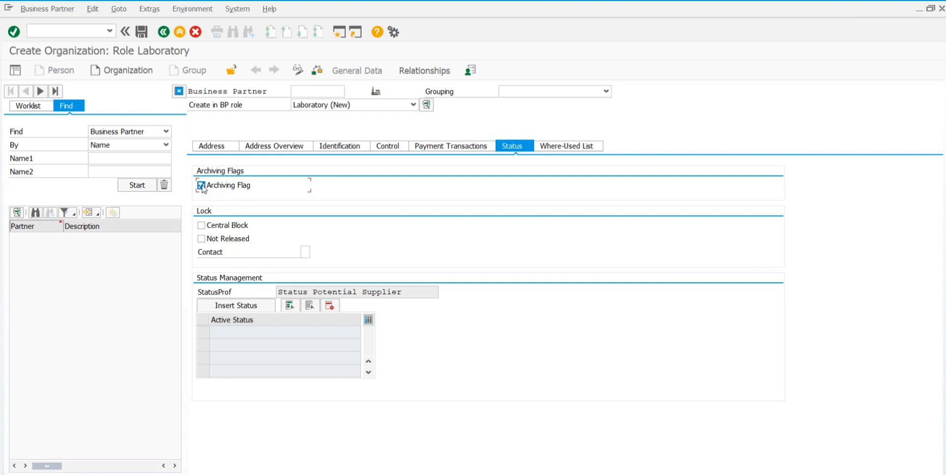
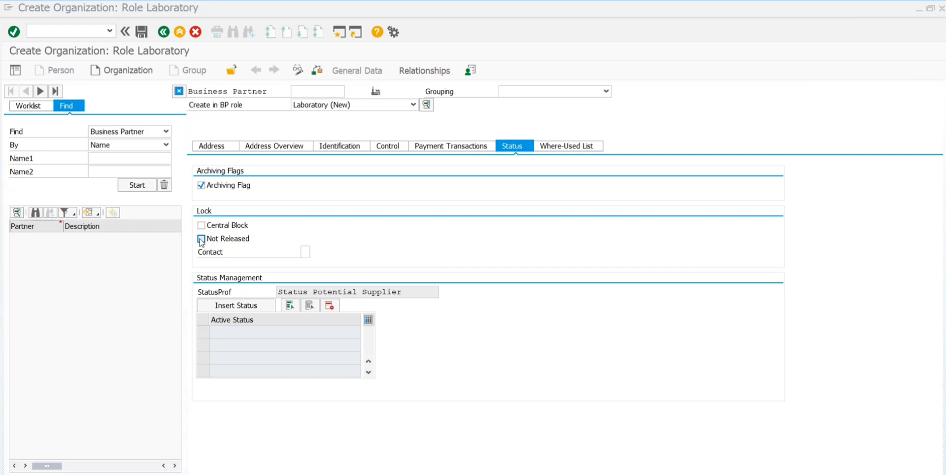
Step: Set the Not Released indicator on the Status tab and read its F1 help
{"action": "left_click", "coordinate": [202, 240]}
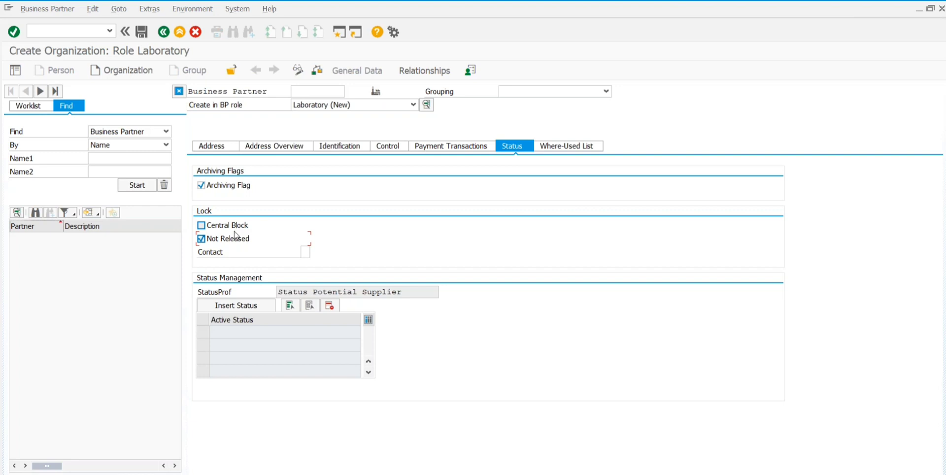
{"action": "right_click", "coordinate": [231, 241]}
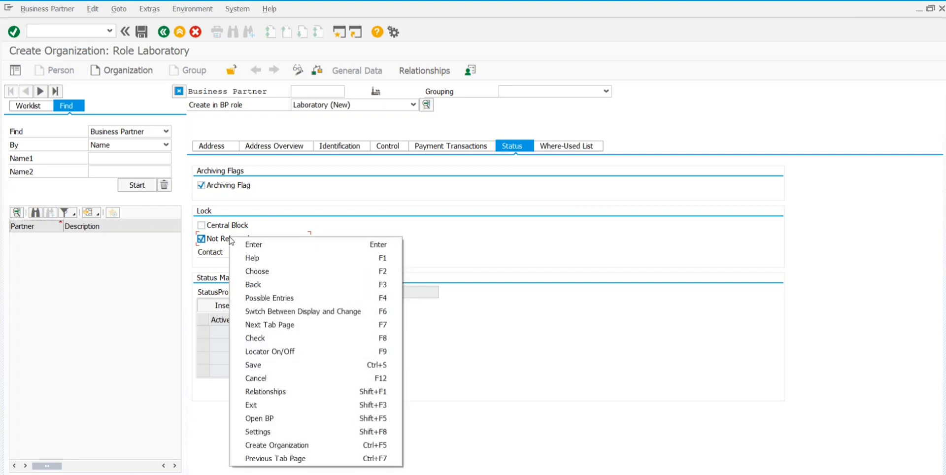
{"action": "left_click", "coordinate": [257, 260]}
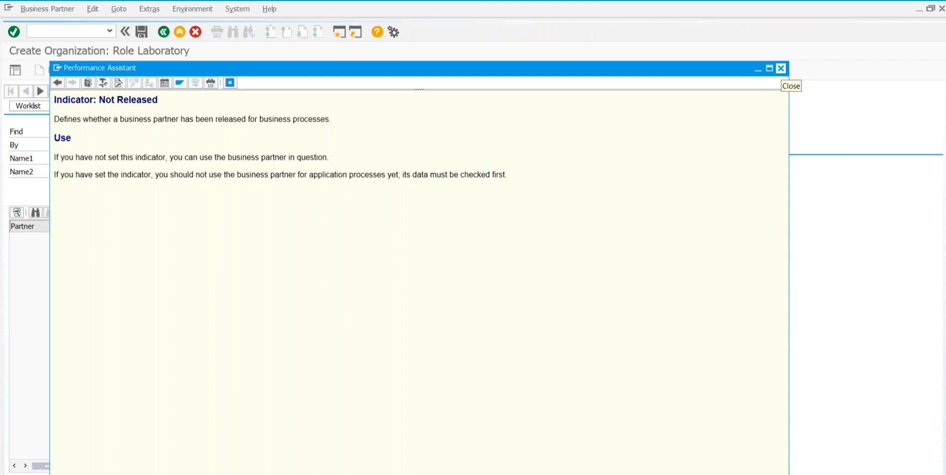
{"action": "left_click", "coordinate": [780, 69]}
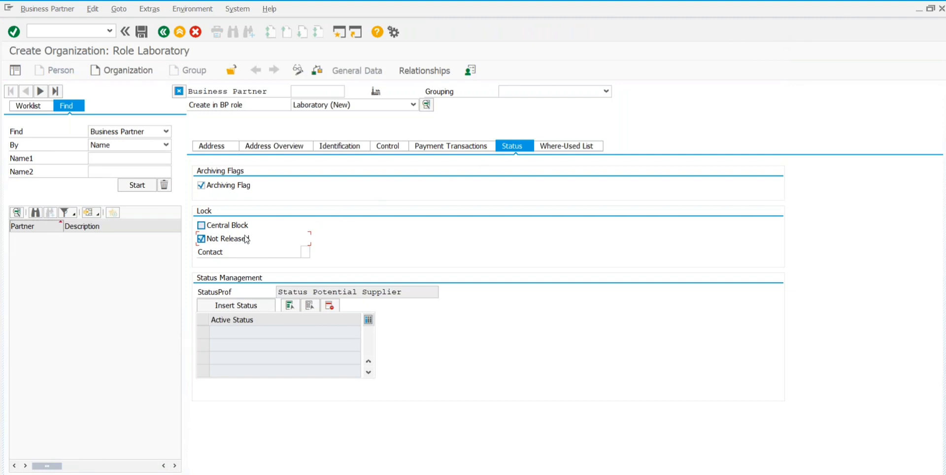
Step: Switch the lock from Not Released to Central Block and read the Central Block help
{"action": "left_click", "coordinate": [227, 229]}
{"action": "left_click", "coordinate": [200, 239]}
{"action": "right_click", "coordinate": [231, 229]}
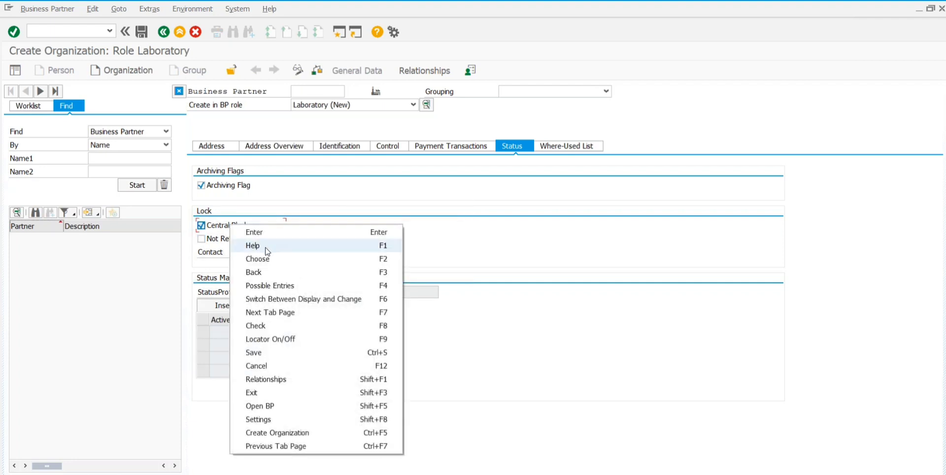
{"action": "left_click", "coordinate": [253, 245]}
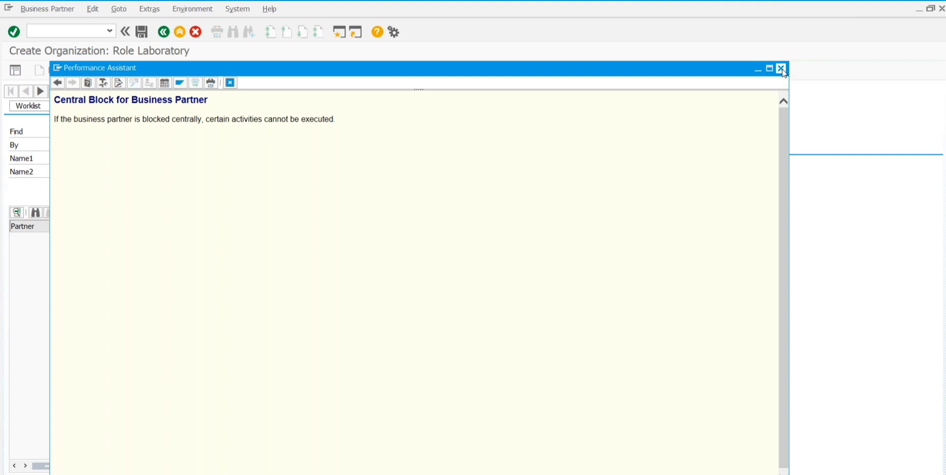
{"action": "left_click", "coordinate": [781, 69]}
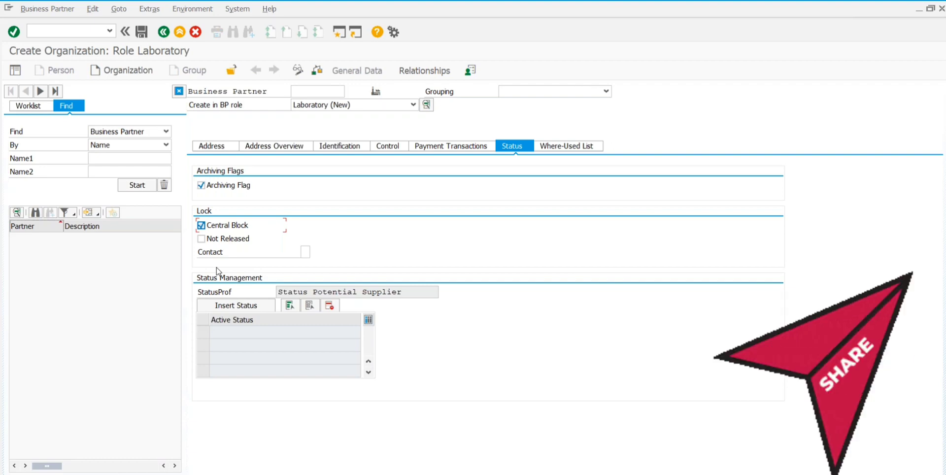
Step: Recheck Not Released, clear Central Block, and select an entry in the Active Status table
{"action": "left_click", "coordinate": [201, 239]}
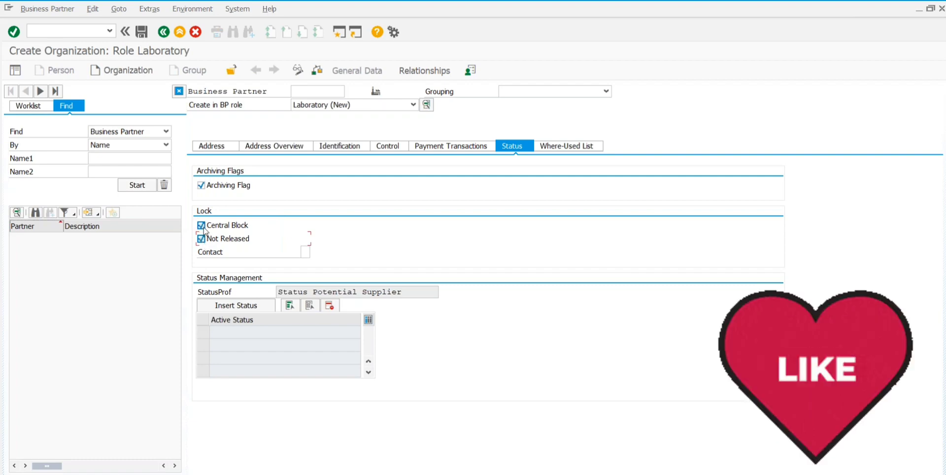
{"action": "left_click", "coordinate": [201, 226]}
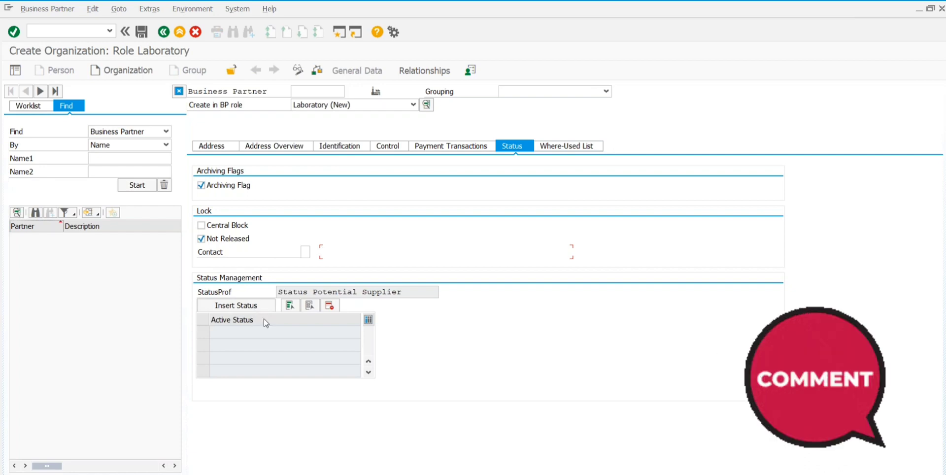
{"action": "left_click", "coordinate": [292, 334]}
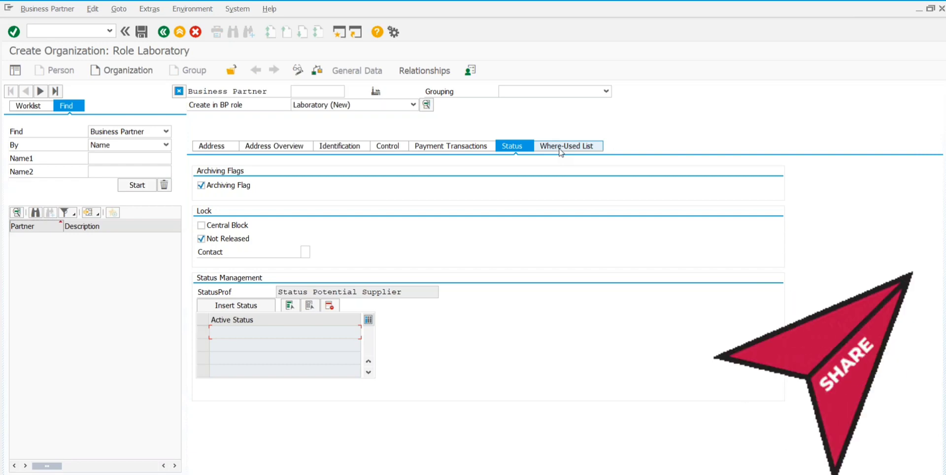
Step: Show the Where-Used List, view All usages, then return to Valid usages only
{"action": "left_click", "coordinate": [561, 147]}
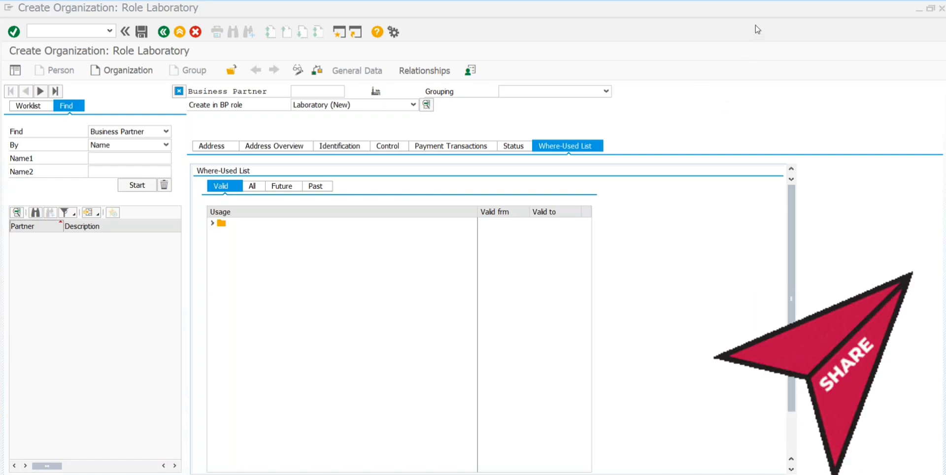
{"action": "left_click", "coordinate": [215, 226]}
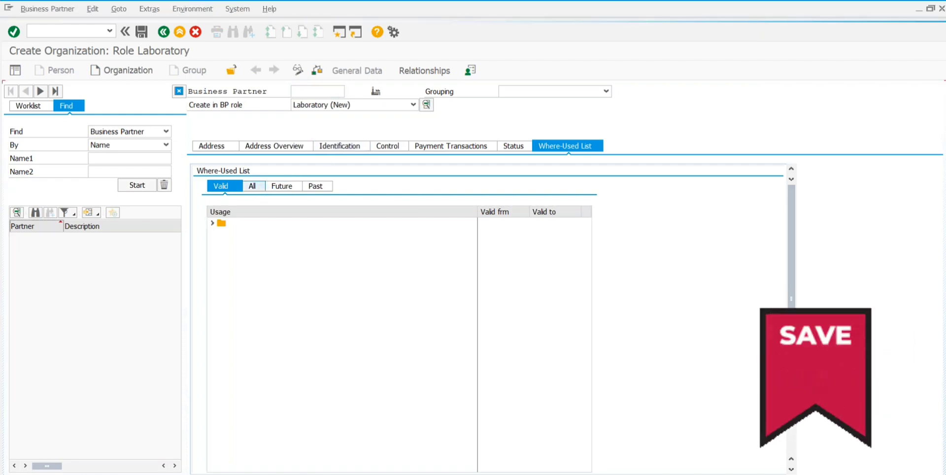
{"action": "left_click", "coordinate": [251, 186]}
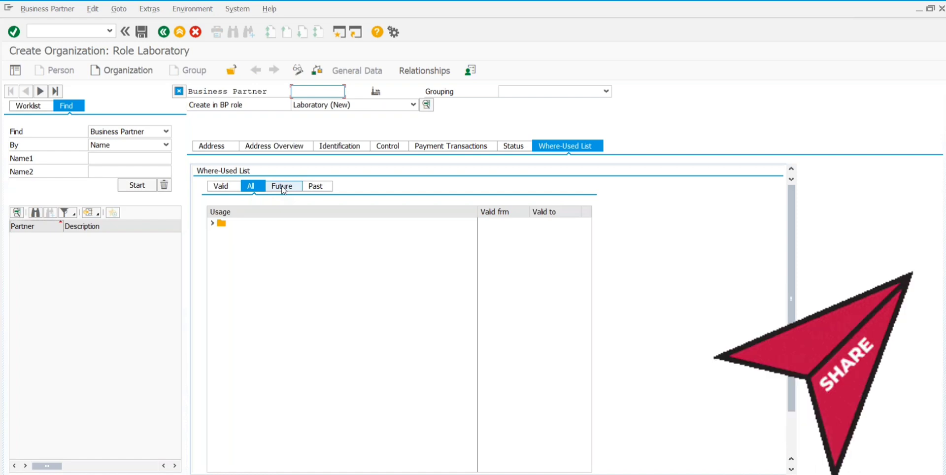
{"action": "left_click", "coordinate": [219, 186]}
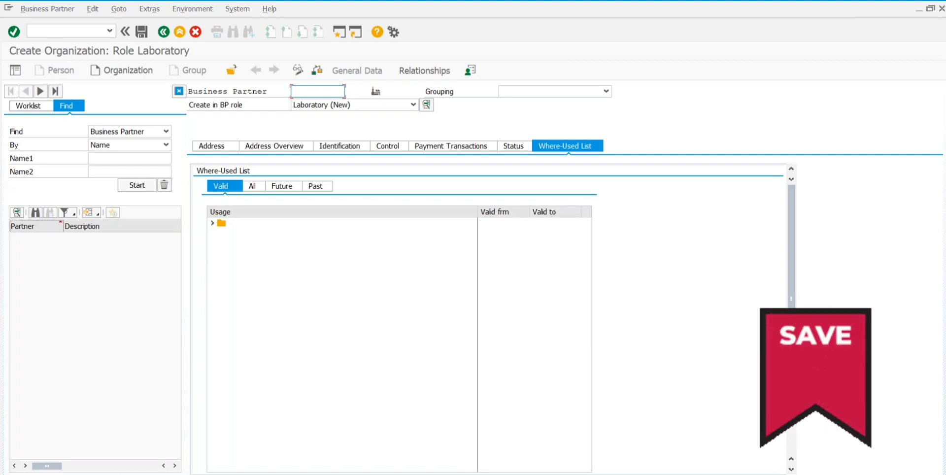
Step: Attempt a save, then set the Grouping to Internal number assignment
{"action": "left_click", "coordinate": [142, 32]}
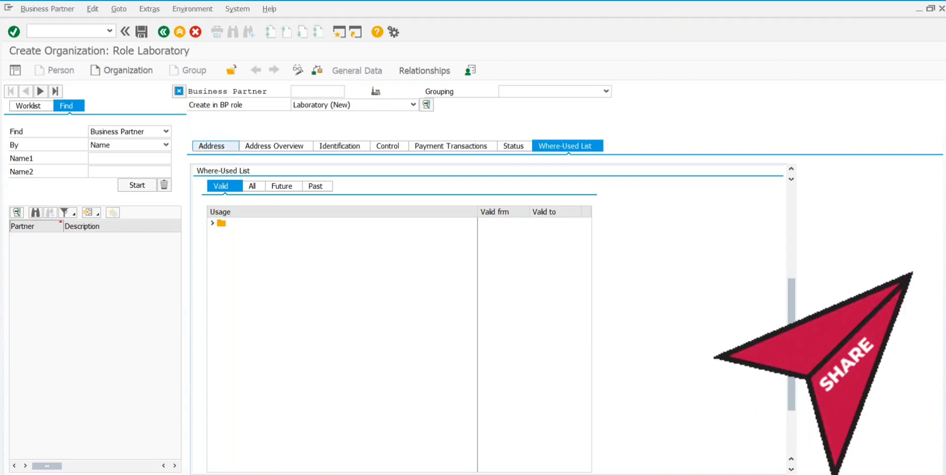
{"action": "left_click", "coordinate": [606, 91]}
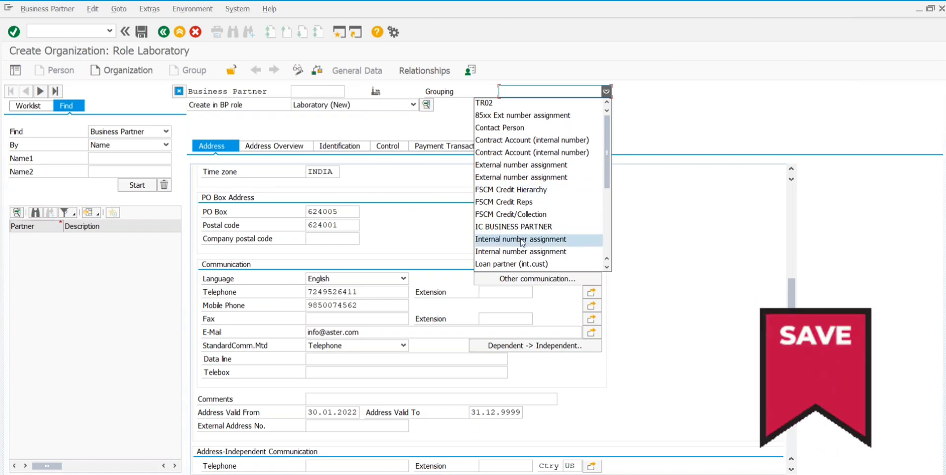
{"action": "left_click", "coordinate": [522, 239]}
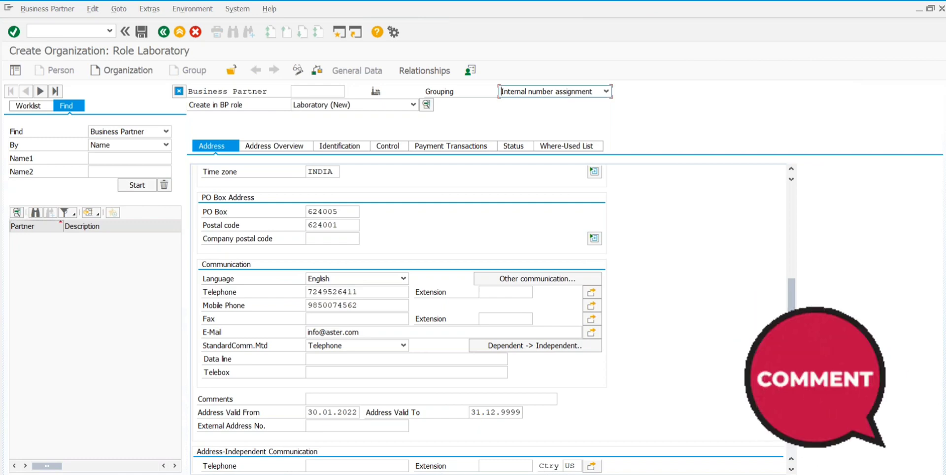
Step: Save the laboratory partner and acknowledge the flagged-for-archiving message
{"action": "left_click", "coordinate": [141, 33]}
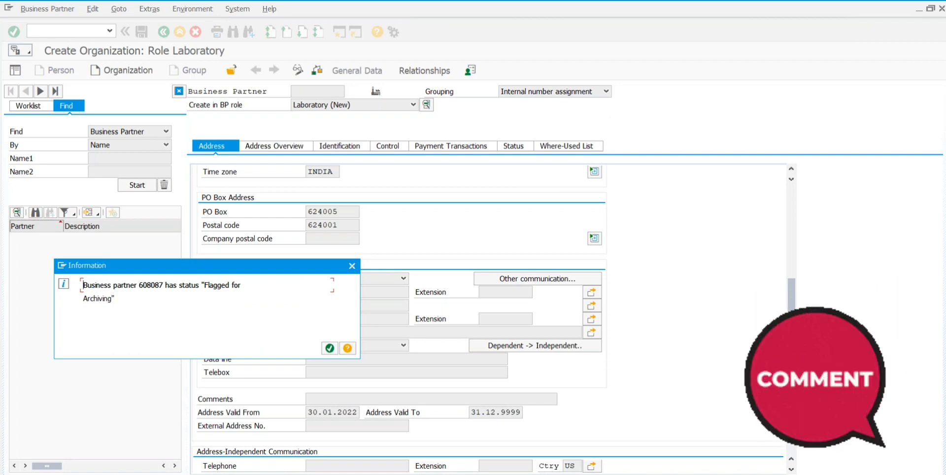
{"action": "left_click", "coordinate": [329, 348]}
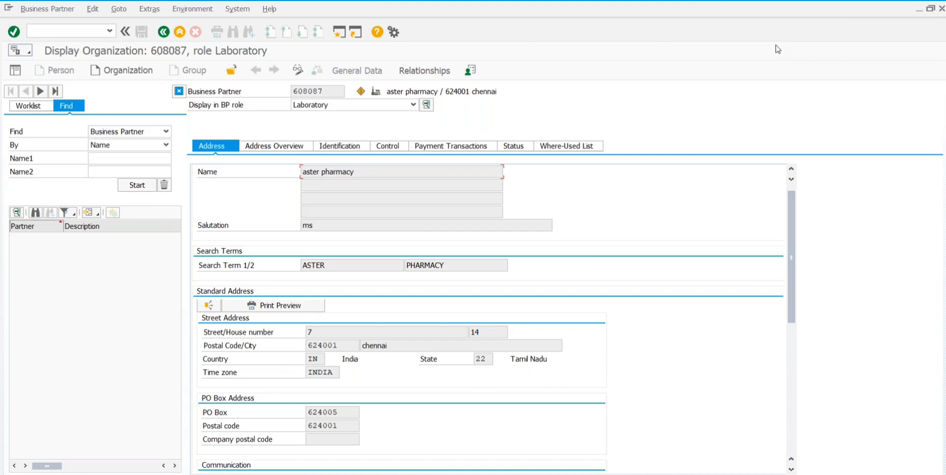
Step: List the Find options: Business Partner, Persons, Organizations and Groups
{"action": "left_click", "coordinate": [165, 132]}
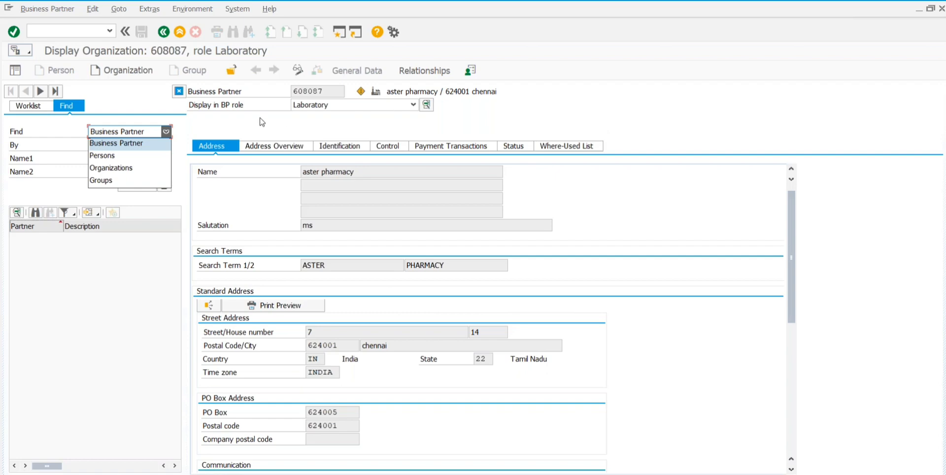
Step: Set the search to Business Partner by Name, with the cursor in the Name1 field
{"action": "left_click", "coordinate": [132, 144]}
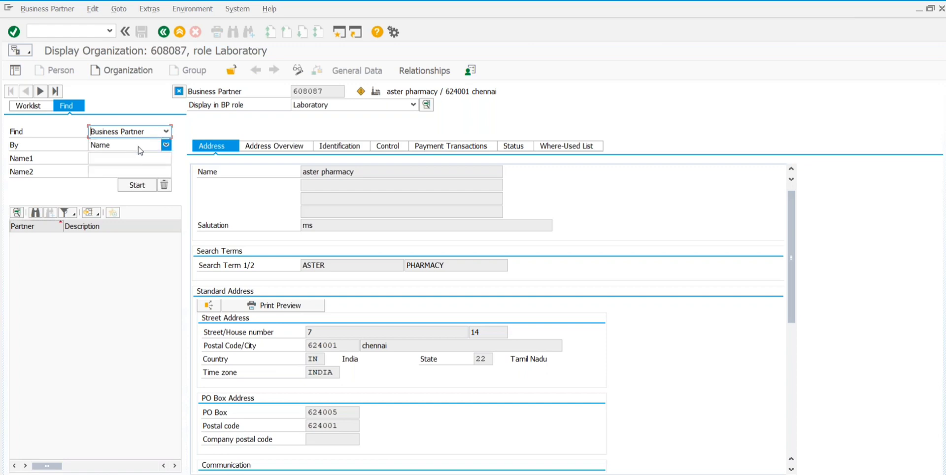
{"action": "left_click", "coordinate": [138, 148]}
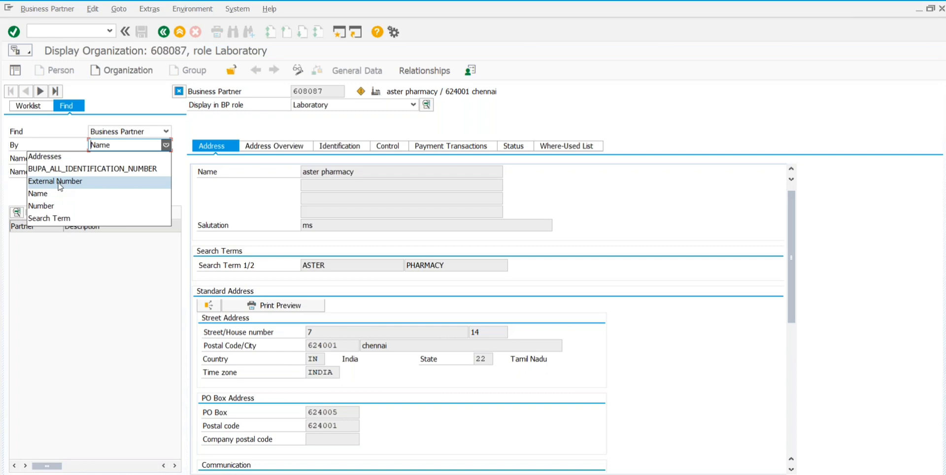
{"action": "left_click", "coordinate": [36, 198]}
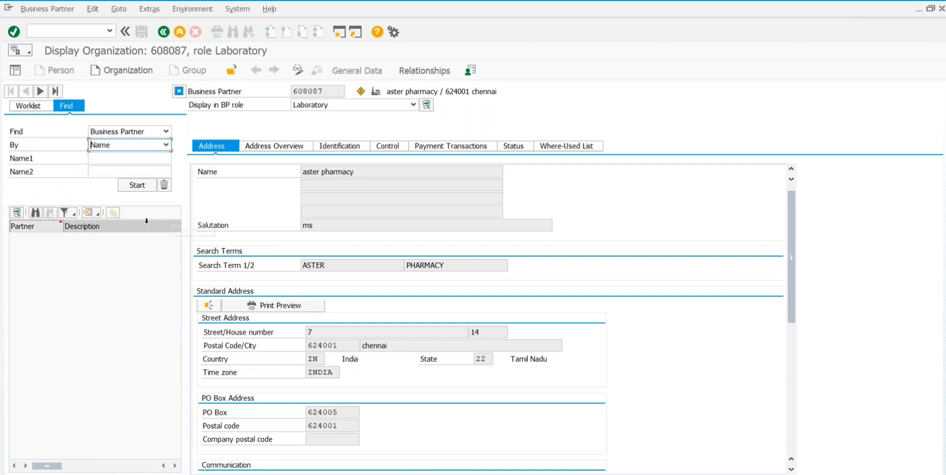
{"action": "left_click", "coordinate": [113, 158]}
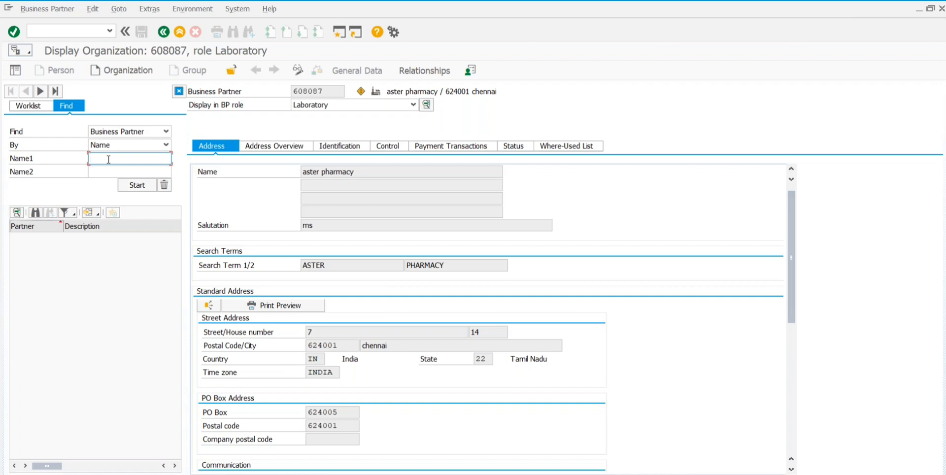
Step: Search Name1 for 'apollo' and select the resulting partner 607583
{"action": "type", "text": "apolla"}
{"action": "key", "text": "BackSpace"}
{"action": "type", "text": "o"}
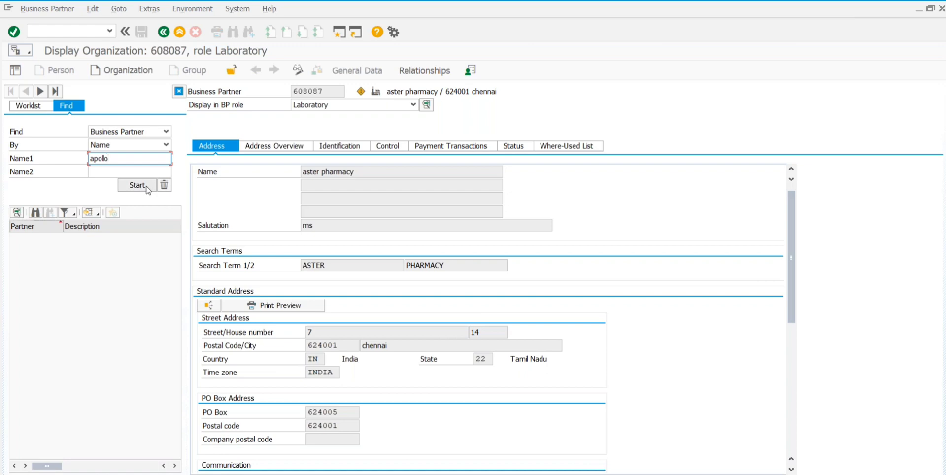
{"action": "left_click", "coordinate": [147, 189]}
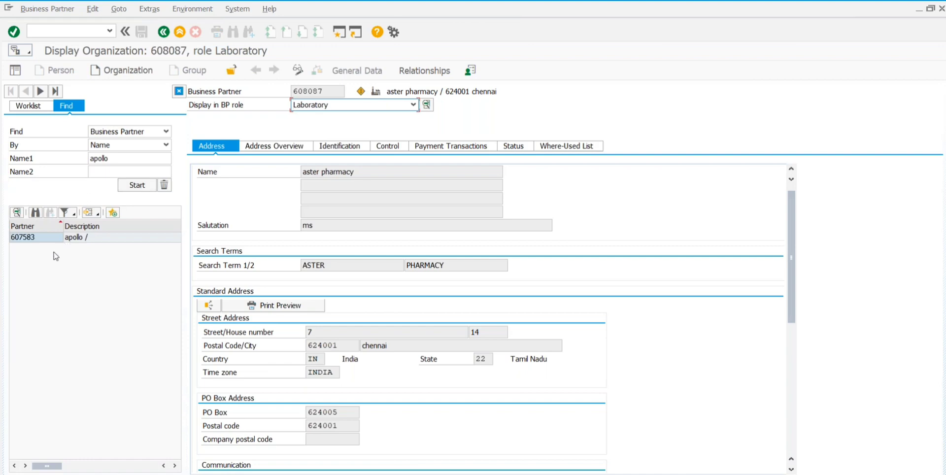
{"action": "left_click", "coordinate": [78, 240]}
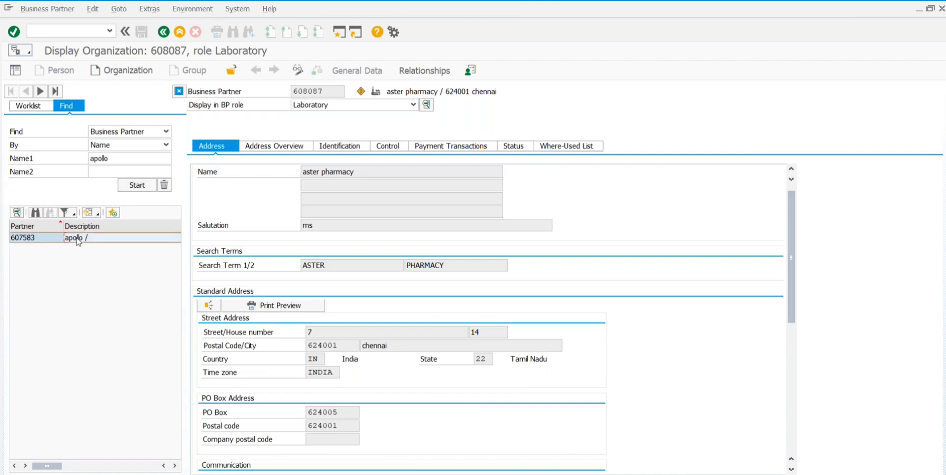
Step: Open the apollo result, then restart the transaction with /nEHSBP43
{"action": "double_click", "coordinate": [78, 239]}
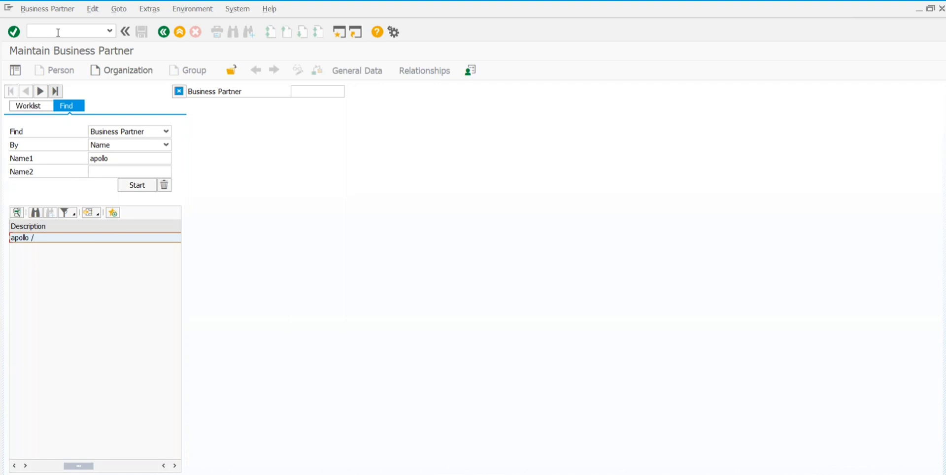
{"action": "type", "text": "ehsbp43"}
{"action": "key", "text": "Return"}
{"action": "type", "text": "/nehsbp43"}
{"action": "key", "text": "Return"}
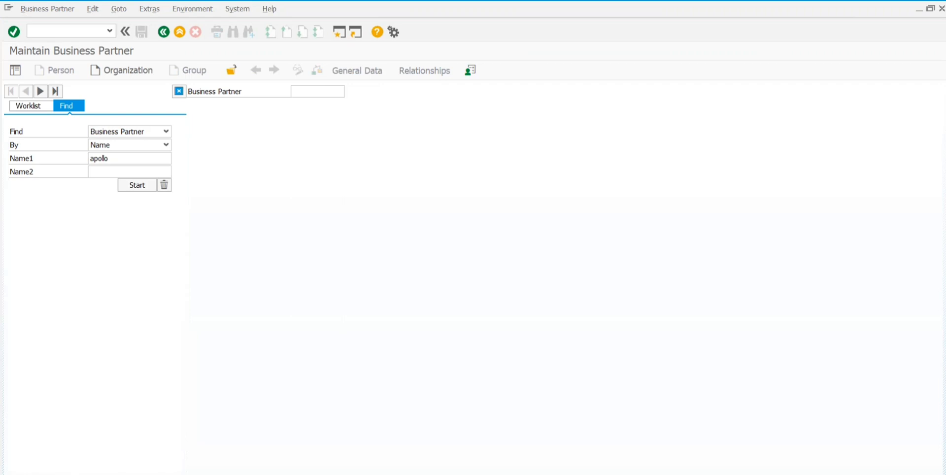
Step: Rerun the apollo search and acknowledge the Flagged for Archiving notice for aster pharmacy
{"action": "left_click", "coordinate": [142, 188]}
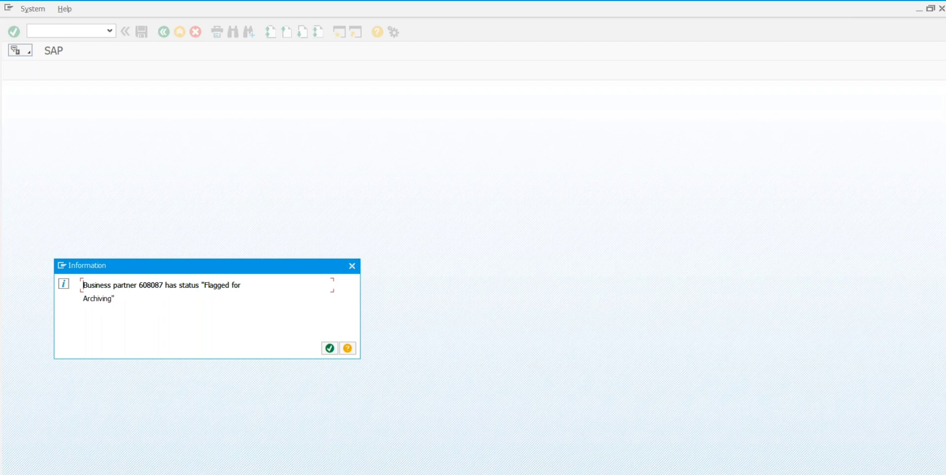
{"action": "left_click", "coordinate": [329, 348]}
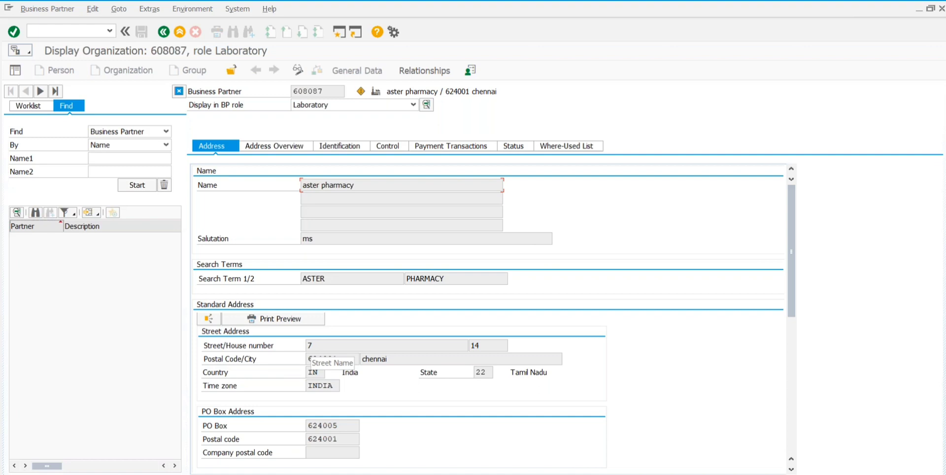
Step: Search partners by name 'apollo', open the hit, and acknowledge the archiving notice
{"action": "left_click", "coordinate": [101, 154]}
{"action": "type", "text": "a"}
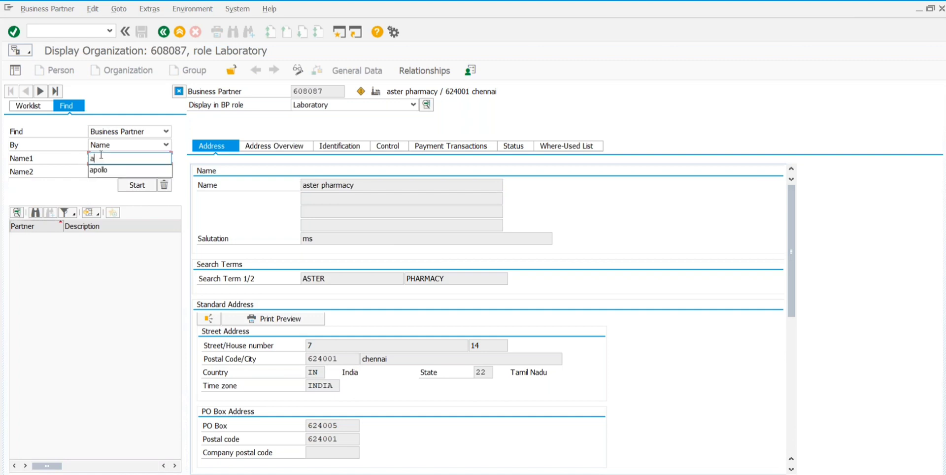
{"action": "type", "text": "poll"}
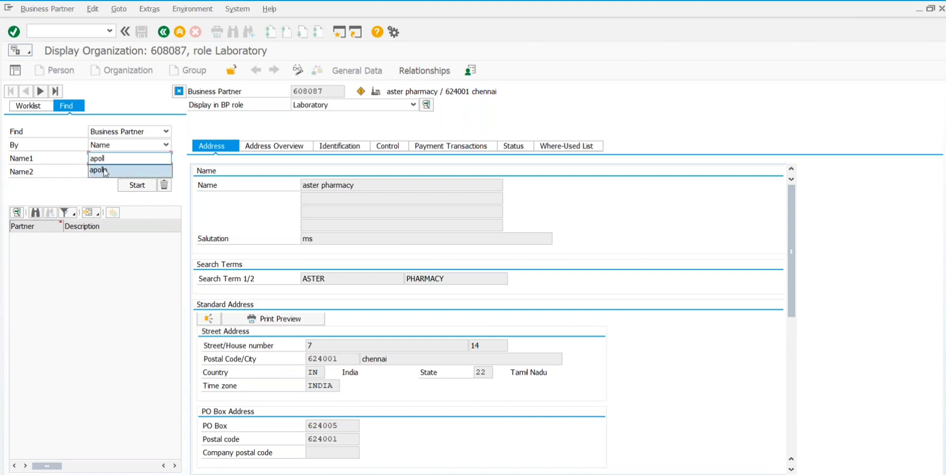
{"action": "left_click", "coordinate": [111, 171]}
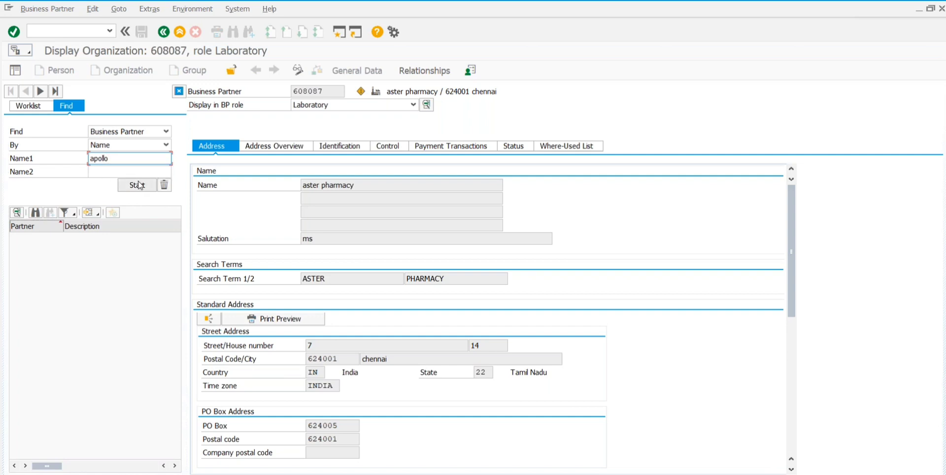
{"action": "left_click", "coordinate": [138, 190]}
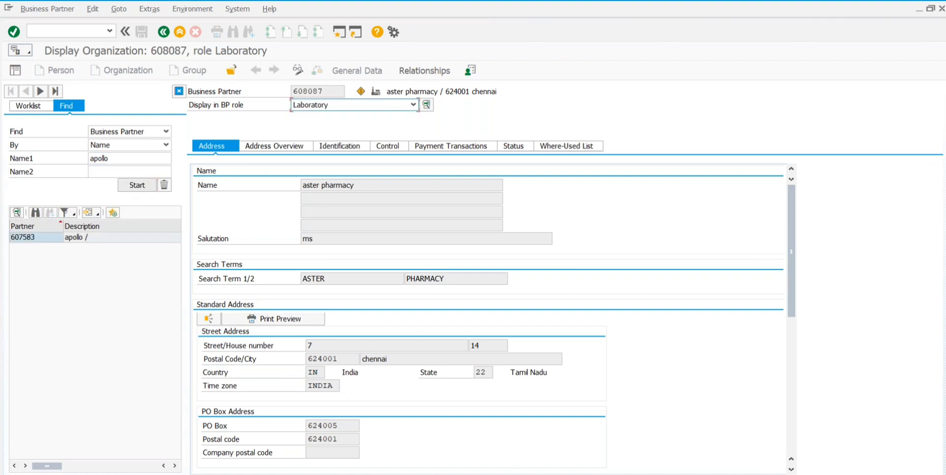
{"action": "left_click", "coordinate": [83, 238]}
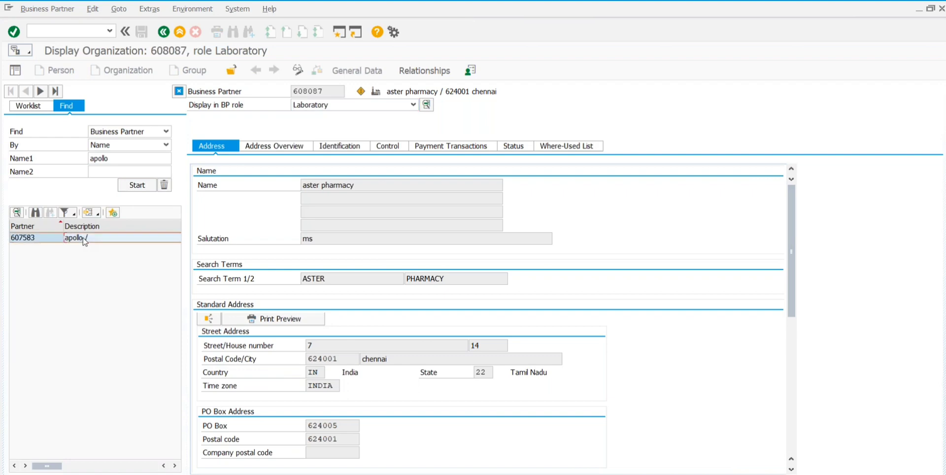
{"action": "double_click", "coordinate": [83, 240]}
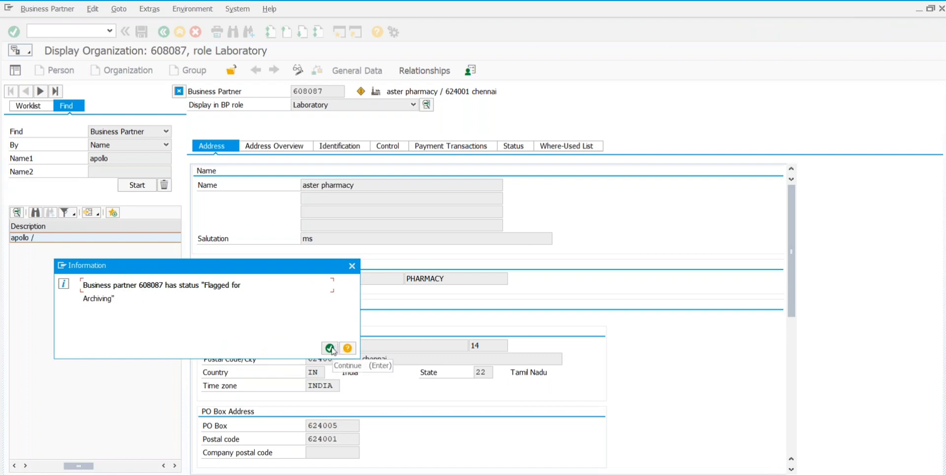
{"action": "left_click", "coordinate": [330, 348]}
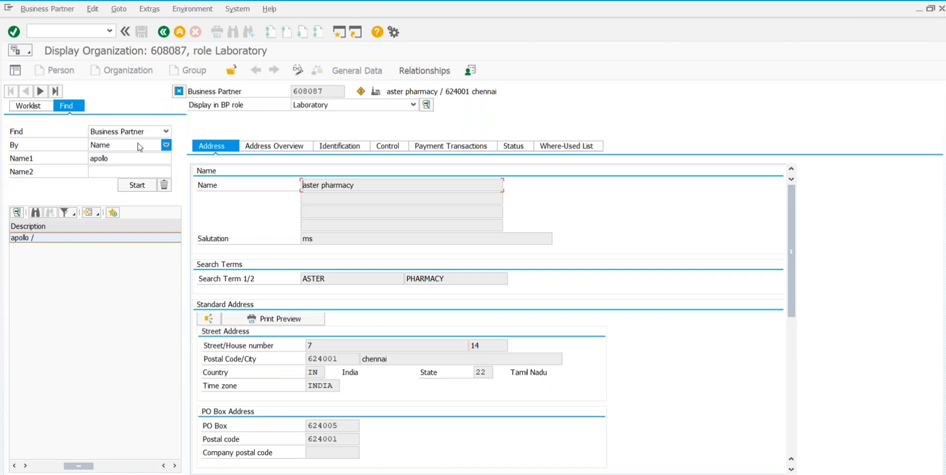
{"action": "left_click", "coordinate": [166, 131]}
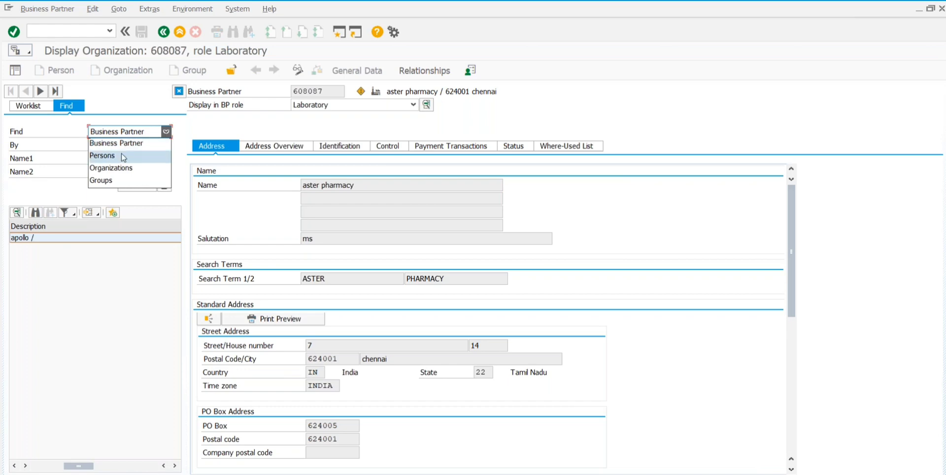
{"action": "left_click", "coordinate": [116, 170]}
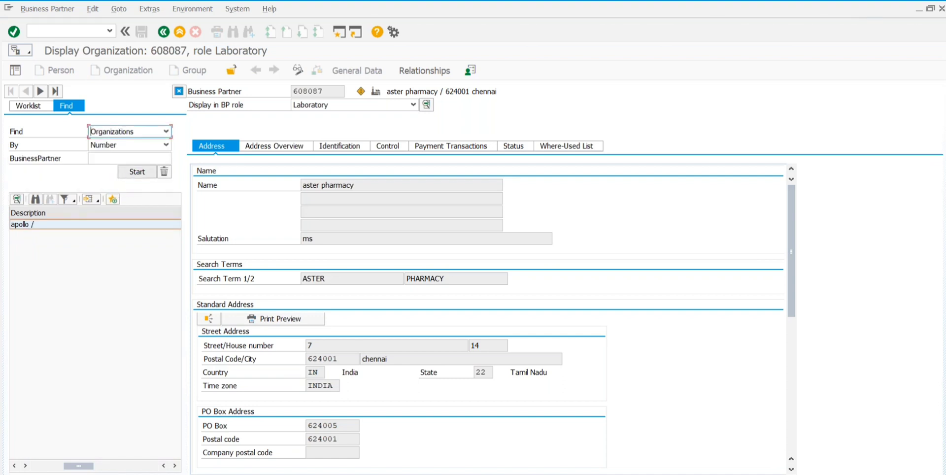
{"action": "left_click", "coordinate": [110, 158]}
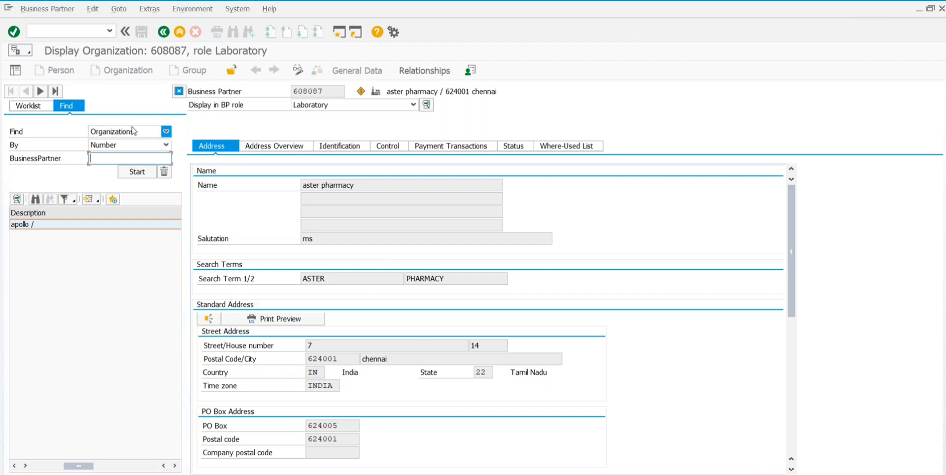
{"action": "left_click", "coordinate": [133, 144]}
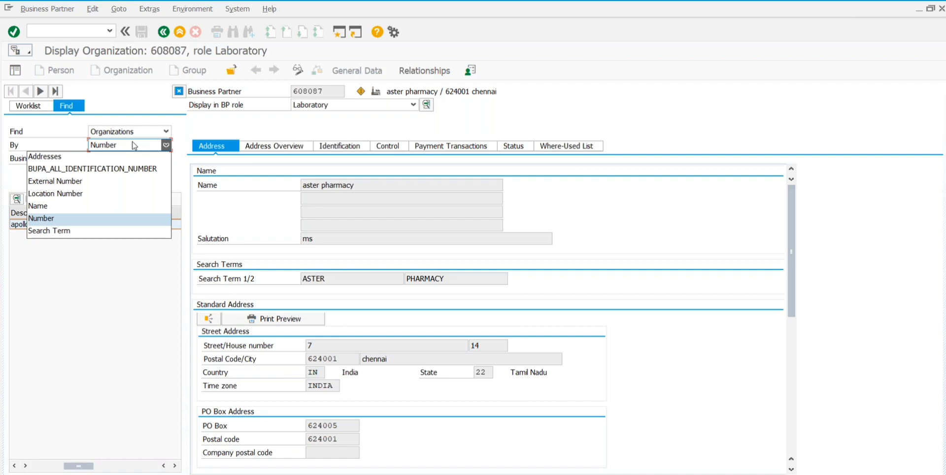
{"action": "left_click", "coordinate": [133, 144]}
{"action": "left_click", "coordinate": [105, 159]}
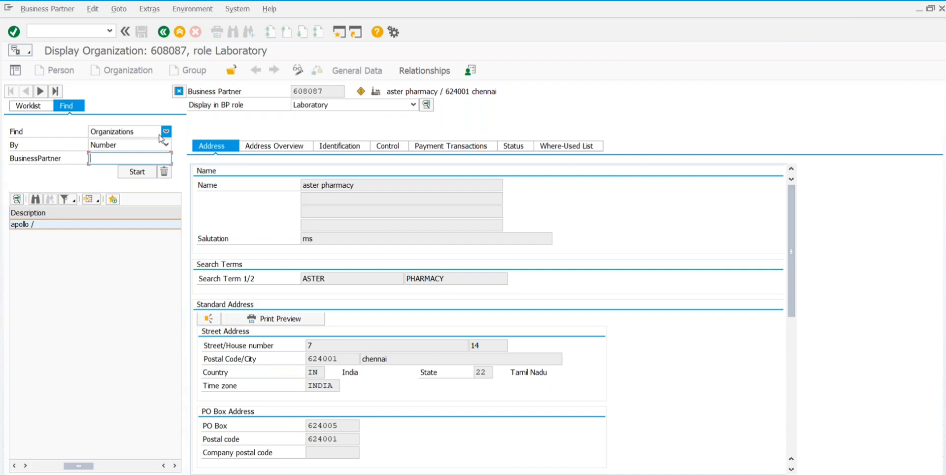
{"action": "left_click", "coordinate": [167, 131]}
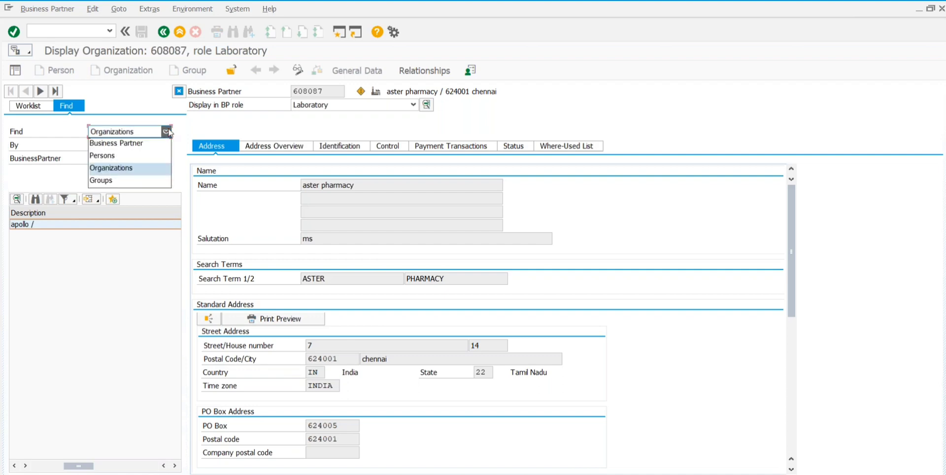
{"action": "left_click", "coordinate": [125, 143]}
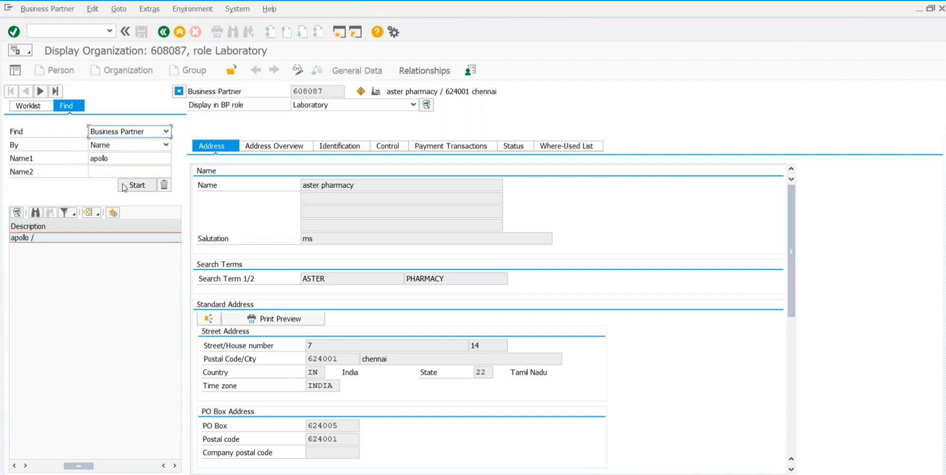
Step: Search for apollo, open partner 607583, and dismiss the 608087 archiving notice
{"action": "left_click", "coordinate": [125, 185]}
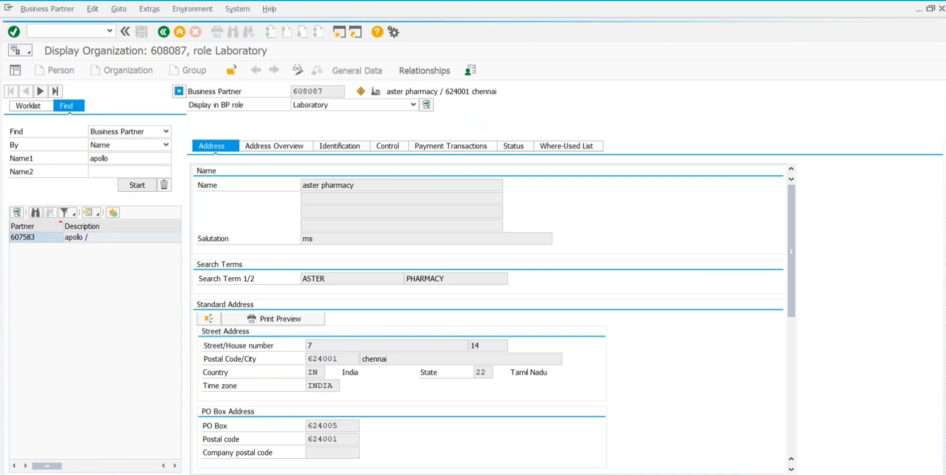
{"action": "double_click", "coordinate": [79, 238]}
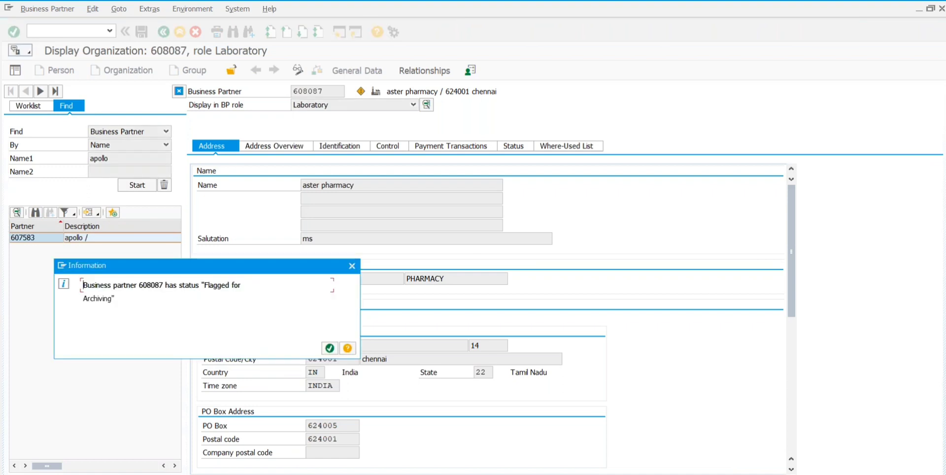
{"action": "left_click", "coordinate": [352, 266]}
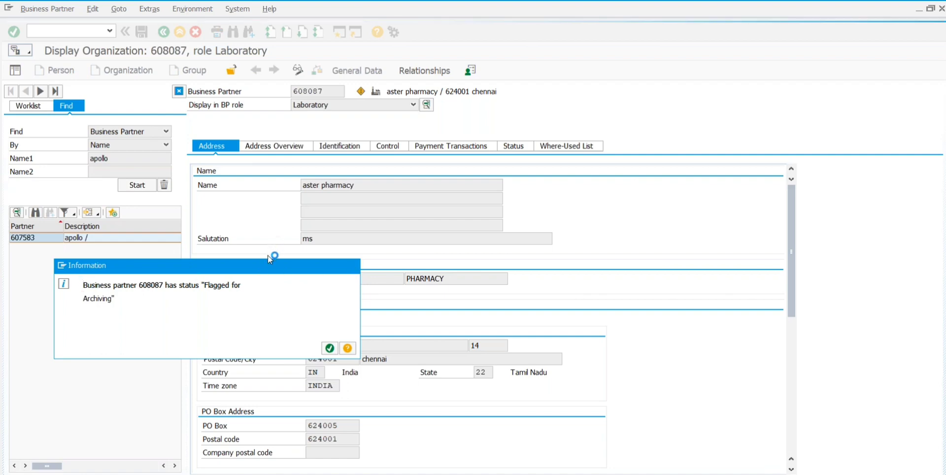
Step: Search Business Partner by Number with the partner number left empty
{"action": "left_click", "coordinate": [119, 133]}
{"action": "left_click", "coordinate": [119, 133]}
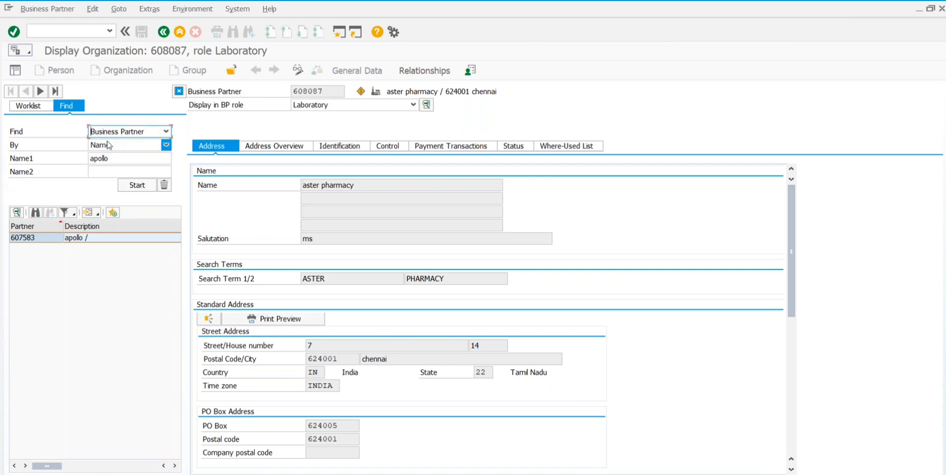
{"action": "left_click", "coordinate": [109, 144]}
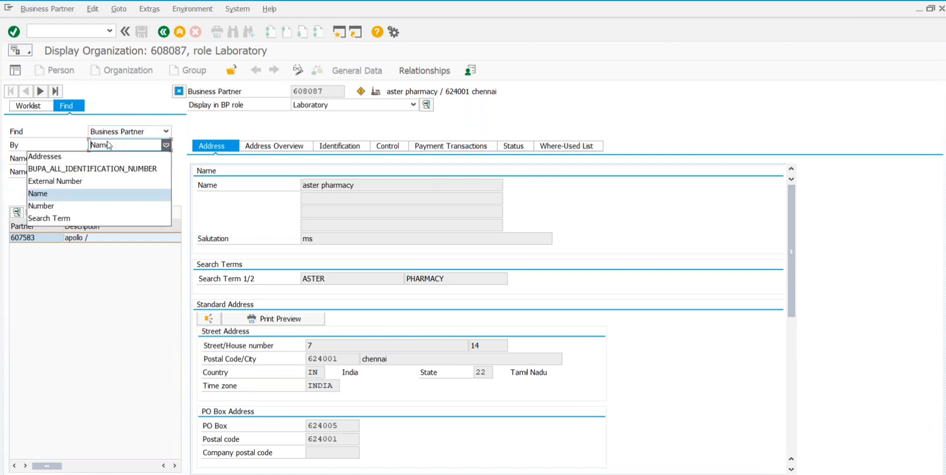
{"action": "left_click", "coordinate": [49, 205]}
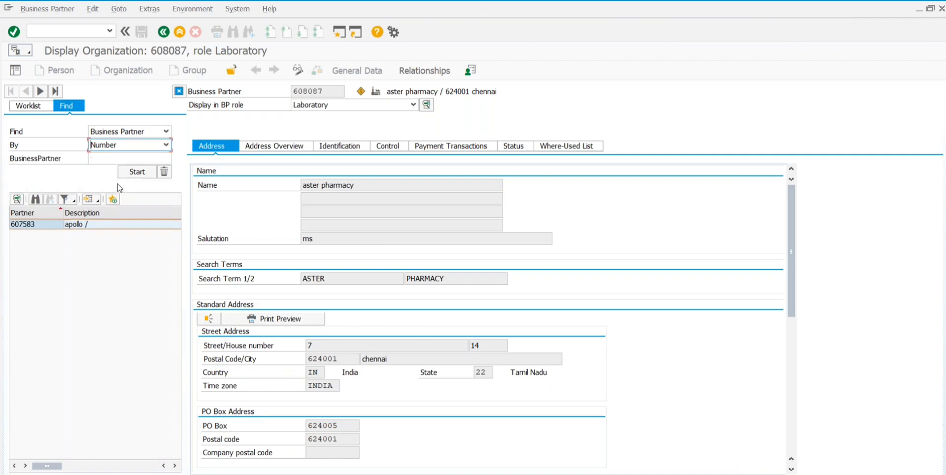
{"action": "left_click", "coordinate": [139, 172]}
{"action": "left_click", "coordinate": [110, 160]}
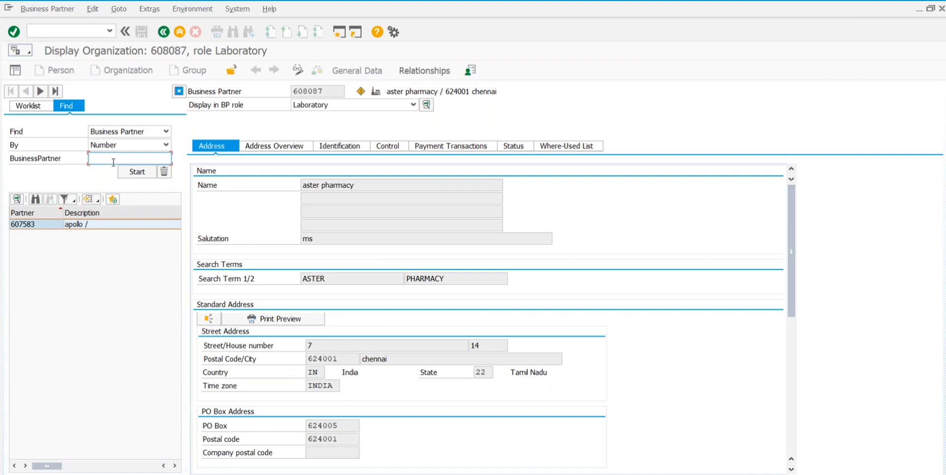
{"action": "left_click", "coordinate": [137, 173]}
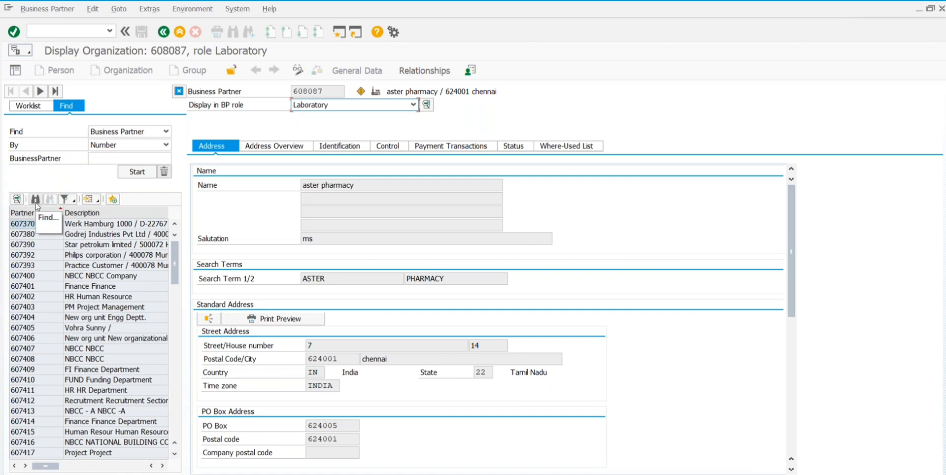
Step: Look for 607583 in the result list, allowing partial matches, then cancel the fruitless search
{"action": "left_click", "coordinate": [36, 203]}
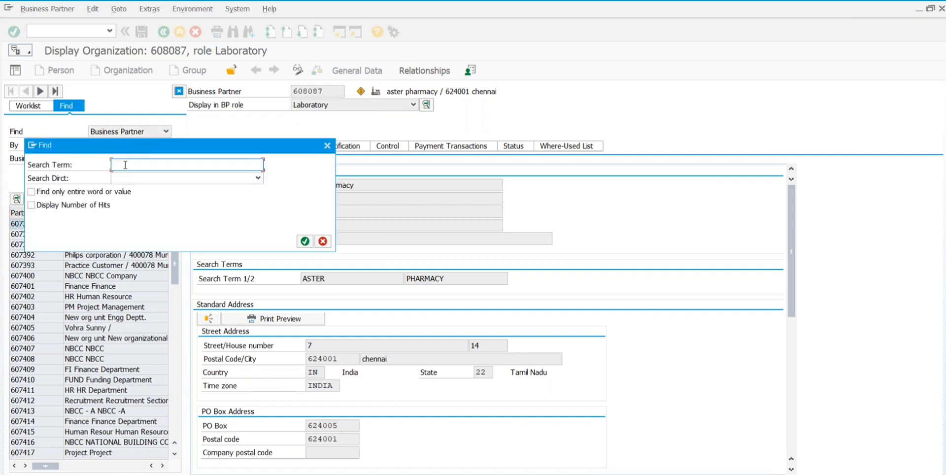
{"action": "type", "text": "607583"}
{"action": "left_click", "coordinate": [32, 193]}
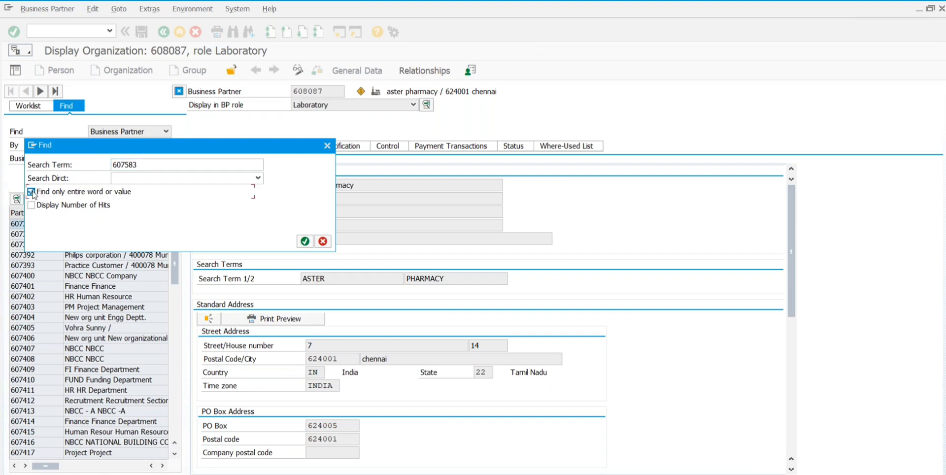
{"action": "left_click", "coordinate": [305, 242]}
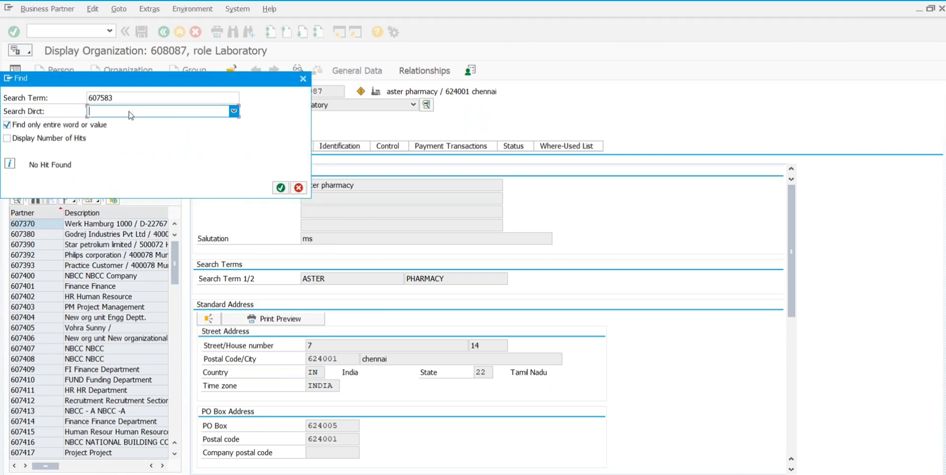
{"action": "left_click", "coordinate": [7, 125]}
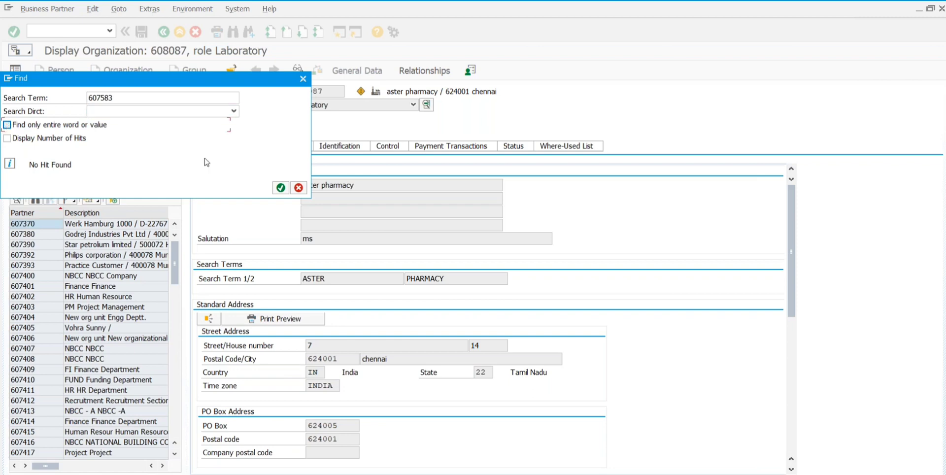
{"action": "left_click", "coordinate": [280, 188]}
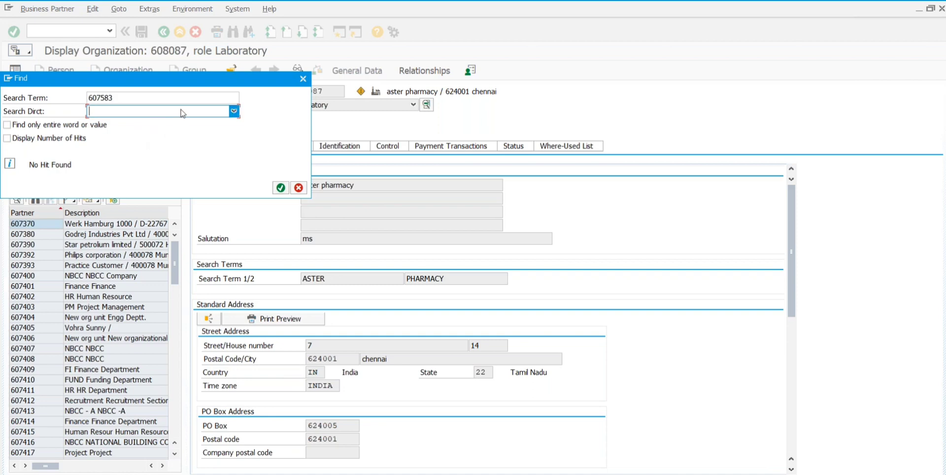
{"action": "left_click", "coordinate": [303, 79]}
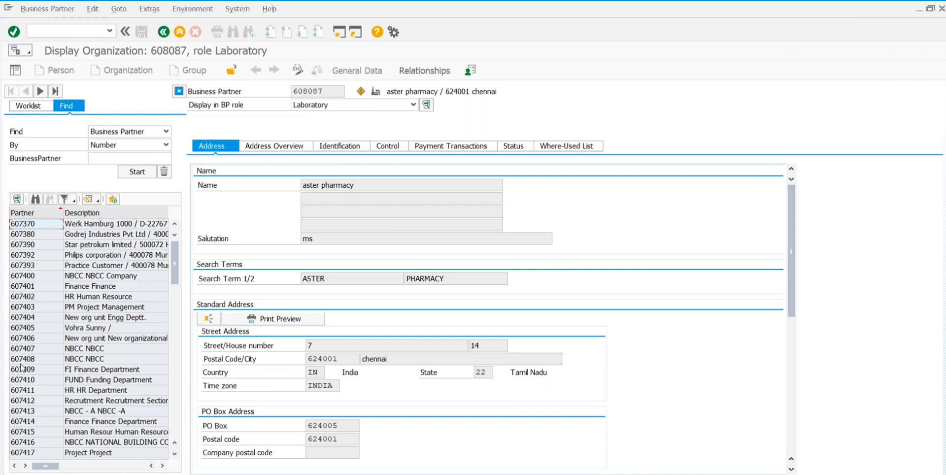
{"action": "scroll", "coordinate": [21, 367], "scroll_direction": "down", "scroll_amount": 10}
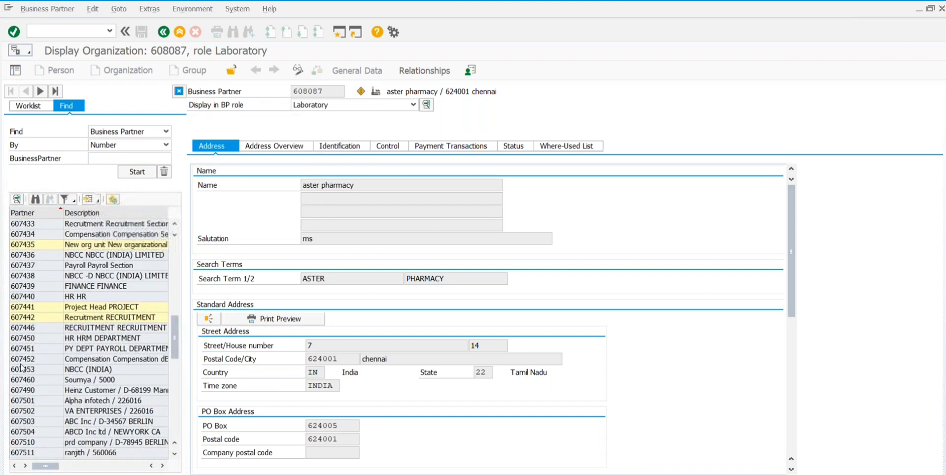
Step: Browse the partner result list, return to the top, and show the Find partner-type choices
{"action": "scroll", "coordinate": [21, 367], "scroll_direction": "down", "scroll_amount": 2}
{"action": "scroll", "coordinate": [20, 367], "scroll_direction": "down", "scroll_amount": 2}
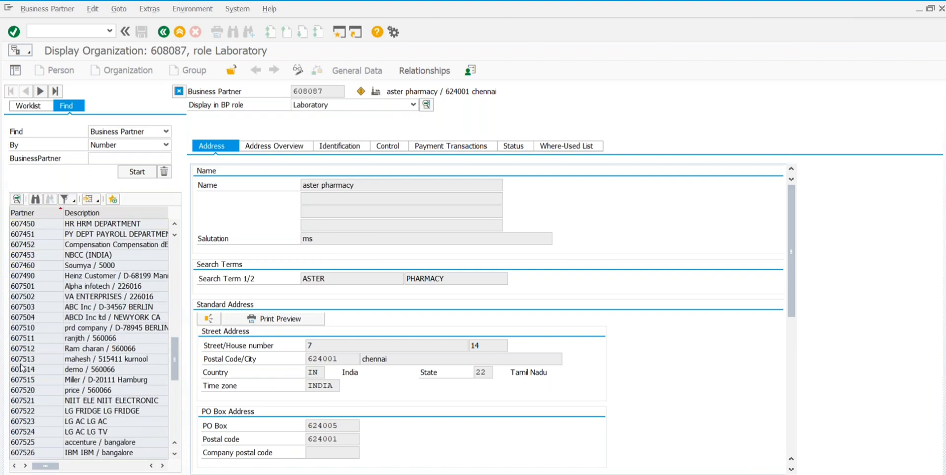
{"action": "scroll", "coordinate": [21, 367], "scroll_direction": "down", "scroll_amount": 9}
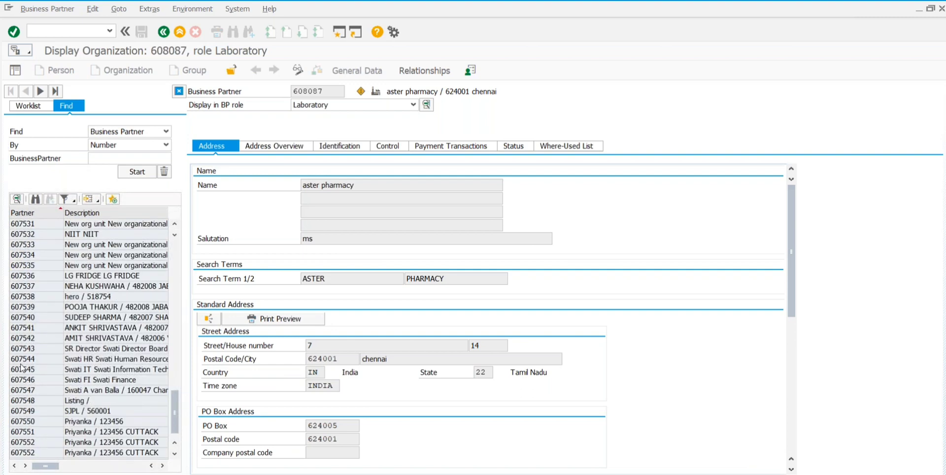
{"action": "scroll", "coordinate": [20, 367], "scroll_direction": "down", "scroll_amount": 1}
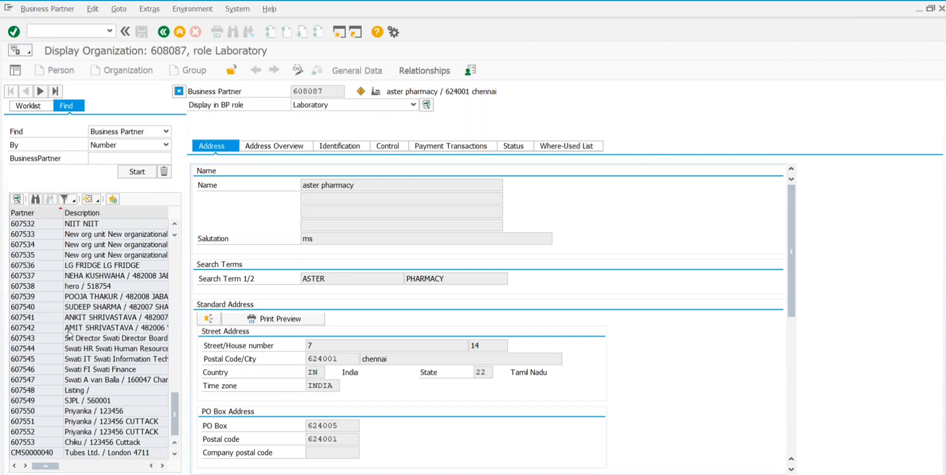
{"action": "scroll", "coordinate": [69, 334], "scroll_direction": "up", "scroll_amount": 2}
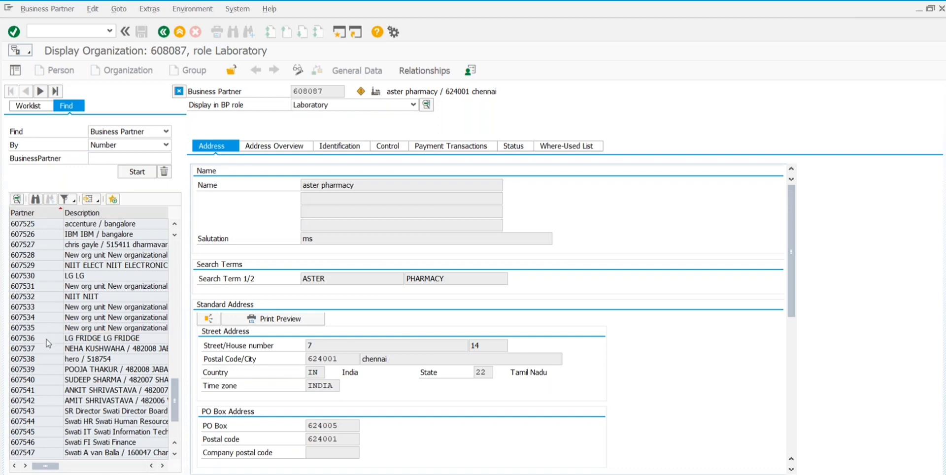
{"action": "scroll", "coordinate": [48, 344], "scroll_direction": "down", "scroll_amount": 2}
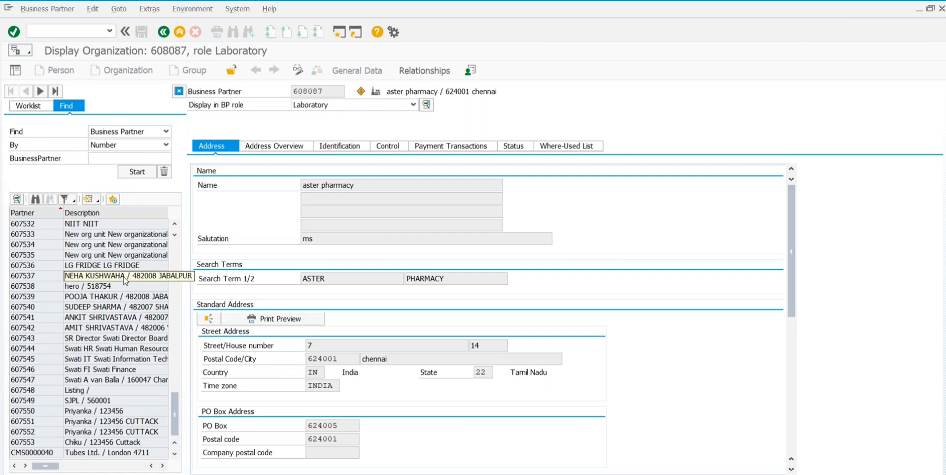
{"action": "scroll", "coordinate": [123, 261], "scroll_direction": "up", "scroll_amount": 3}
{"action": "scroll", "coordinate": [124, 261], "scroll_direction": "up", "scroll_amount": 15}
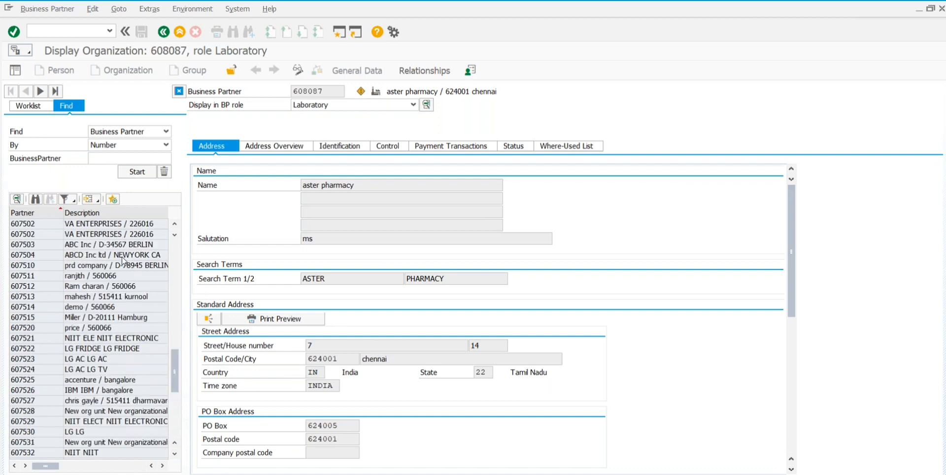
{"action": "left_click", "coordinate": [155, 136]}
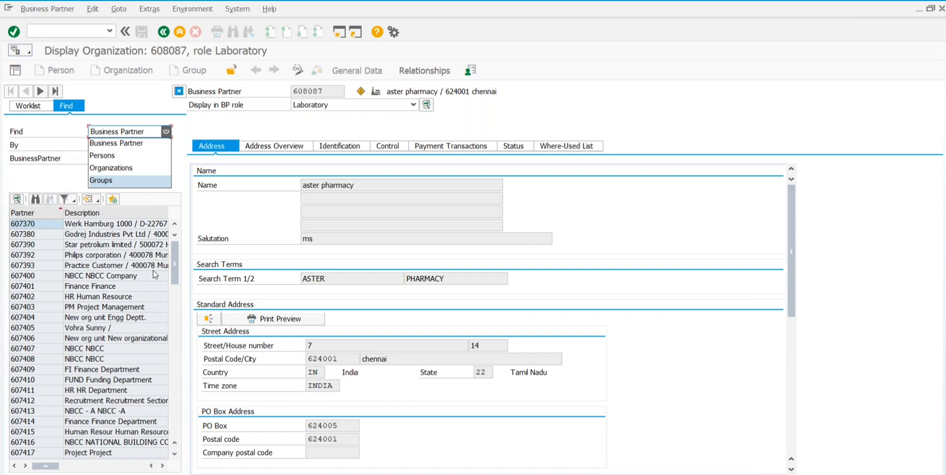
Step: Scroll the partner results down past 607553 until CMS0000040 is visible
{"action": "scroll", "coordinate": [154, 274], "scroll_direction": "down", "scroll_amount": 4}
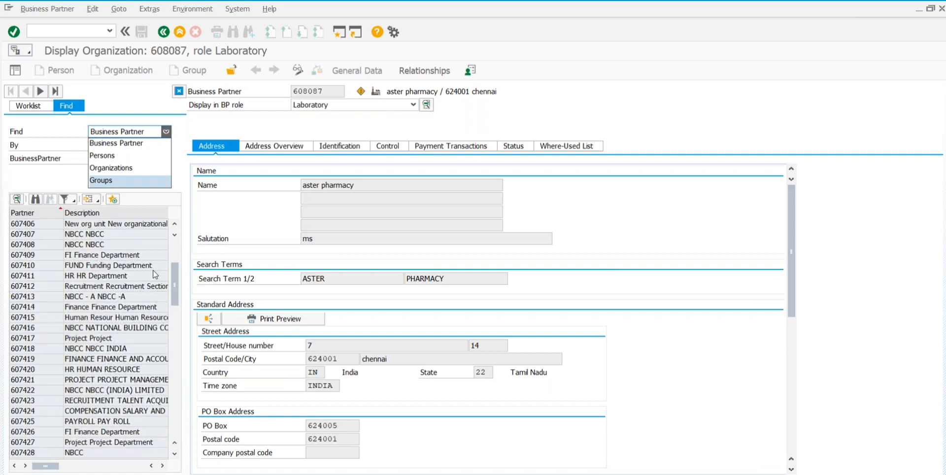
{"action": "scroll", "coordinate": [154, 275], "scroll_direction": "down", "scroll_amount": 1}
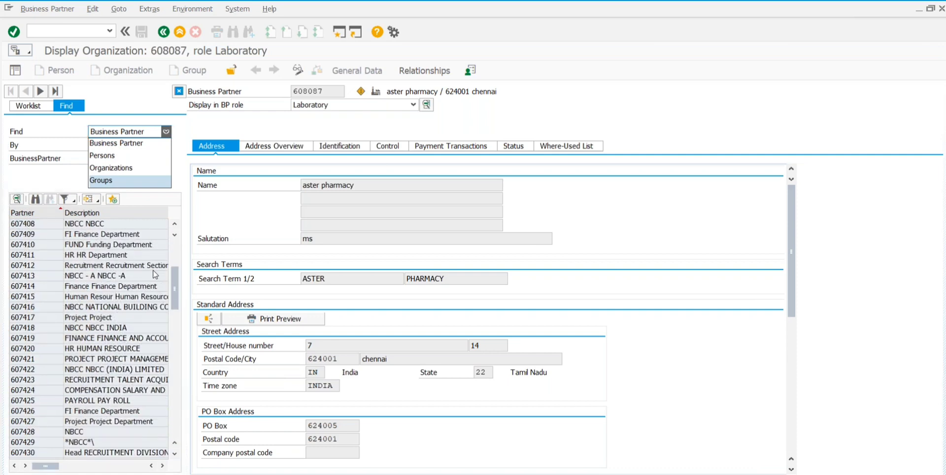
{"action": "scroll", "coordinate": [134, 328], "scroll_direction": "down", "scroll_amount": 1}
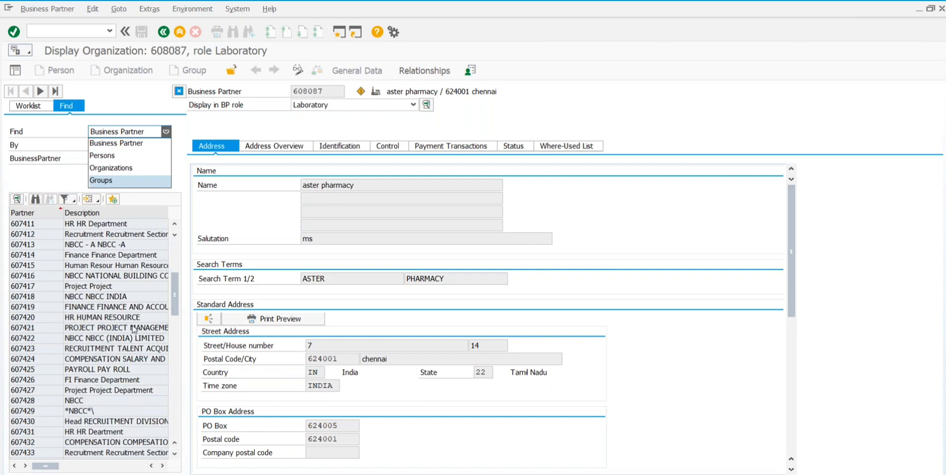
{"action": "scroll", "coordinate": [134, 328], "scroll_direction": "down", "scroll_amount": 5}
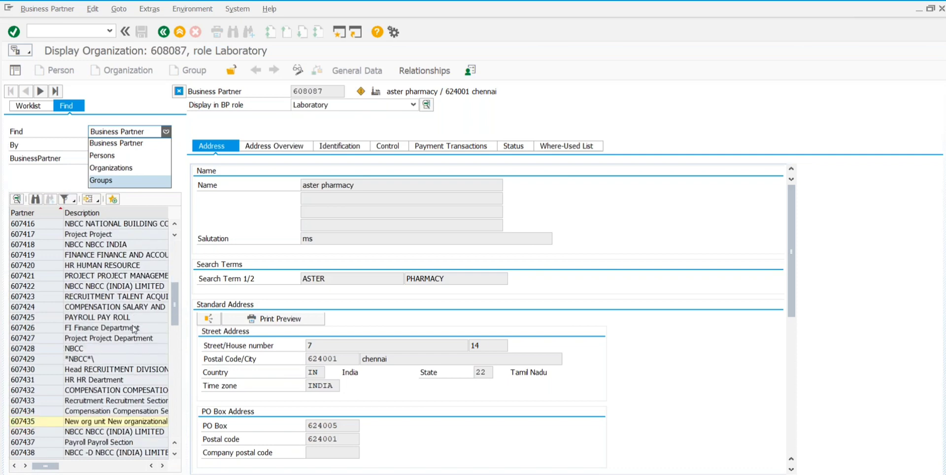
{"action": "scroll", "coordinate": [134, 329], "scroll_direction": "down", "scroll_amount": 2}
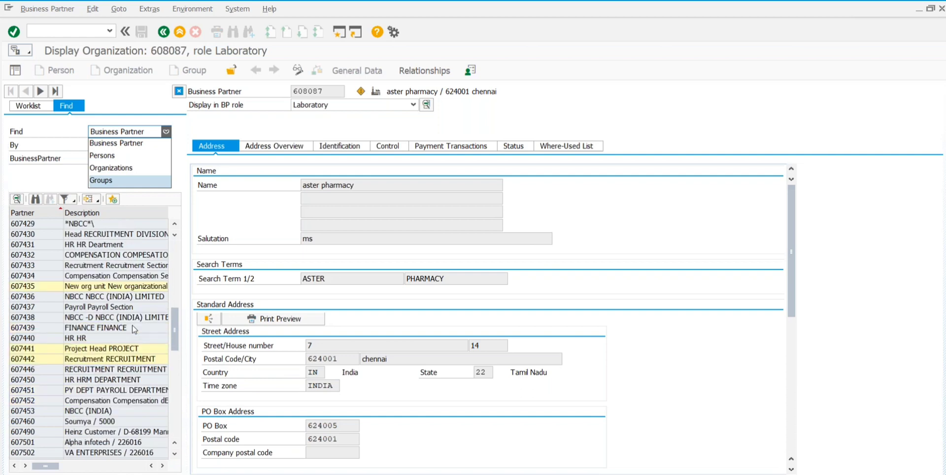
{"action": "scroll", "coordinate": [134, 328], "scroll_direction": "down", "scroll_amount": 2}
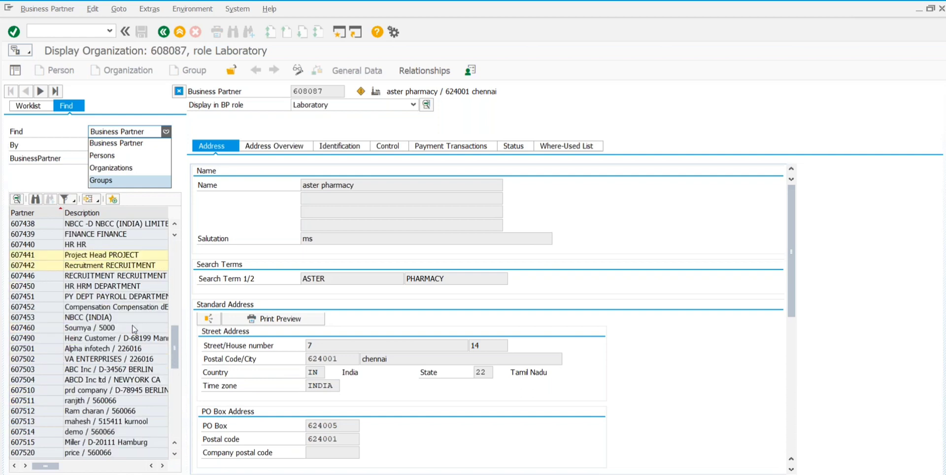
{"action": "scroll", "coordinate": [134, 329], "scroll_direction": "down", "scroll_amount": 1}
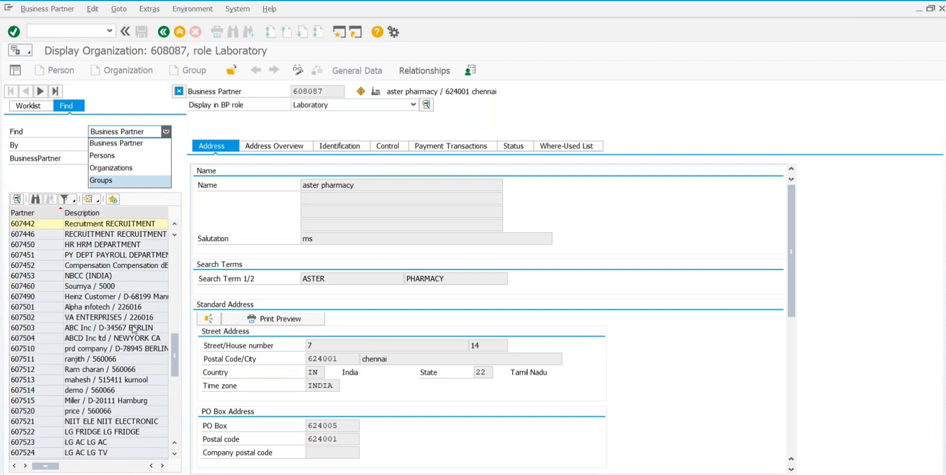
{"action": "scroll", "coordinate": [134, 328], "scroll_direction": "down", "scroll_amount": 8}
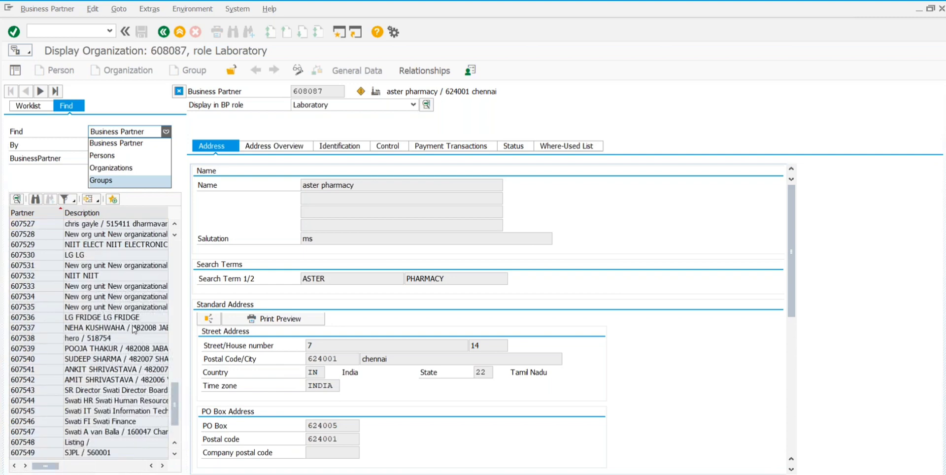
{"action": "scroll", "coordinate": [134, 328], "scroll_direction": "down", "scroll_amount": 2}
{"action": "scroll", "coordinate": [134, 329], "scroll_direction": "down", "scroll_amount": 1}
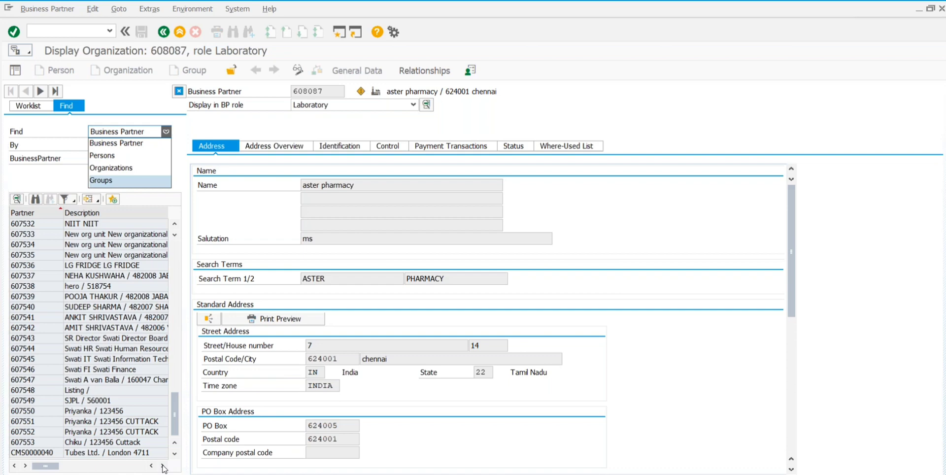
Step: Keep Business Partner as search type, select a person row, and scroll the list sideways
{"action": "left_click", "coordinate": [102, 295]}
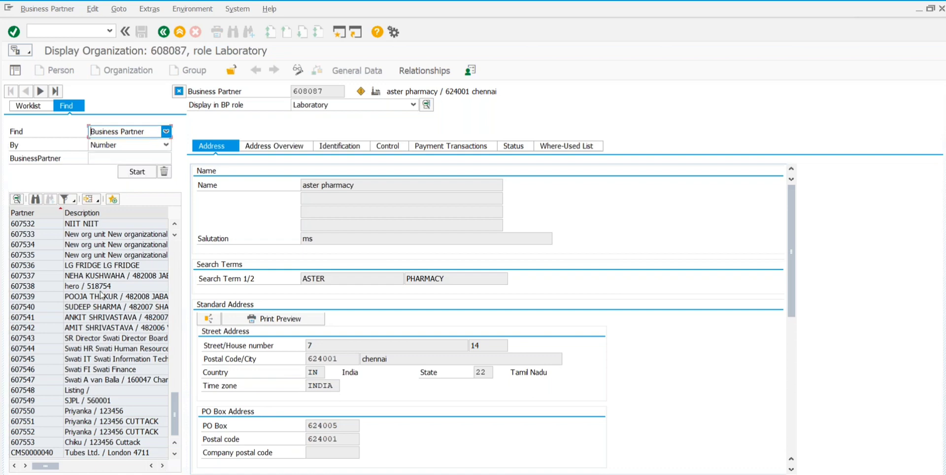
{"action": "left_click", "coordinate": [84, 299]}
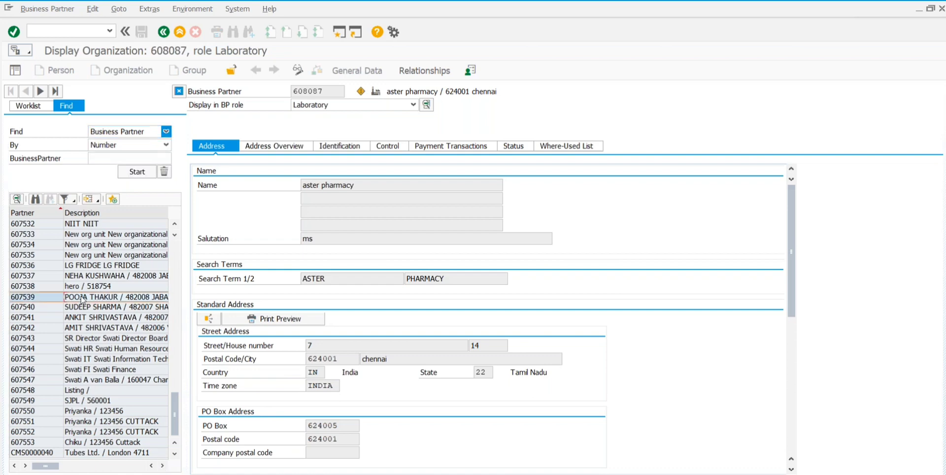
{"action": "scroll", "coordinate": [83, 299], "scroll_direction": "right", "scroll_amount": 1}
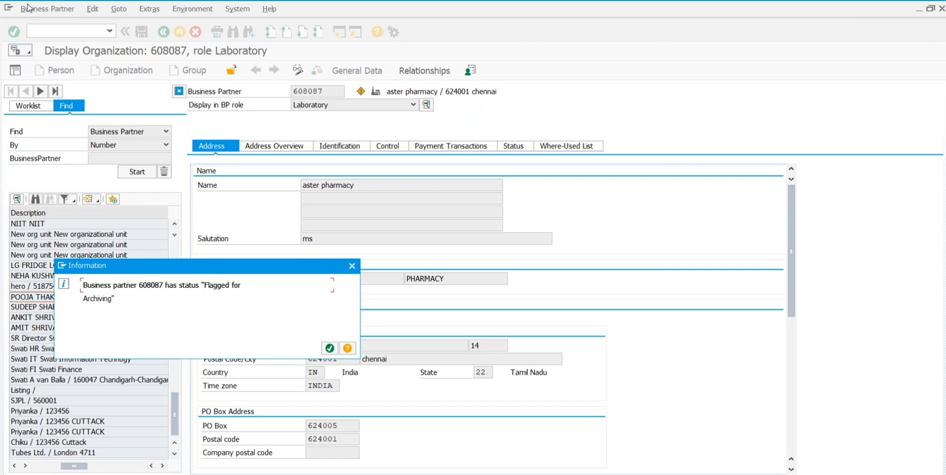
Step: Dismiss the notice, run /nehsbp42, and acknowledge the archiving notice to edit 608087
{"action": "left_click", "coordinate": [352, 267]}
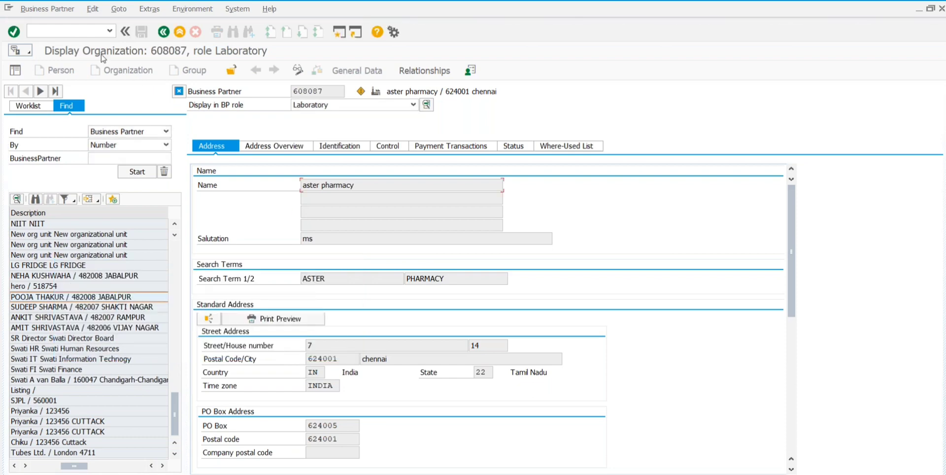
{"action": "type", "text": "/nehsbp42"}
{"action": "key", "text": "Return"}
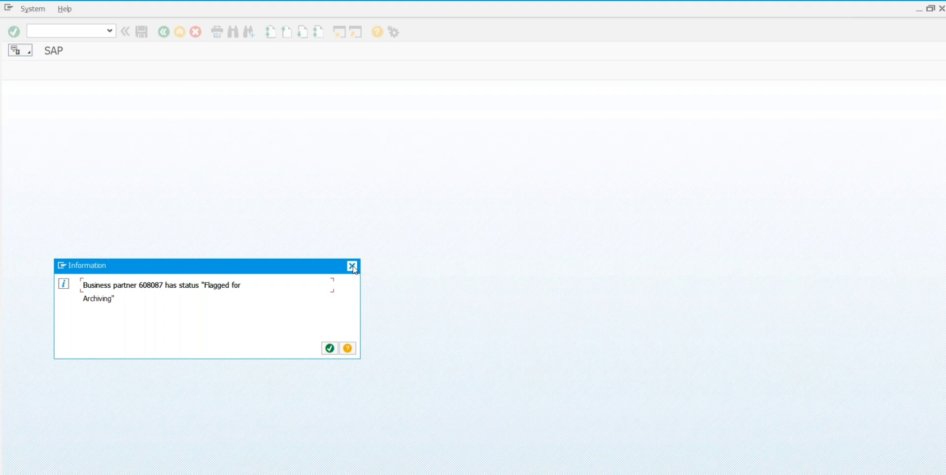
{"action": "left_click", "coordinate": [352, 266]}
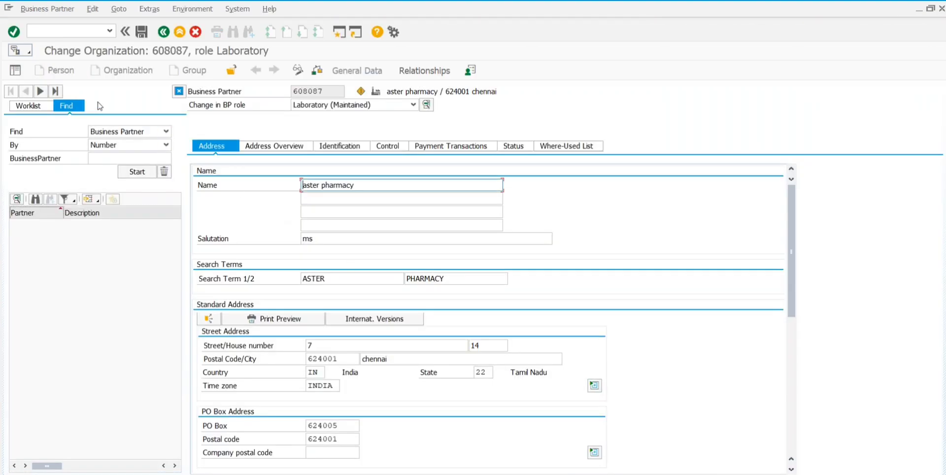
Step: Restart the business partner transaction with /nehsb, again flagging 608087 for archiving
{"action": "left_click", "coordinate": [49, 32]}
{"action": "type", "text": "/nehs"}
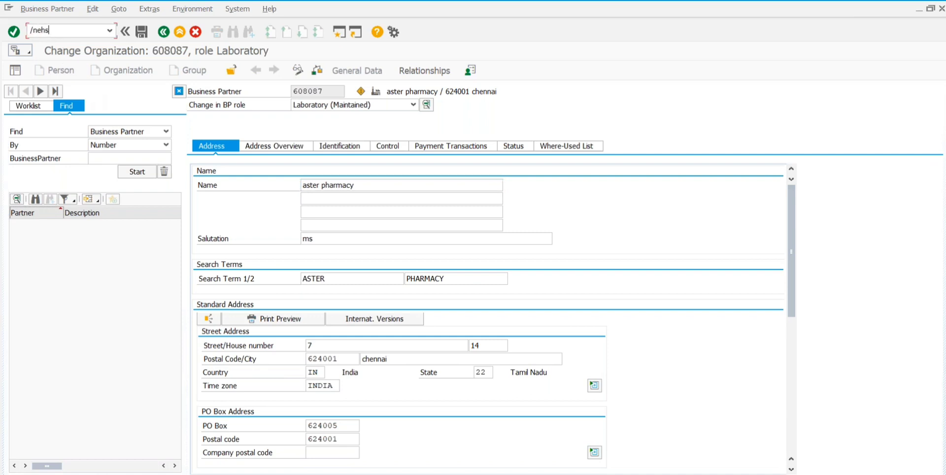
{"action": "type", "text": "bp42"}
{"action": "key", "text": "Return"}
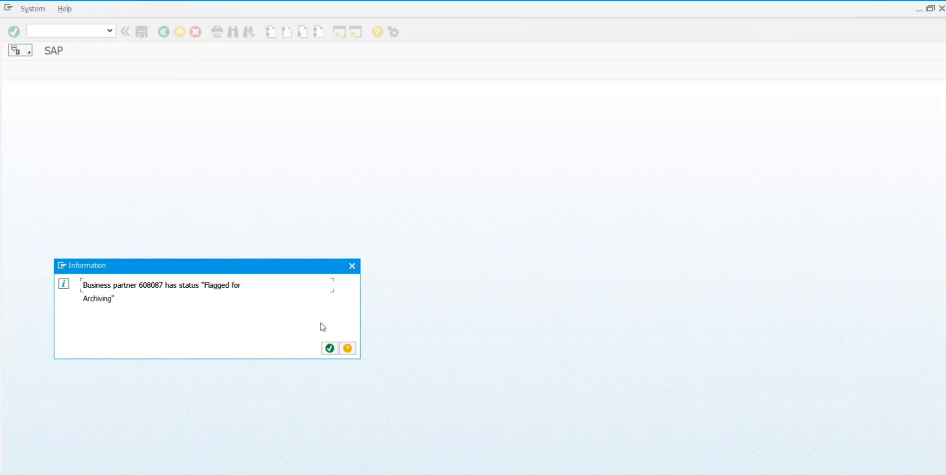
Step: Dismiss the archiving notice to return to organization 608087 in the Laboratory role
{"action": "left_click", "coordinate": [330, 350]}
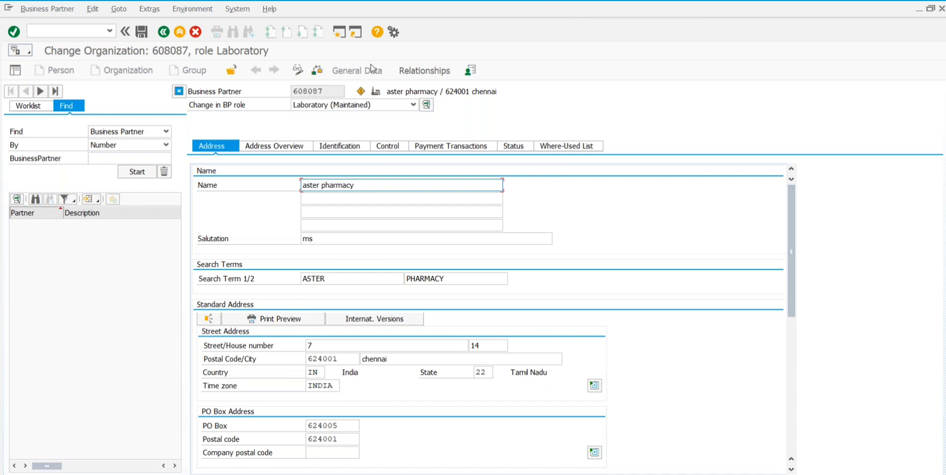
Step: Run transaction /nehsbp51 to open Create Organization in the External Company role
{"action": "left_click", "coordinate": [48, 27]}
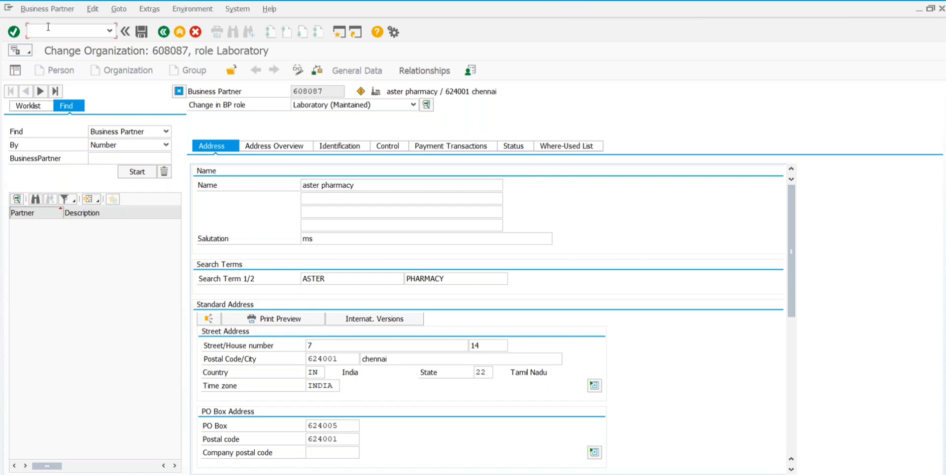
{"action": "type", "text": "/nehsbp51"}
{"action": "key", "text": "Return"}
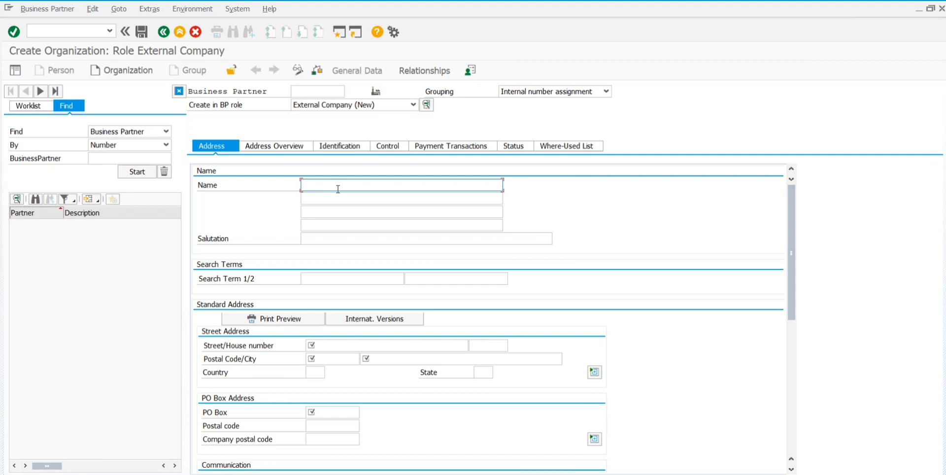
Step: Correct the mistyped entry and run /nehsbp3 to reach the Health Center role creation screen
{"action": "left_click", "coordinate": [47, 32]}
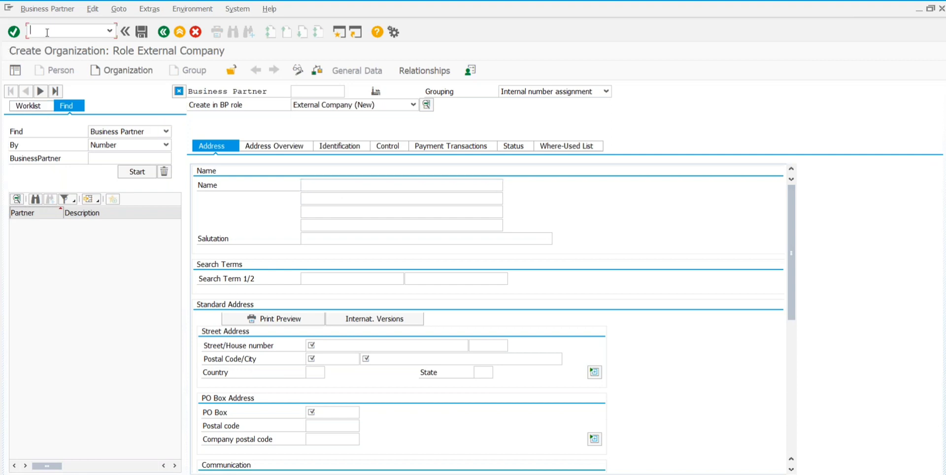
{"action": "type", "text": "ehs"}
{"action": "key", "text": "BackSpace"}
{"action": "key", "text": "BackSpace"}
{"action": "key", "text": "BackSpace"}
{"action": "type", "text": "/nehsbp3"}
{"action": "key", "text": "Return"}
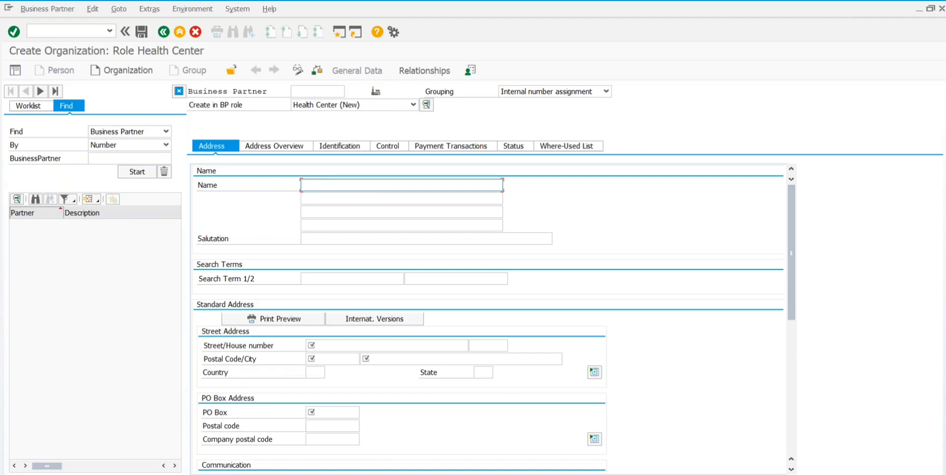
Step: Run transaction /nehsbp11 to open Create Person in the Physician role
{"action": "key", "text": "ctrl+slash"}
{"action": "type", "text": "/nehs"}
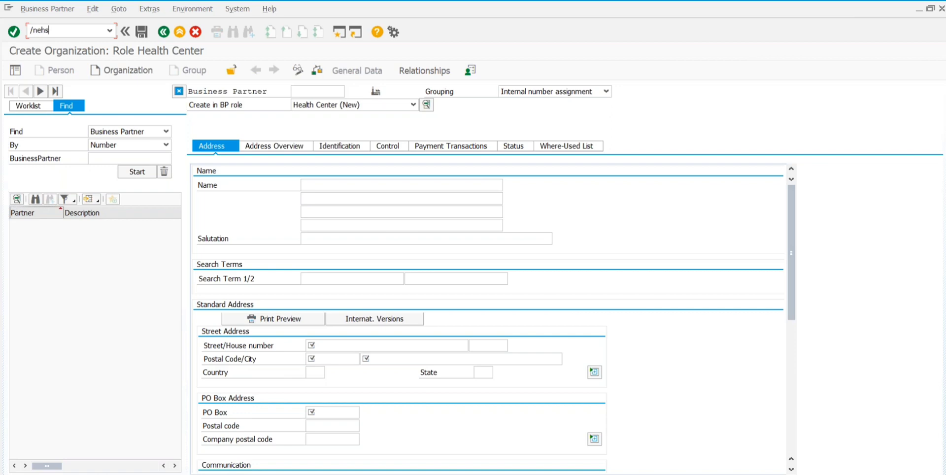
{"action": "type", "text": "bp11"}
{"action": "key", "text": "Return"}
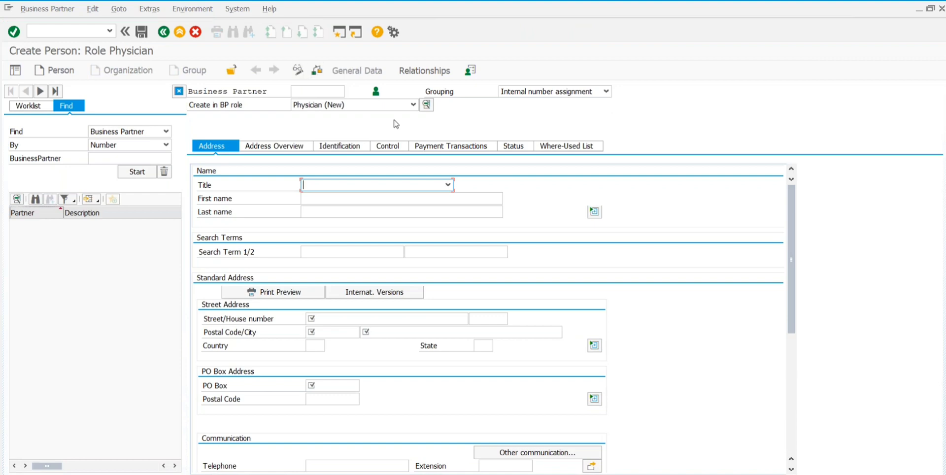
Step: Show the physician's Identification tab with Sex Unknown and External BP Number
{"action": "left_click", "coordinate": [345, 147]}
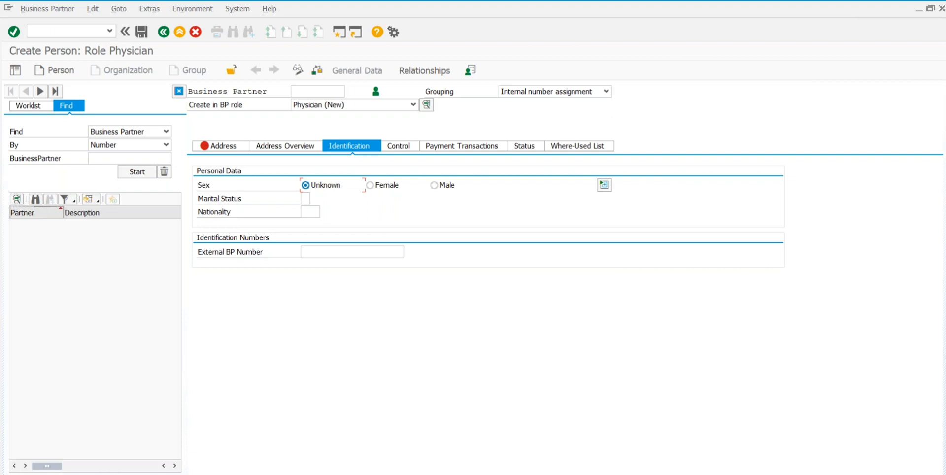
Step: Run /nehscber to list consultation types 0001–0013 and 15 orthopedics
{"action": "left_click", "coordinate": [67, 31]}
{"action": "type", "text": "ehs"}
{"action": "key", "text": "BackSpace"}
{"action": "key", "text": "BackSpace"}
{"action": "key", "text": "BackSpace"}
{"action": "type", "text": "/nehscber"}
{"action": "key", "text": "Return"}
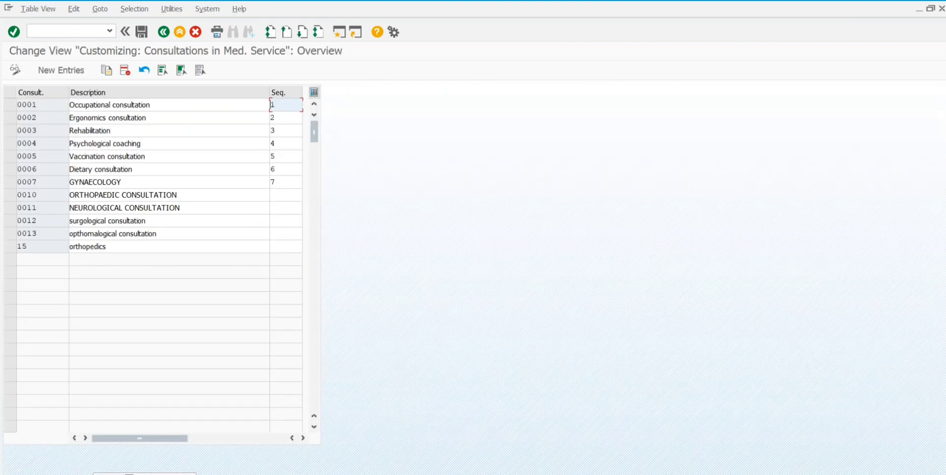
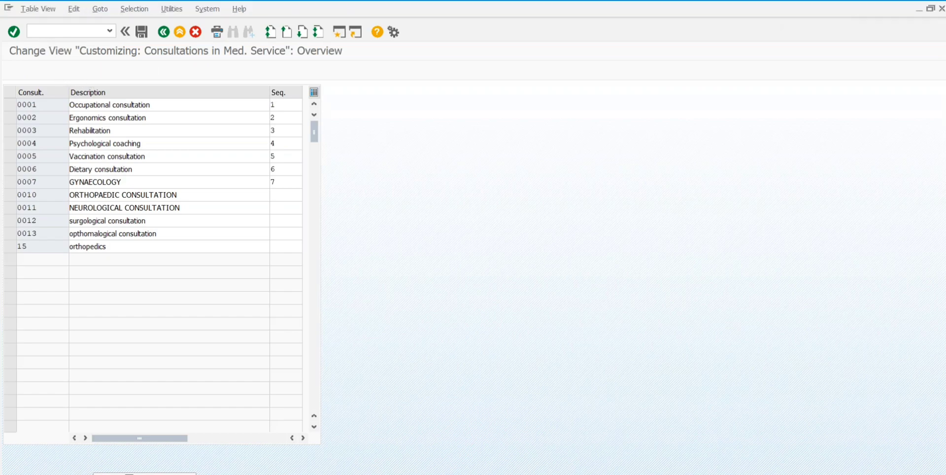
Step: Create a new consultation entry 0014 described as 'pediatric consultation'
{"action": "left_click", "coordinate": [57, 73]}
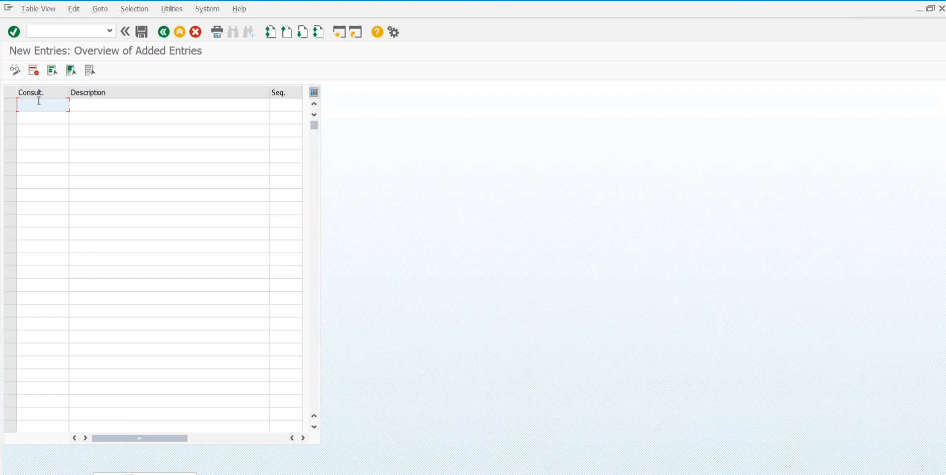
{"action": "type", "text": "0014"}
{"action": "left_click", "coordinate": [96, 108]}
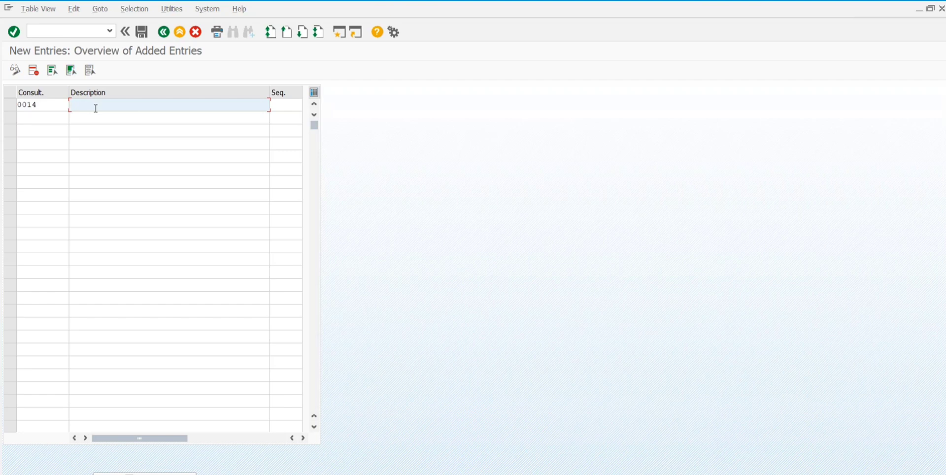
{"action": "type", "text": "pe"}
{"action": "key", "text": "BackSpace"}
{"action": "type", "text": "e"}
{"action": "type", "text": "de"}
{"action": "type", "text": "i"}
{"action": "key", "text": "BackSpace"}
{"action": "key", "text": "BackSpace"}
{"action": "type", "text": "i"}
{"action": "type", "text": "a"}
{"action": "type", "text": "t"}
{"action": "type", "text": "ric c"}
{"action": "type", "text": "ons"}
{"action": "type", "text": "ul"}
{"action": "type", "text": "tatu"}
{"action": "key", "text": "BackSpace"}
{"action": "type", "text": "ion"}
Step: Give entry 0014 sequence 01 and confirm the row
{"action": "left_click", "coordinate": [285, 107]}
{"action": "type", "text": "01"}
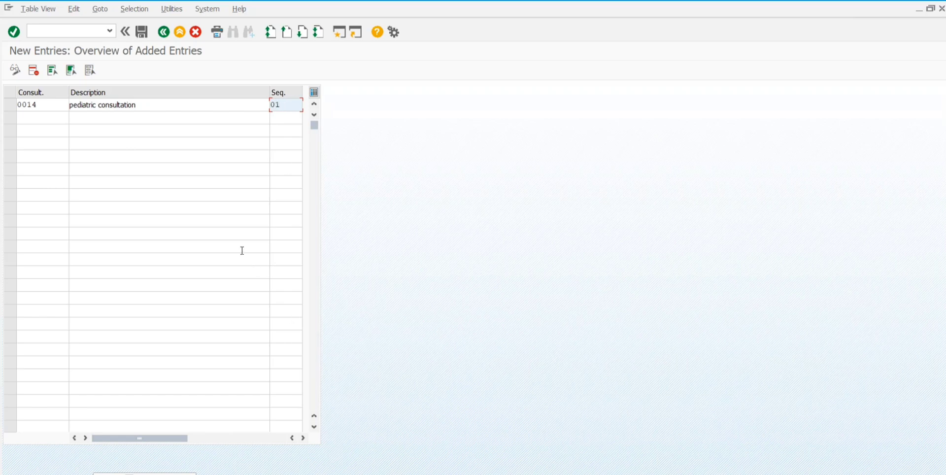
{"action": "key", "text": "Return"}
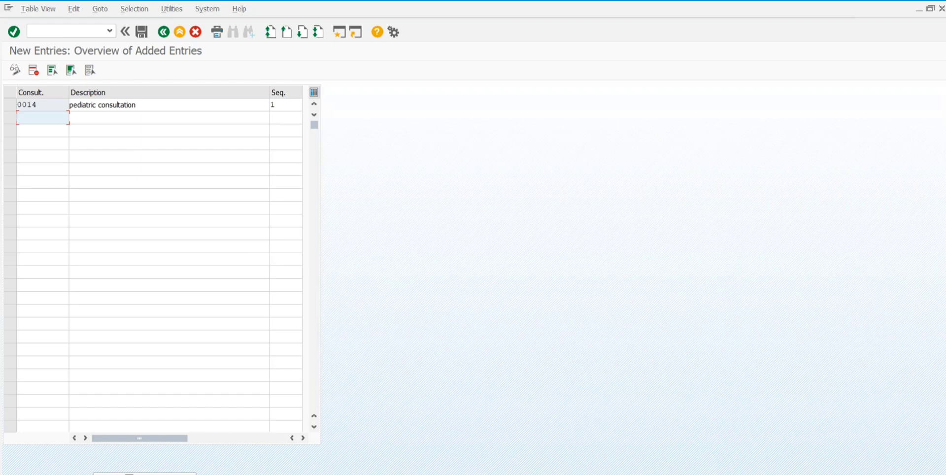
Step: Save entry 0014 under the proposed customizing request and return to the consultations list
{"action": "left_click", "coordinate": [141, 33]}
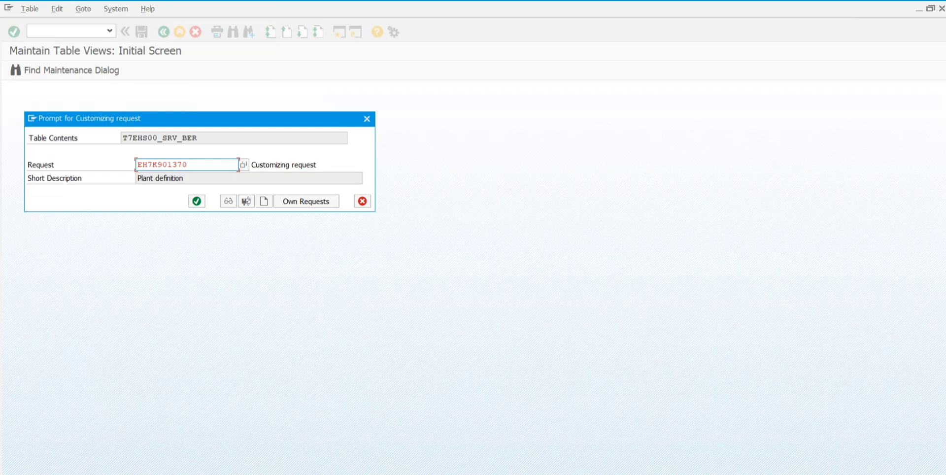
{"action": "left_click", "coordinate": [196, 201]}
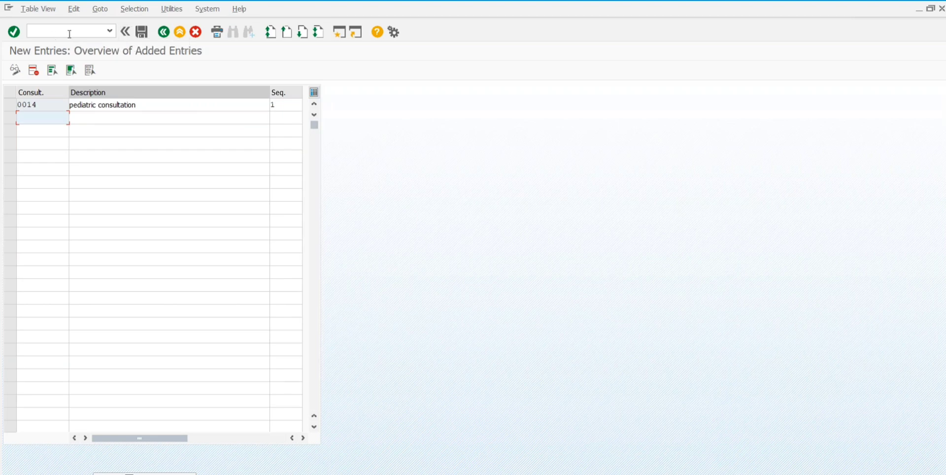
{"action": "left_click", "coordinate": [163, 32]}
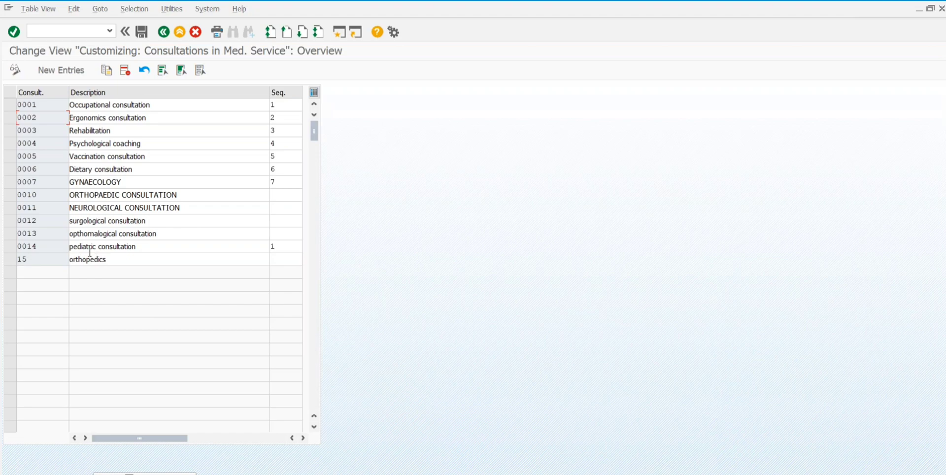
Step: Verify that row 0014 pediatric consultation shows sequence 1
{"action": "left_click", "coordinate": [283, 244]}
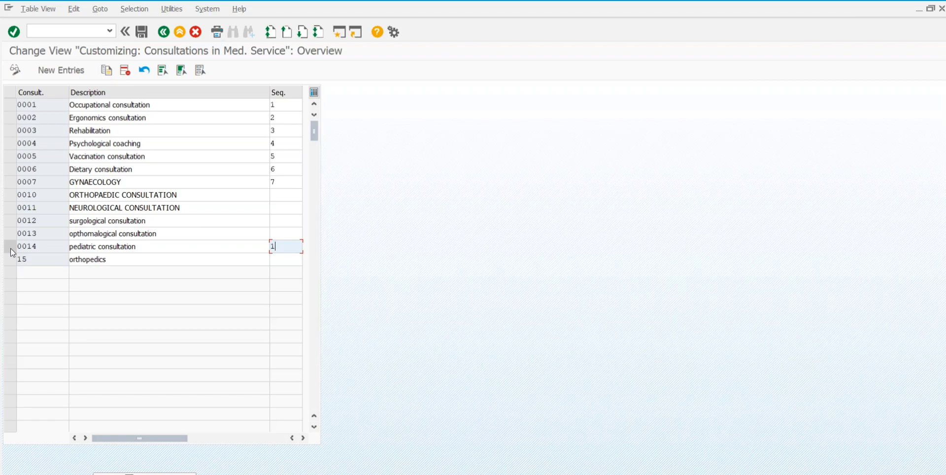
{"action": "left_click", "coordinate": [44, 31]}
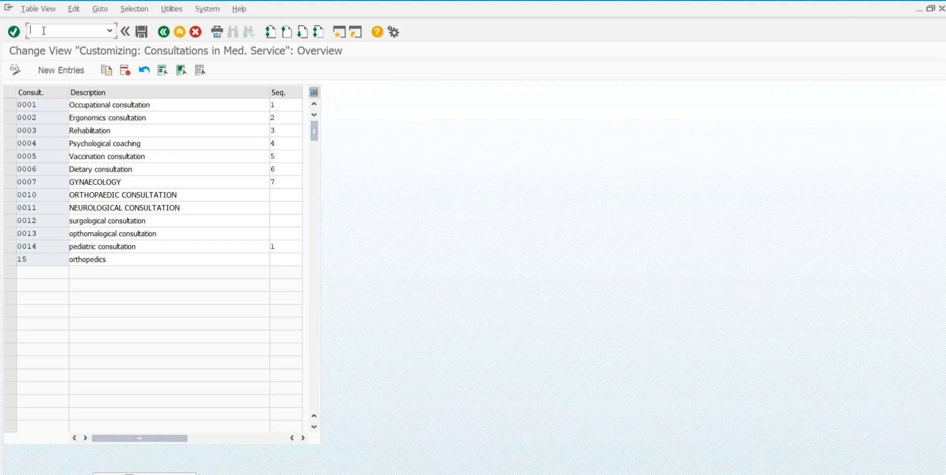
Step: Run transaction /nehscdct, fixing typos, to display the Diagnosis Types overview
{"action": "type", "text": "/nehscbdd"}
{"action": "left_click", "coordinate": [57, 31]}
{"action": "key", "text": "BackSpace"}
{"action": "type", "text": "d"}
{"action": "key", "text": "BackSpace"}
{"action": "type", "text": "t"}
{"action": "key", "text": "Return"}
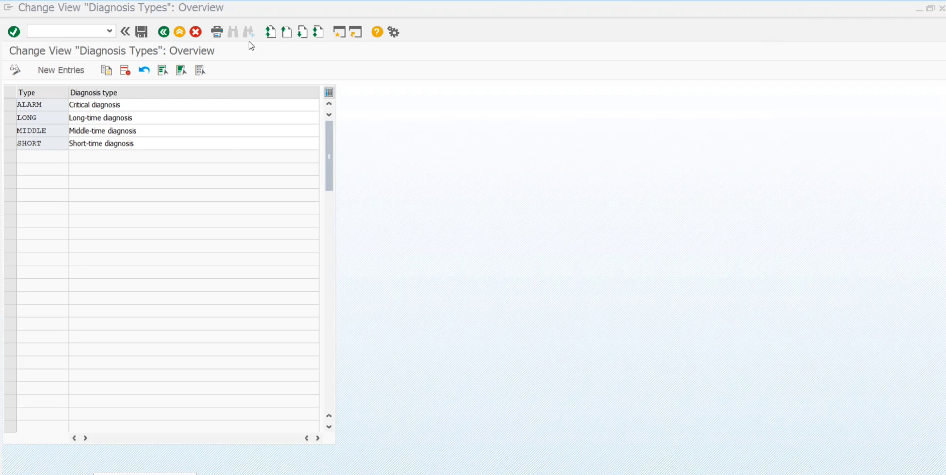
Step: Run /nehscmas to show the medical measure categories and select Chronic Measure
{"action": "left_click", "coordinate": [58, 33]}
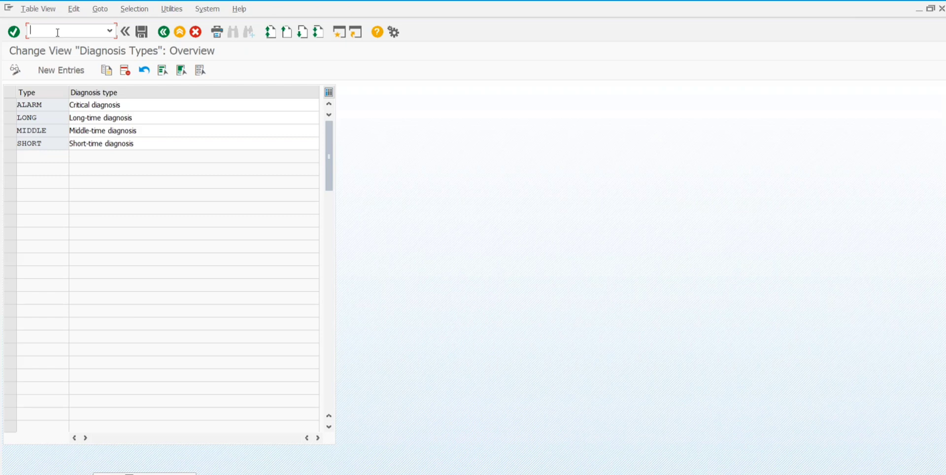
{"action": "type", "text": "/nehscmas"}
{"action": "key", "text": "Return"}
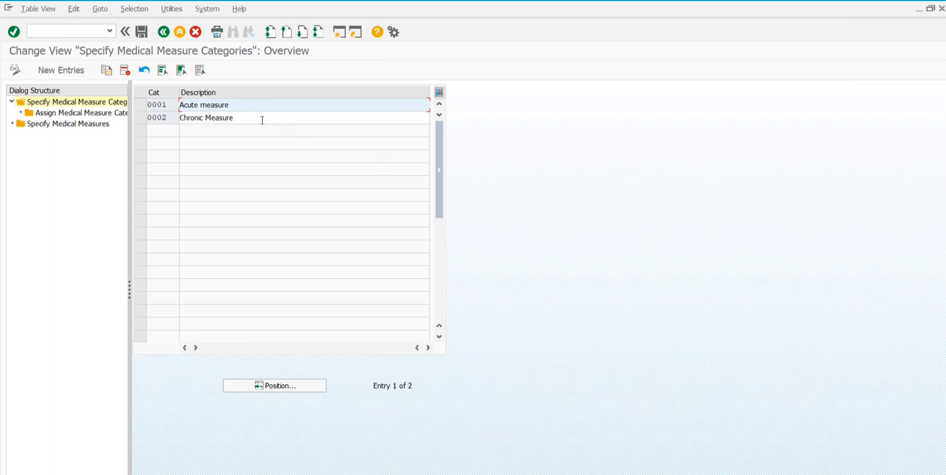
{"action": "left_click", "coordinate": [139, 118]}
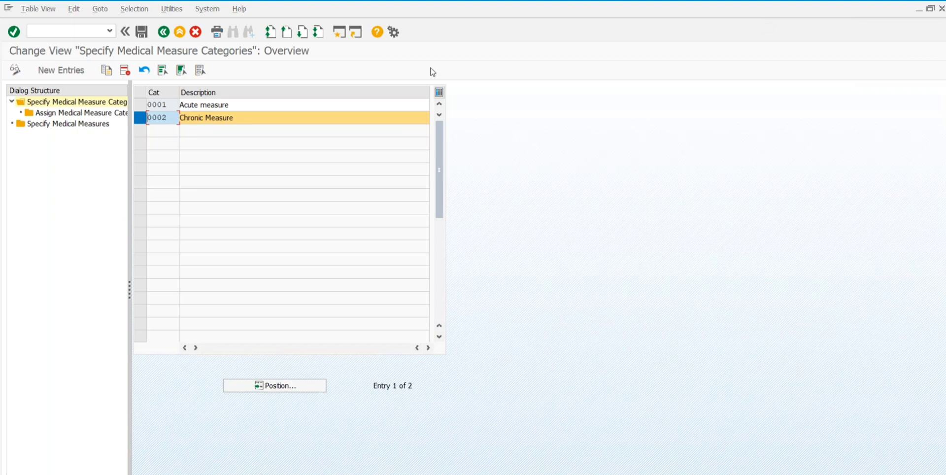
{"action": "left_click", "coordinate": [140, 105]}
{"action": "left_click", "coordinate": [140, 105]}
{"action": "left_click", "coordinate": [140, 105]}
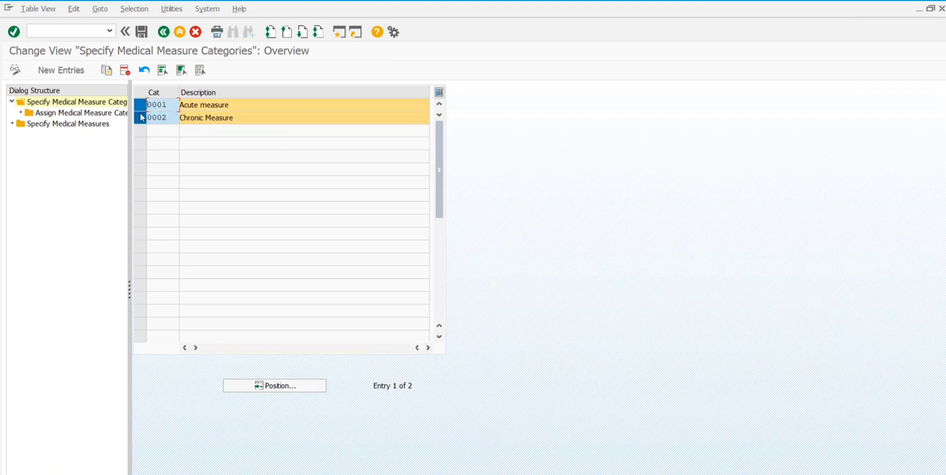
{"action": "left_click", "coordinate": [140, 116]}
{"action": "left_click", "coordinate": [140, 104]}
{"action": "left_click", "coordinate": [140, 104]}
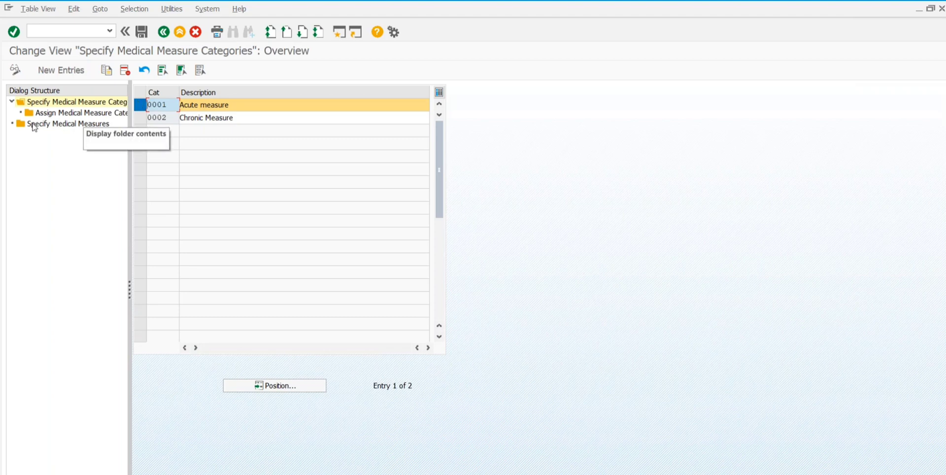
{"action": "left_click", "coordinate": [33, 126]}
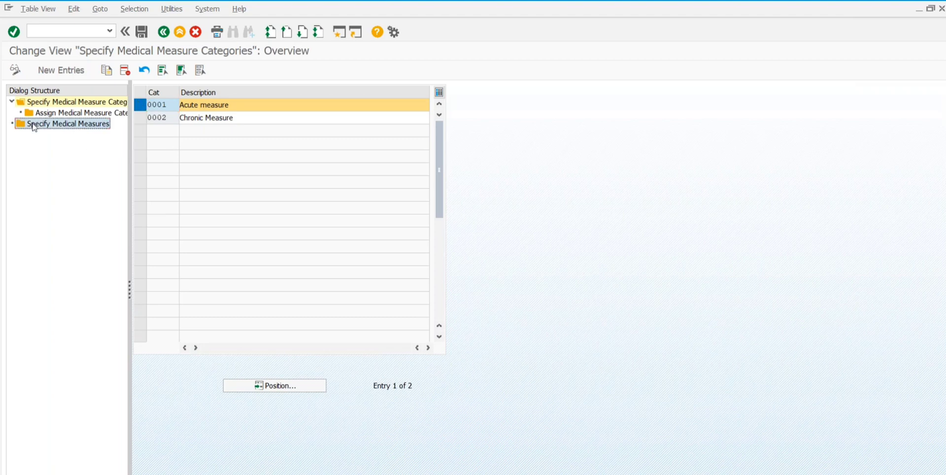
{"action": "double_click", "coordinate": [33, 125]}
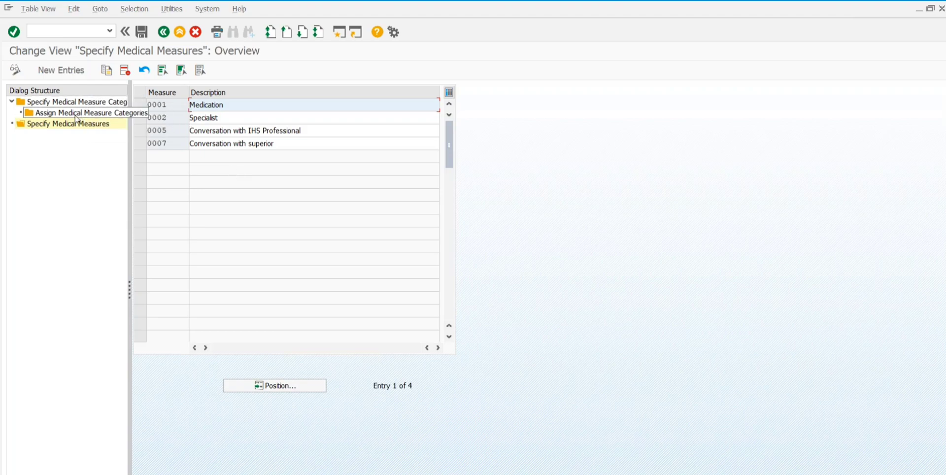
Step: Go back to the Specify Medical Measure Categories table via the Dialog Structure tree
{"action": "left_click", "coordinate": [60, 103]}
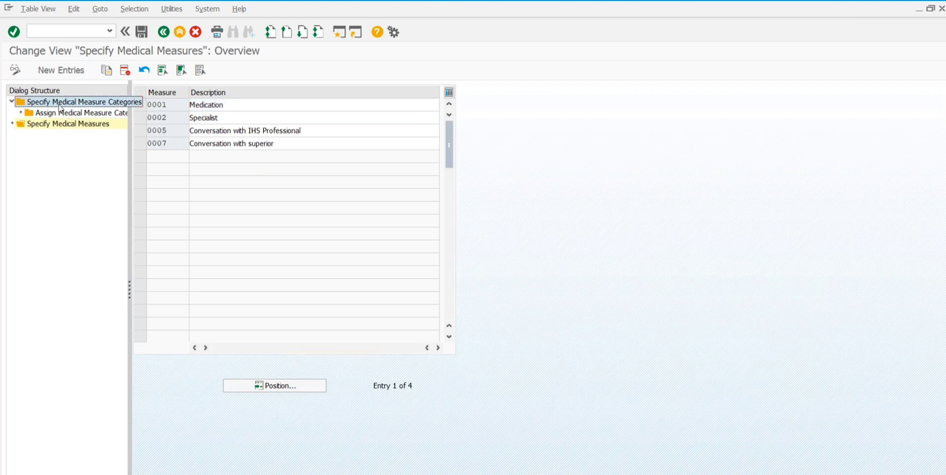
{"action": "double_click", "coordinate": [60, 103]}
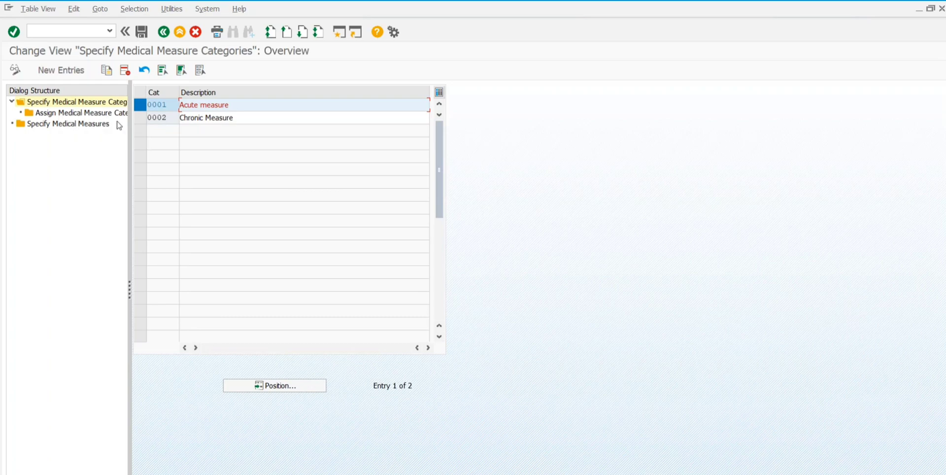
Step: Select category 0001 Acute measure and show its assigned medical measures
{"action": "left_click", "coordinate": [141, 105]}
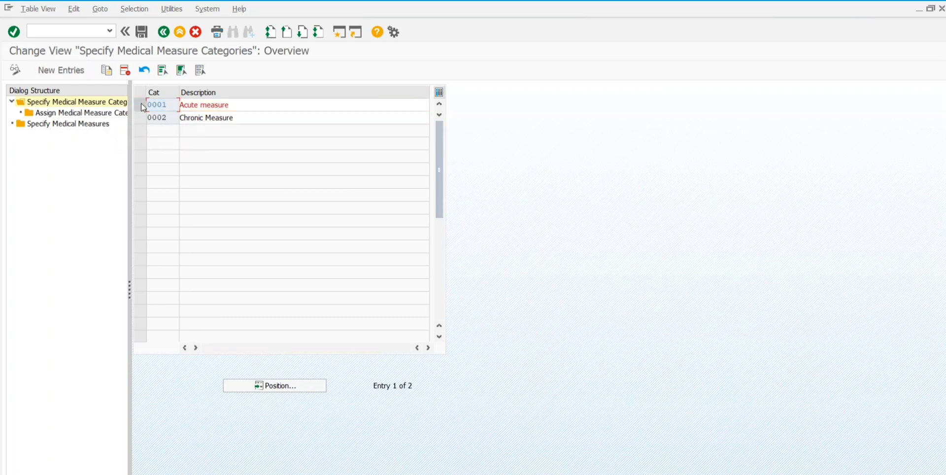
{"action": "left_click", "coordinate": [141, 105]}
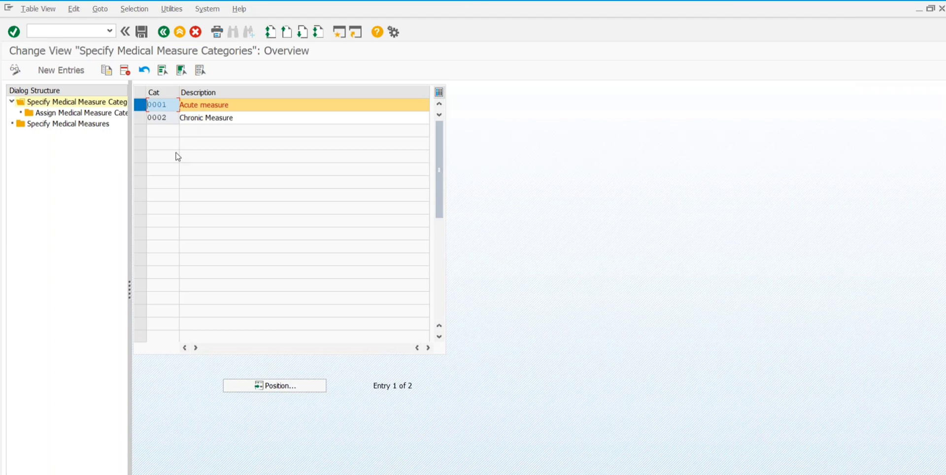
{"action": "double_click", "coordinate": [70, 115]}
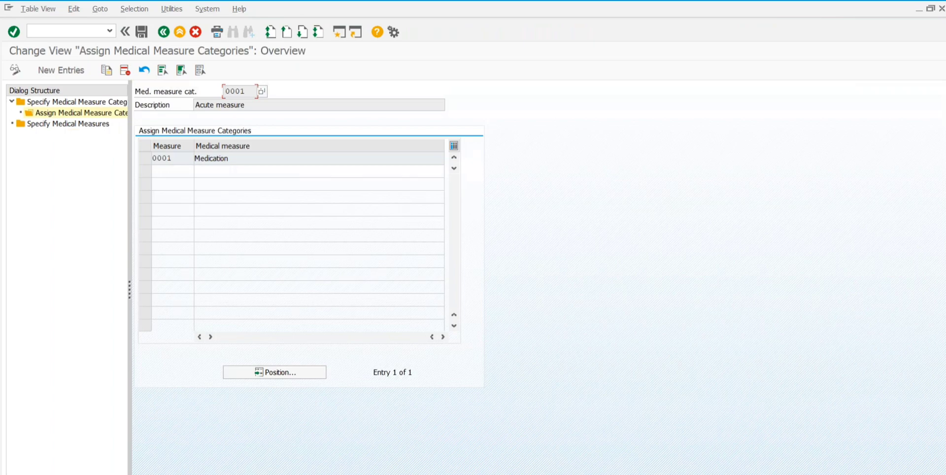
Step: Add measure 0005, Conversation with IHS Professional, as a new entry from the F4 list
{"action": "left_click", "coordinate": [61, 70]}
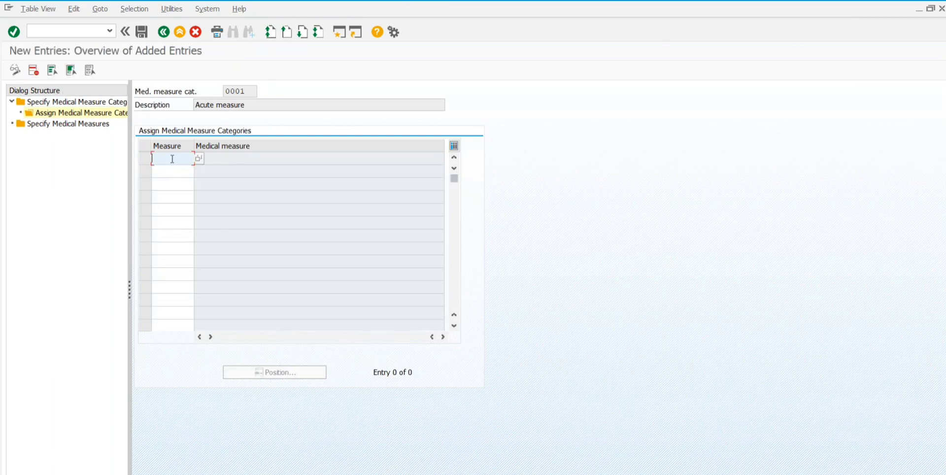
{"action": "type", "text": "0002"}
{"action": "key", "text": "BackSpace"}
{"action": "key", "text": "BackSpace"}
{"action": "key", "text": "BackSpace"}
{"action": "key", "text": "BackSpace"}
{"action": "left_click", "coordinate": [199, 159]}
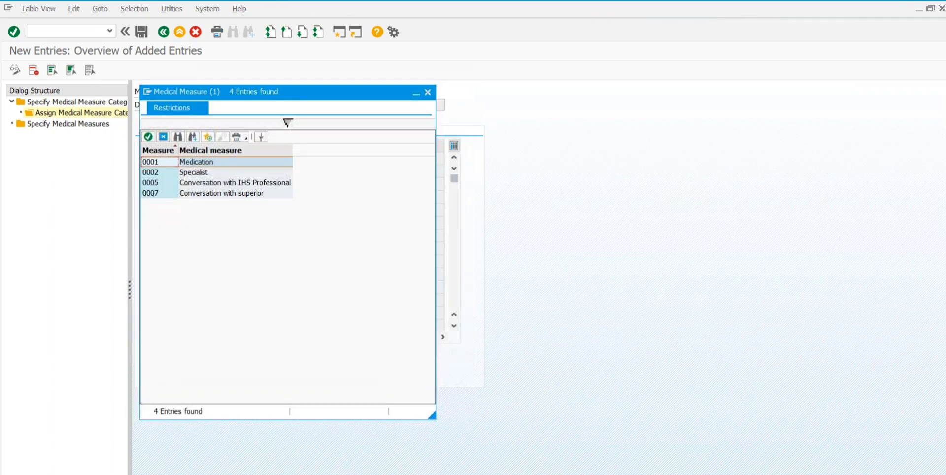
{"action": "left_click", "coordinate": [220, 183]}
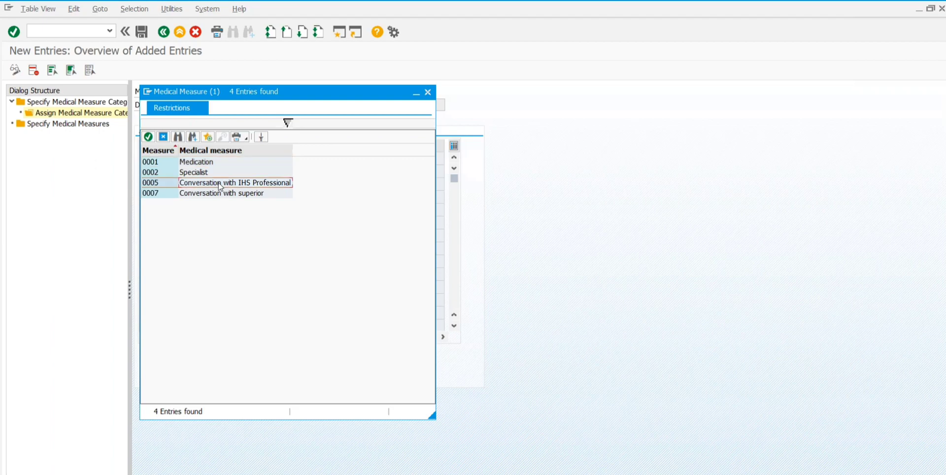
{"action": "double_click", "coordinate": [220, 183]}
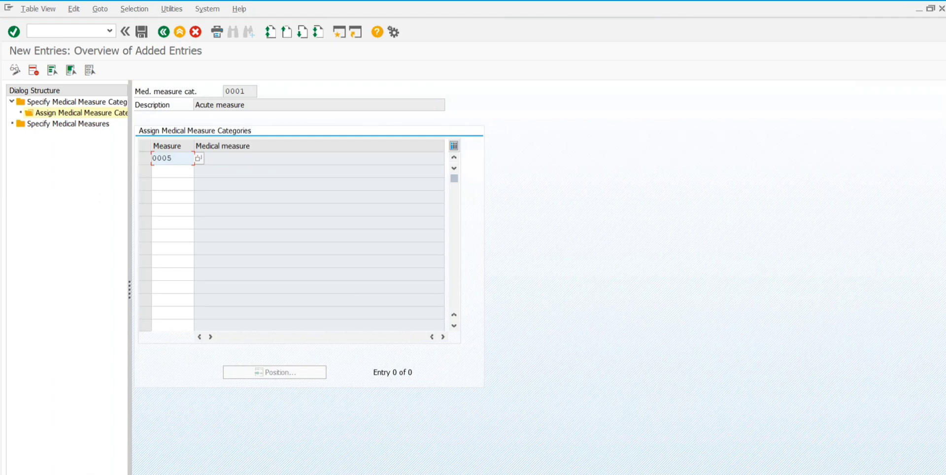
{"action": "key", "text": "Return"}
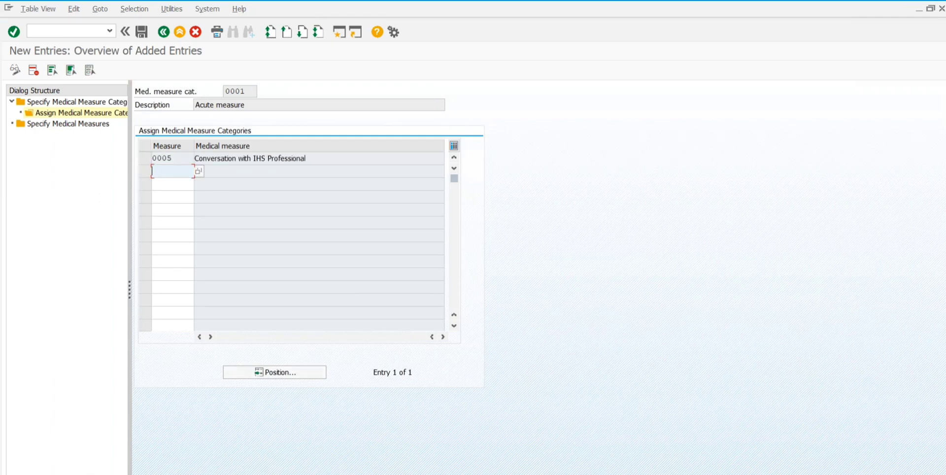
Step: Add measure 0007, Conversation with superior, and save the assignments
{"action": "left_click", "coordinate": [199, 172]}
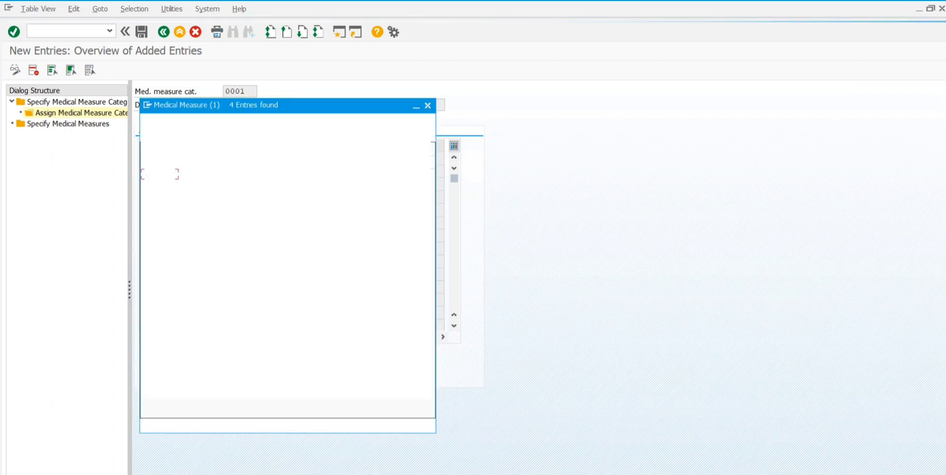
{"action": "double_click", "coordinate": [215, 206]}
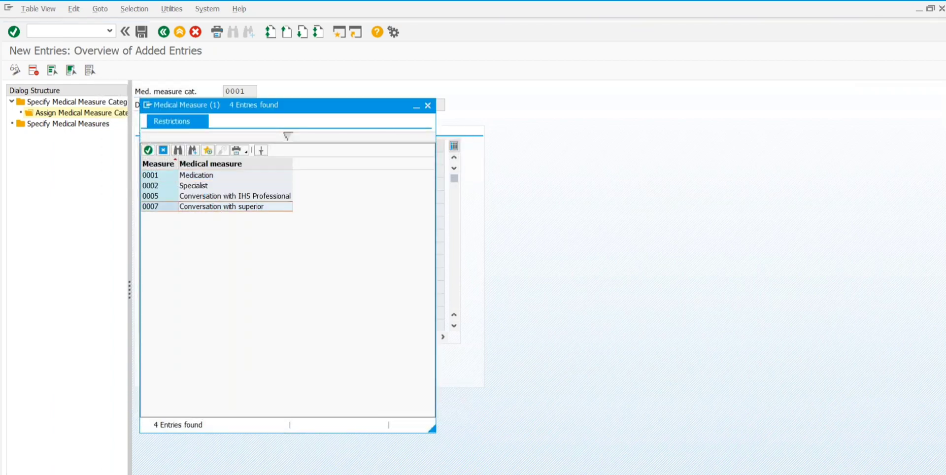
{"action": "key", "text": "Return"}
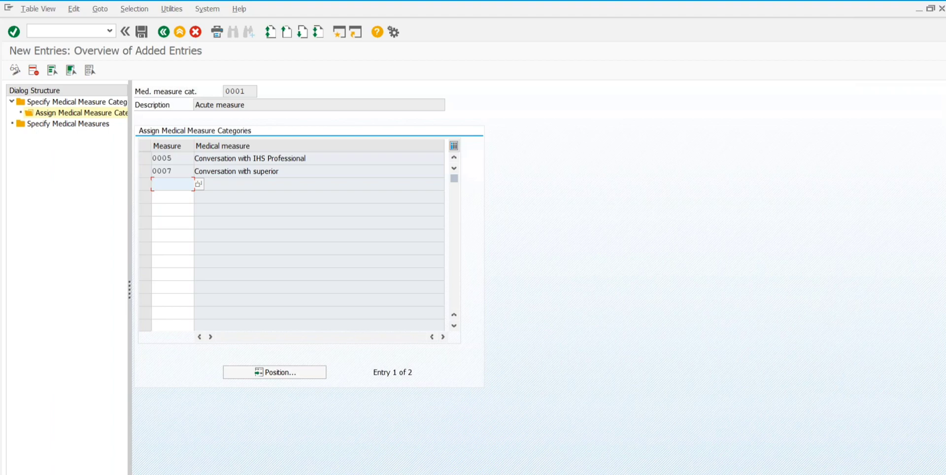
{"action": "left_click", "coordinate": [142, 33]}
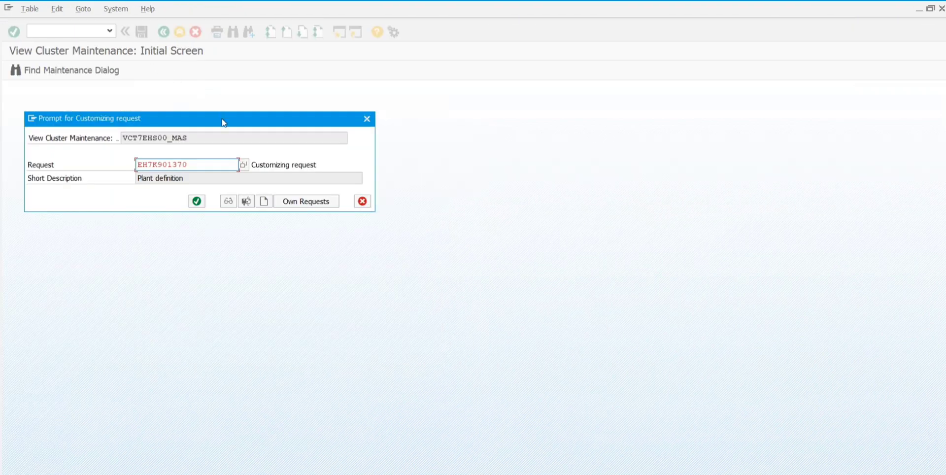
Step: Confirm the customizing request, then go back to the measure categories list
{"action": "left_click", "coordinate": [195, 203]}
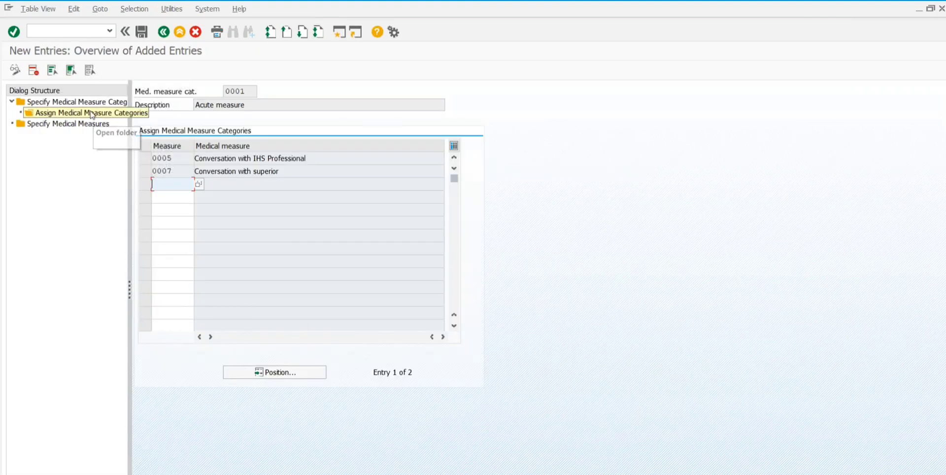
{"action": "left_click", "coordinate": [83, 105]}
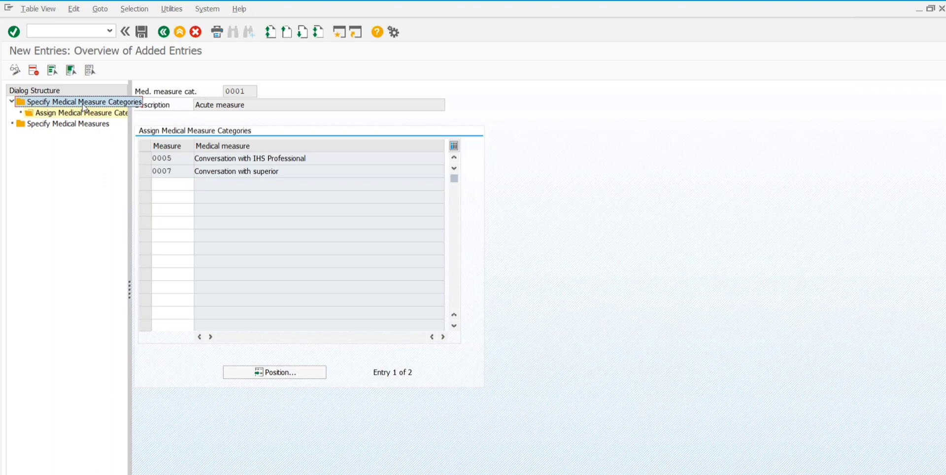
{"action": "left_click", "coordinate": [163, 33]}
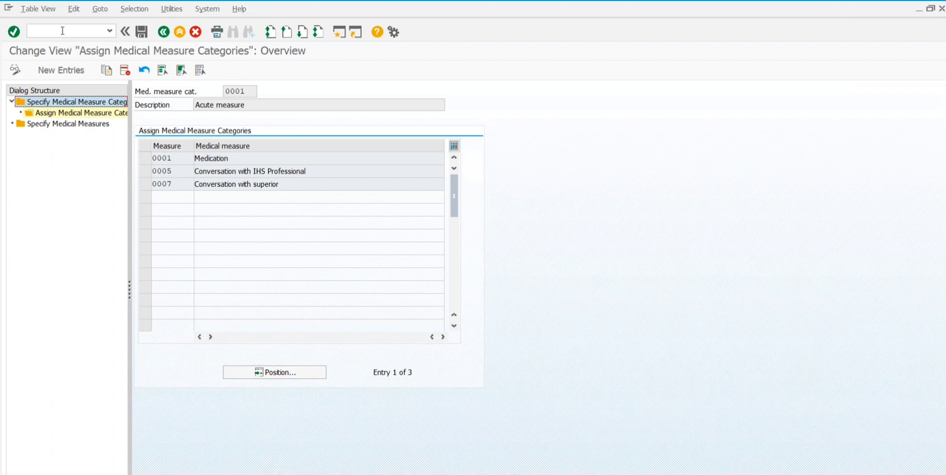
{"action": "left_click", "coordinate": [164, 31]}
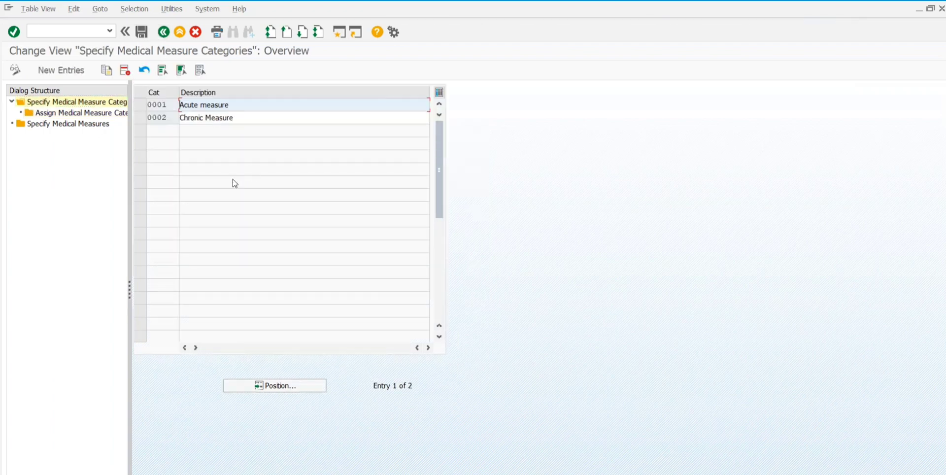
Step: For Chronic Measure, delete assigned measures 0005 and 0007, then start a new entry
{"action": "left_click", "coordinate": [140, 118]}
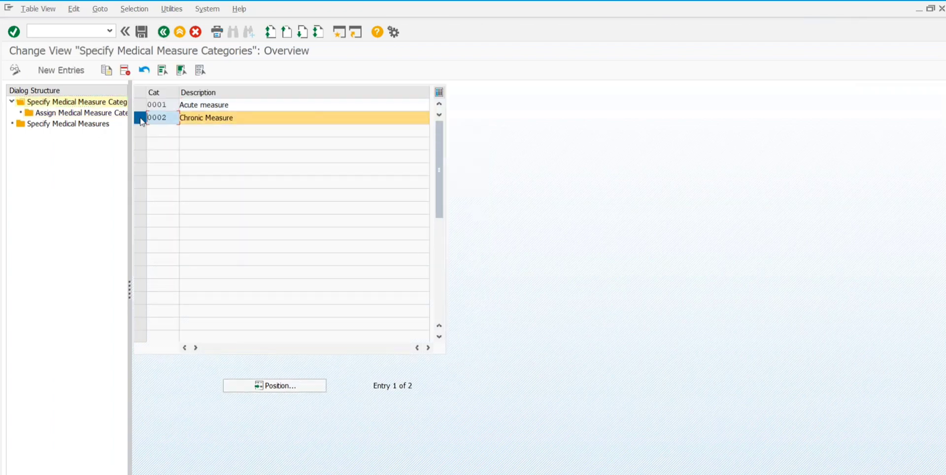
{"action": "double_click", "coordinate": [87, 113]}
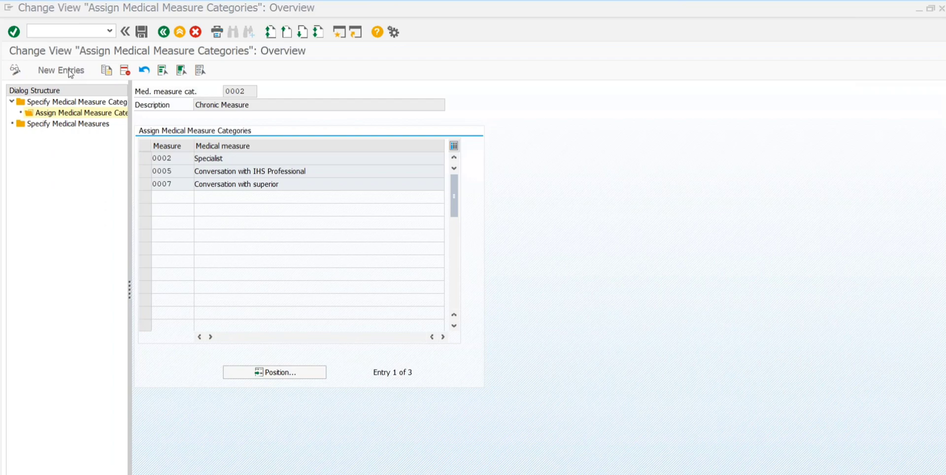
{"action": "left_click", "coordinate": [145, 173]}
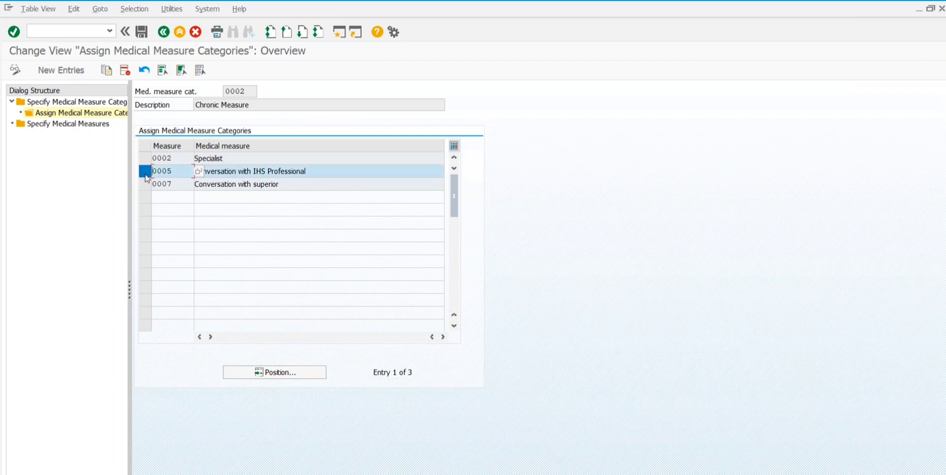
{"action": "left_click", "coordinate": [125, 71]}
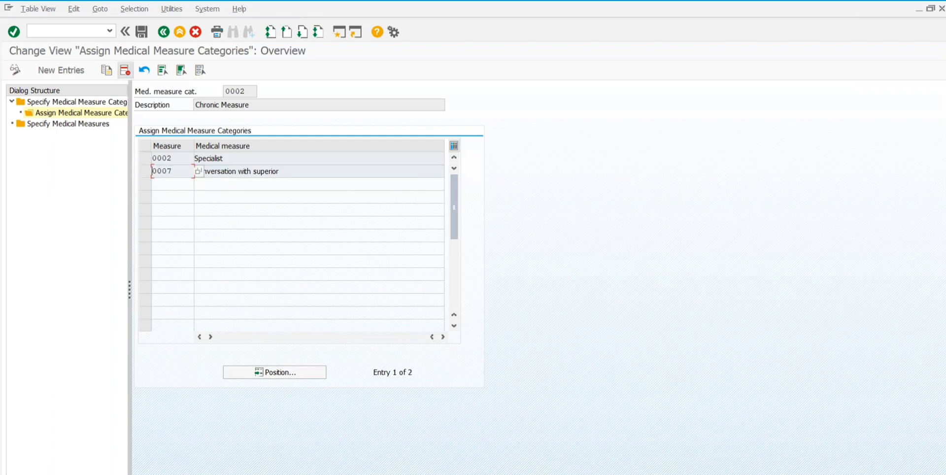
{"action": "left_click", "coordinate": [144, 171]}
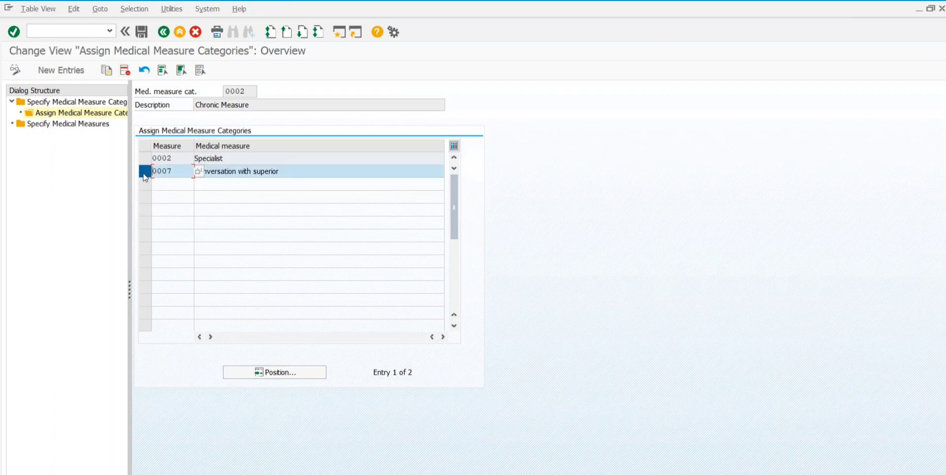
{"action": "left_click", "coordinate": [125, 71]}
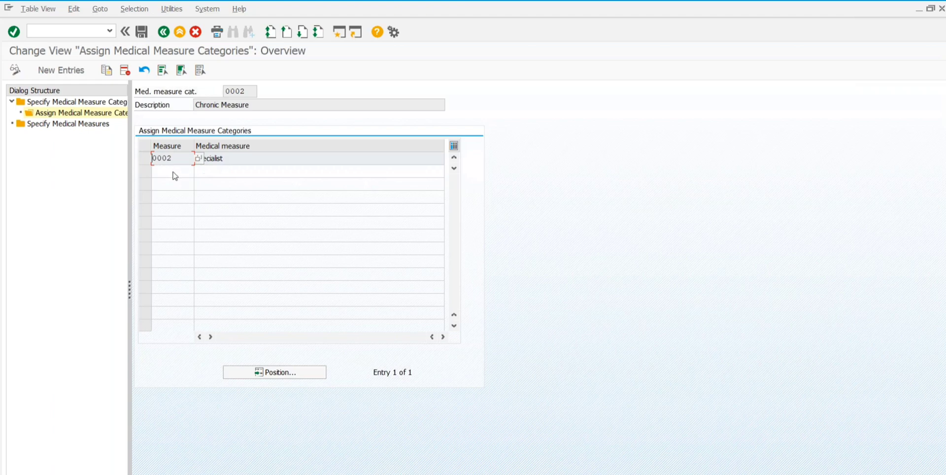
{"action": "left_click", "coordinate": [82, 72]}
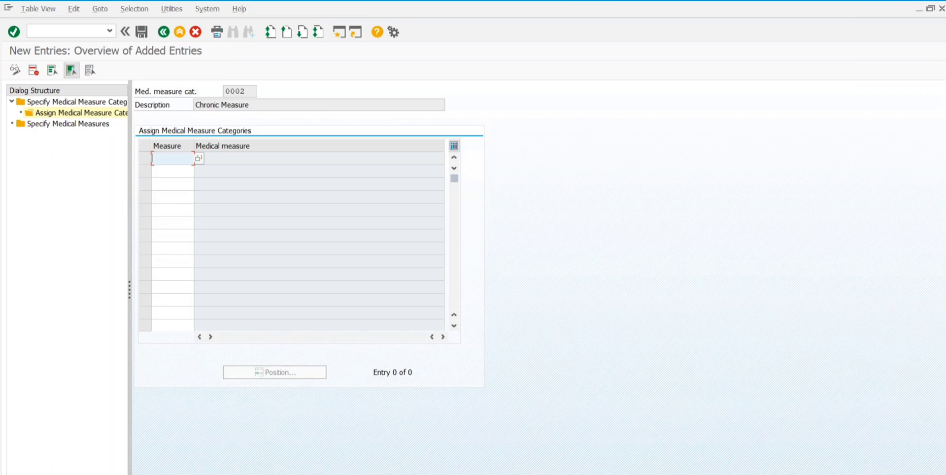
Step: Add measure 0001 Medication to the Chronic Measure category, save, and return to the overview
{"action": "left_click", "coordinate": [198, 158]}
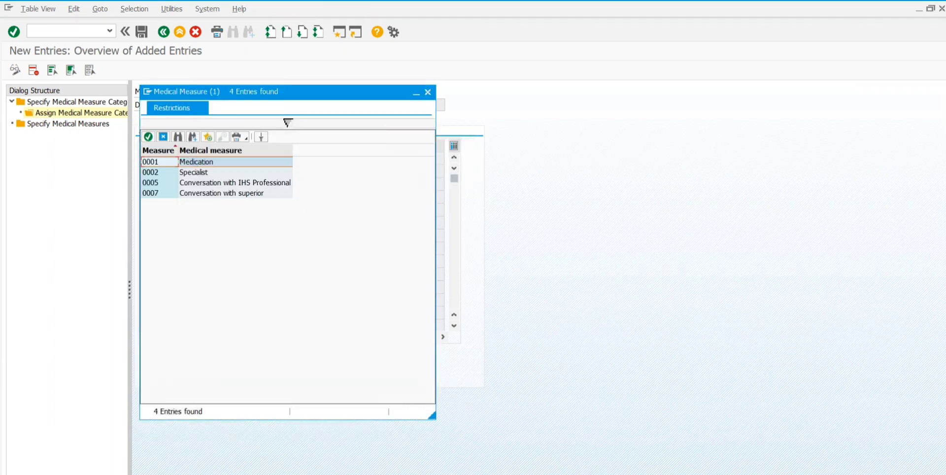
{"action": "double_click", "coordinate": [196, 162]}
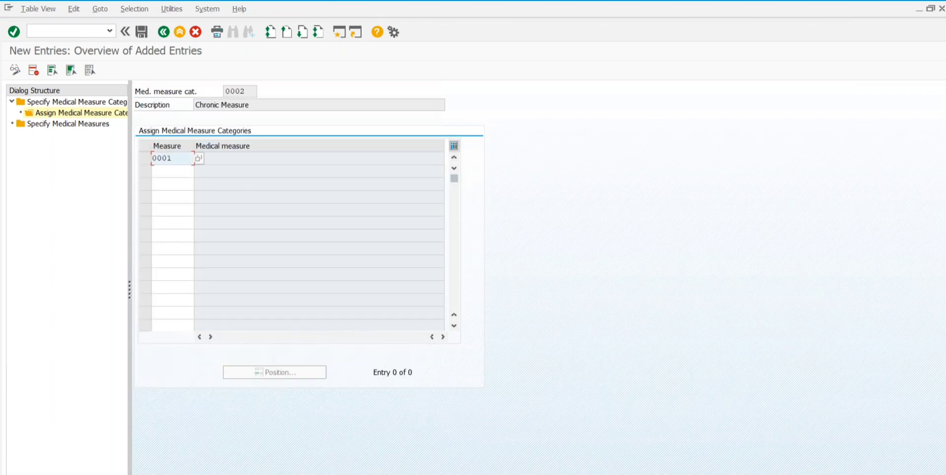
{"action": "key", "text": "Return"}
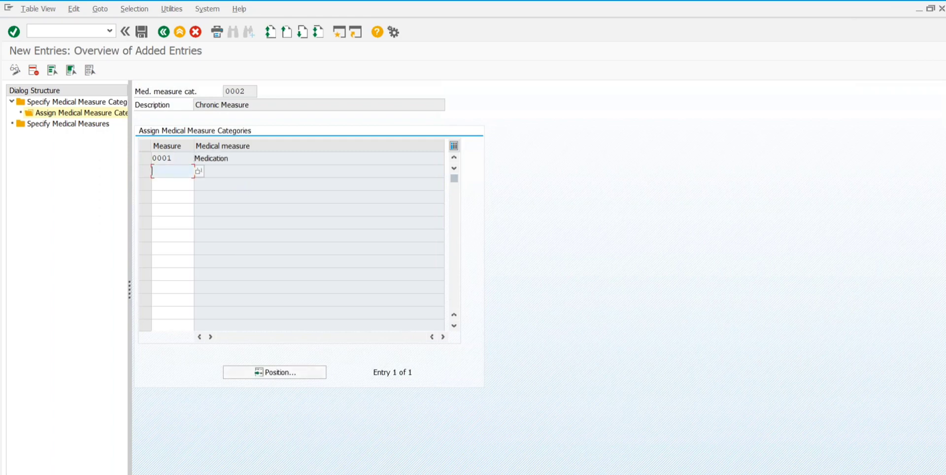
{"action": "left_click", "coordinate": [141, 33]}
{"action": "left_click", "coordinate": [164, 33]}
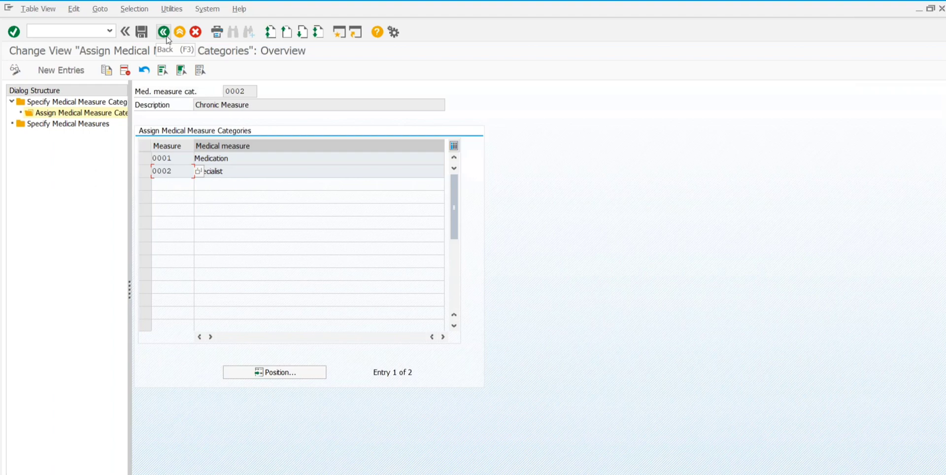
Step: Review category 0002's assigned measures, 0001 Medication and 0002 Specialist, in the assignment view
{"action": "left_click", "coordinate": [82, 30]}
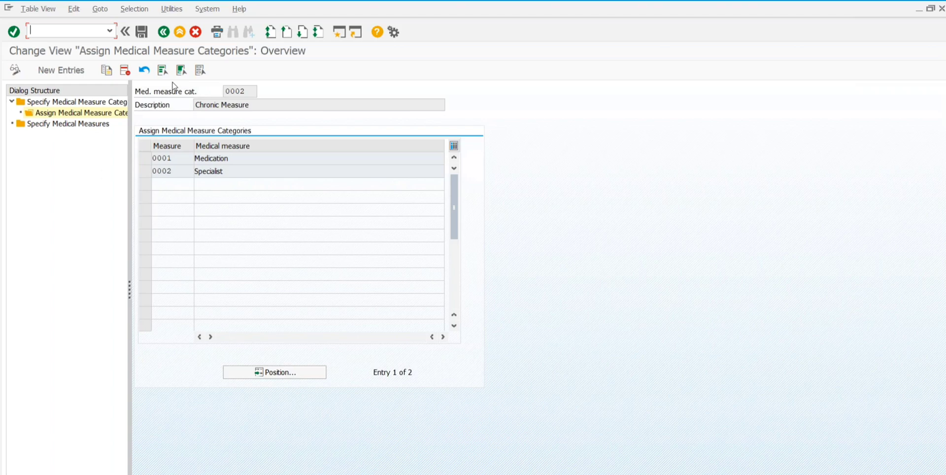
{"action": "left_click", "coordinate": [199, 171]}
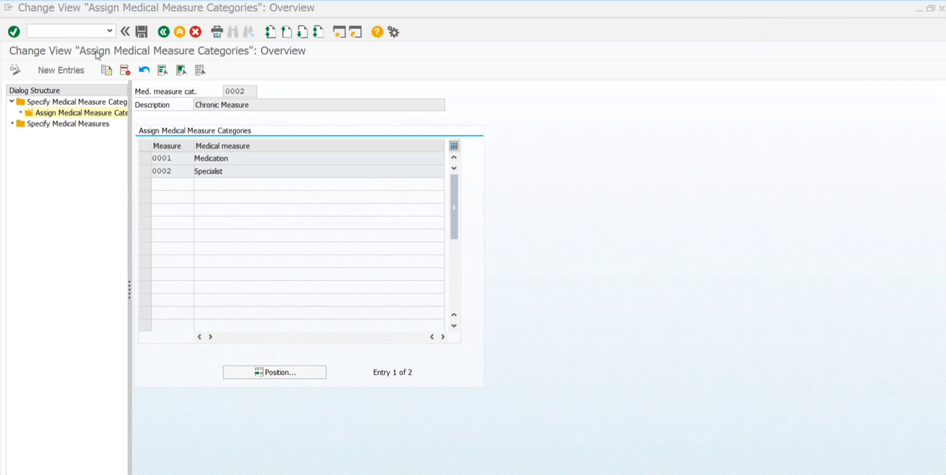
Step: Run transaction /nehsva02 to reach the Edit Vaccinations screen
{"action": "left_click", "coordinate": [82, 34]}
{"action": "type", "text": "/ne"}
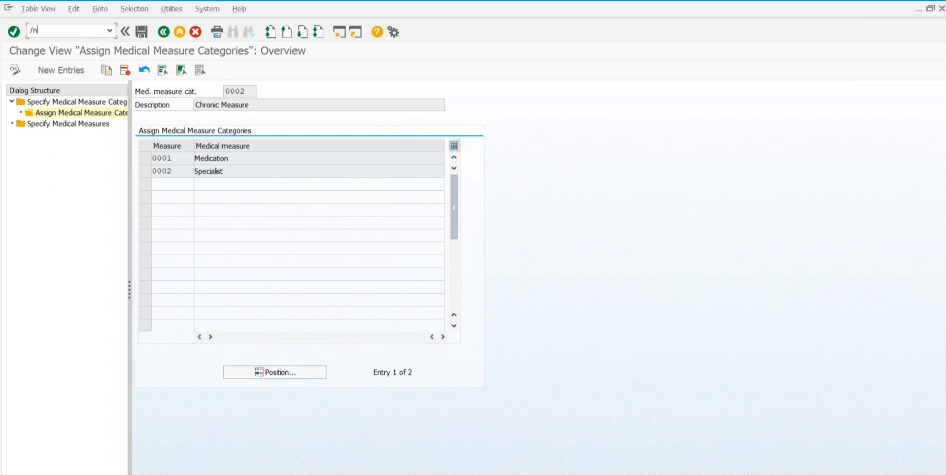
{"action": "type", "text": "hsva02"}
{"action": "key", "text": "Return"}
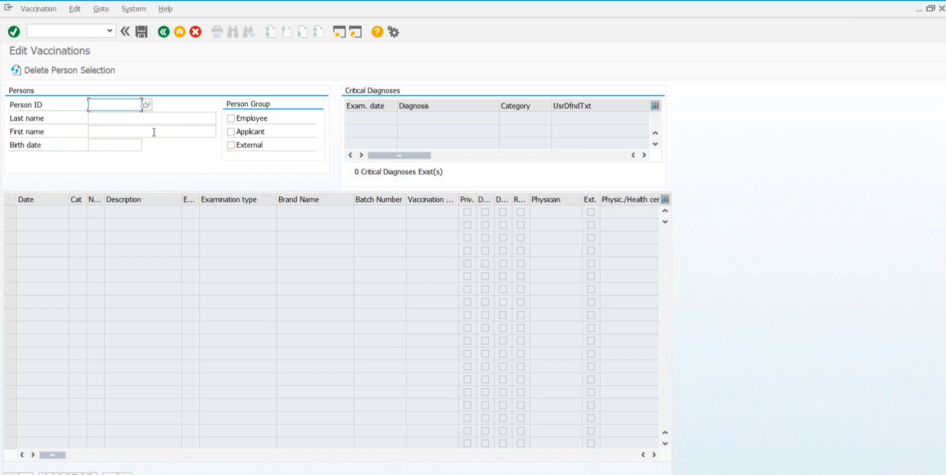
Step: Fill Person ID with the chosen employee from the Employee person group list
{"action": "left_click", "coordinate": [146, 106]}
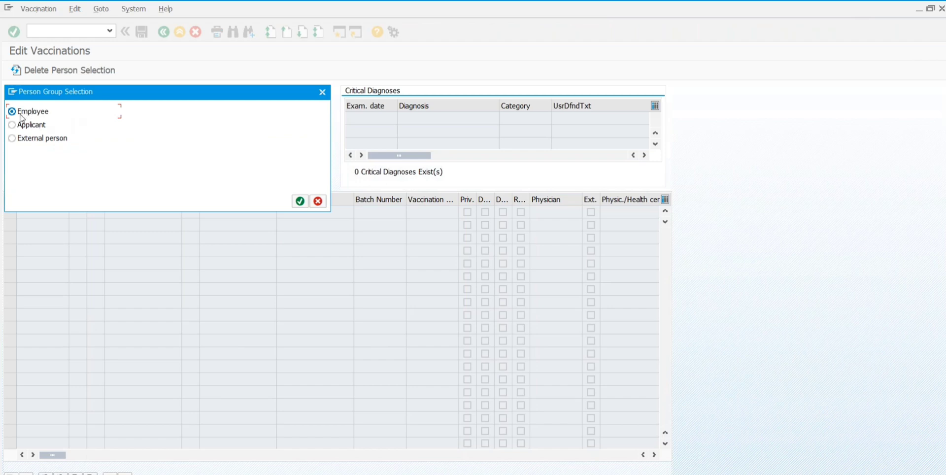
{"action": "left_click", "coordinate": [299, 201]}
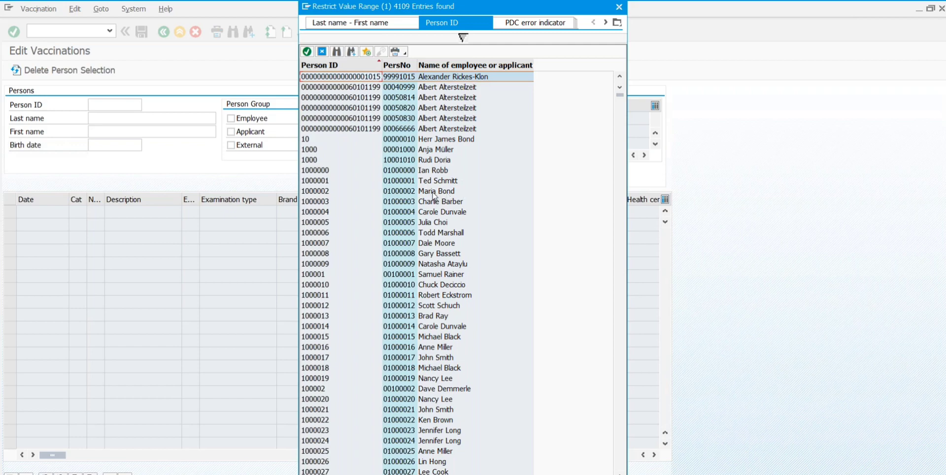
{"action": "left_click", "coordinate": [431, 171]}
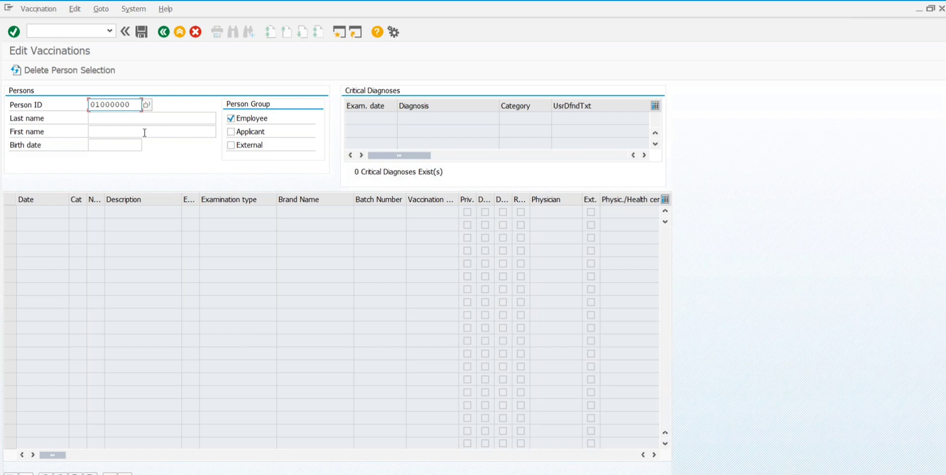
Step: Load the employee's name and birth date, then open the calendar for the first row's date
{"action": "left_click", "coordinate": [115, 118]}
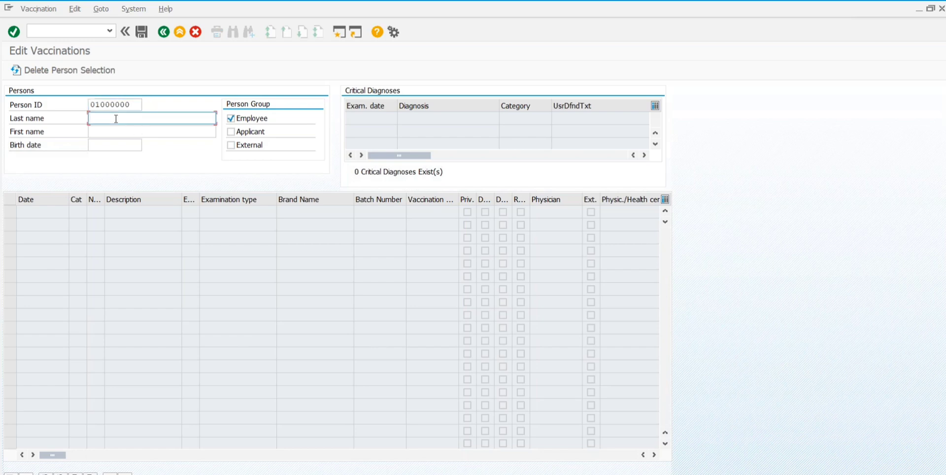
{"action": "left_click", "coordinate": [39, 212]}
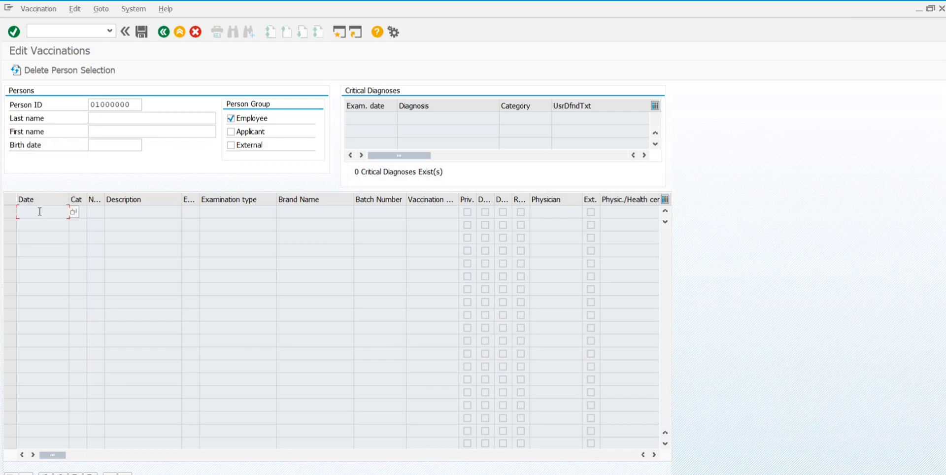
{"action": "key", "text": "Return"}
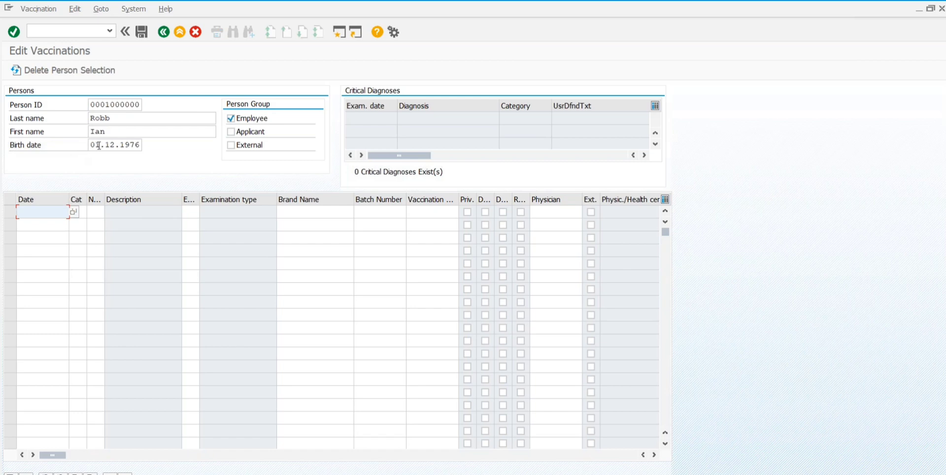
{"action": "left_click", "coordinate": [74, 211]}
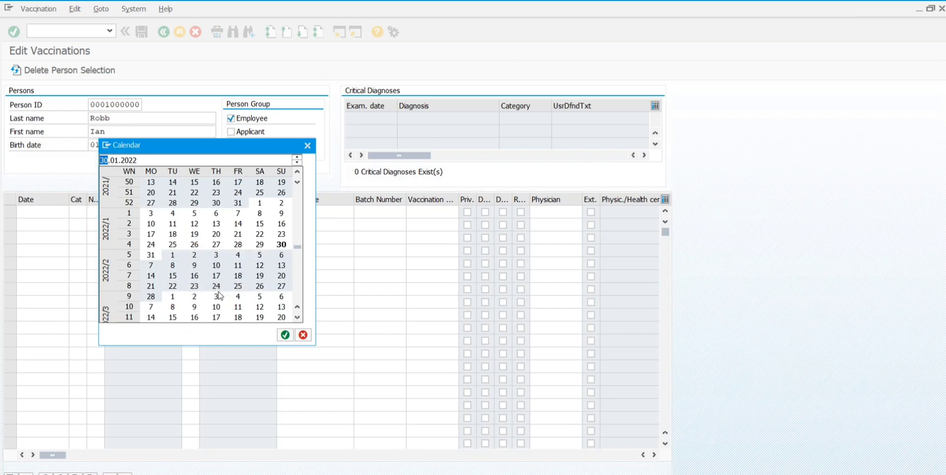
Step: Set the first vaccination row's date to 08.02.2022
{"action": "type", "text": "08"}
{"action": "key", "text": "Up"}
{"action": "left_click", "coordinate": [285, 335]}
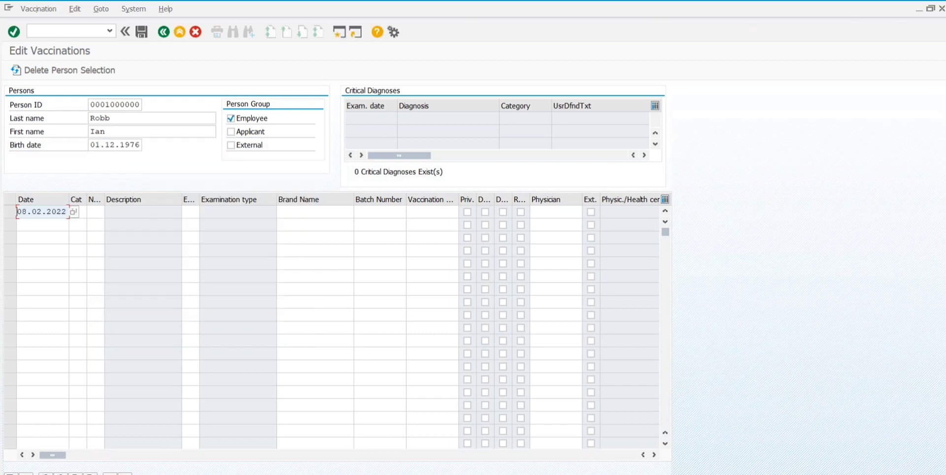
Step: Give the first row the protocol category 200 Vaccination
{"action": "left_click", "coordinate": [81, 212]}
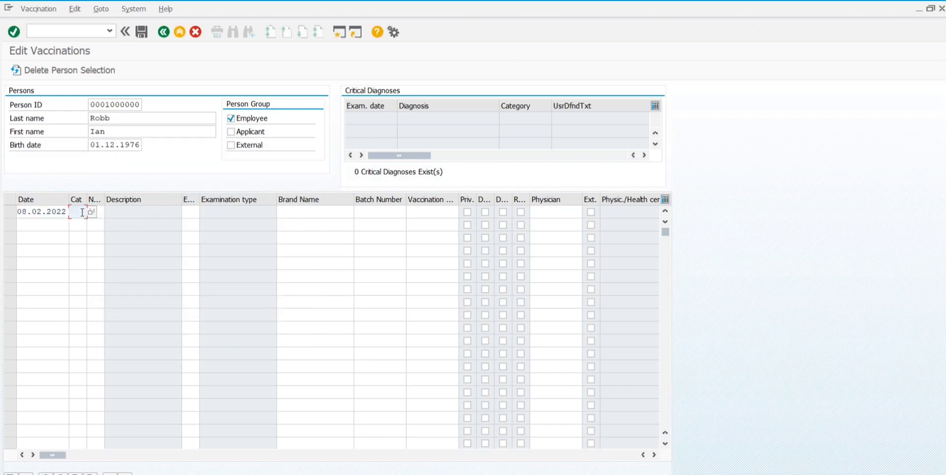
{"action": "left_click", "coordinate": [91, 211]}
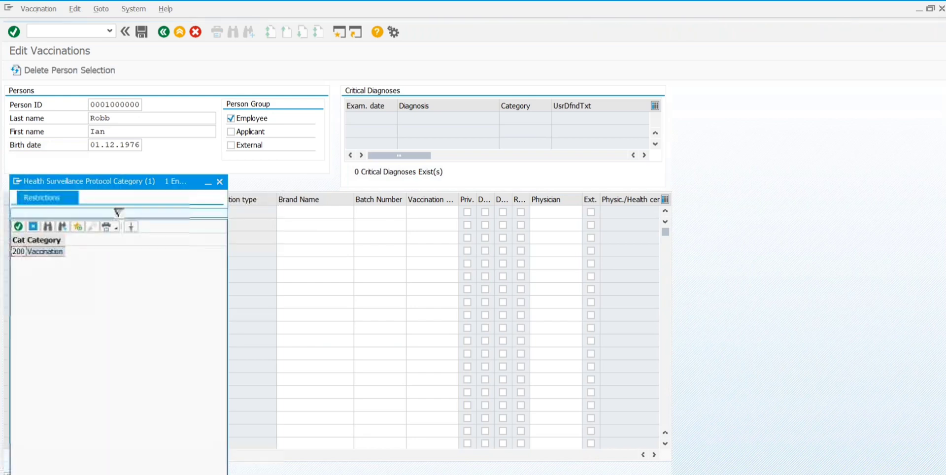
{"action": "left_click", "coordinate": [41, 253]}
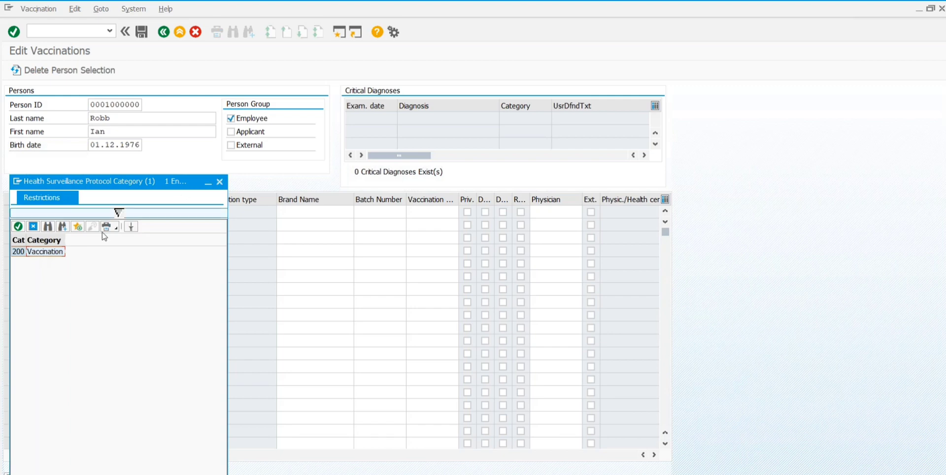
{"action": "left_click", "coordinate": [22, 252]}
{"action": "left_click", "coordinate": [18, 226]}
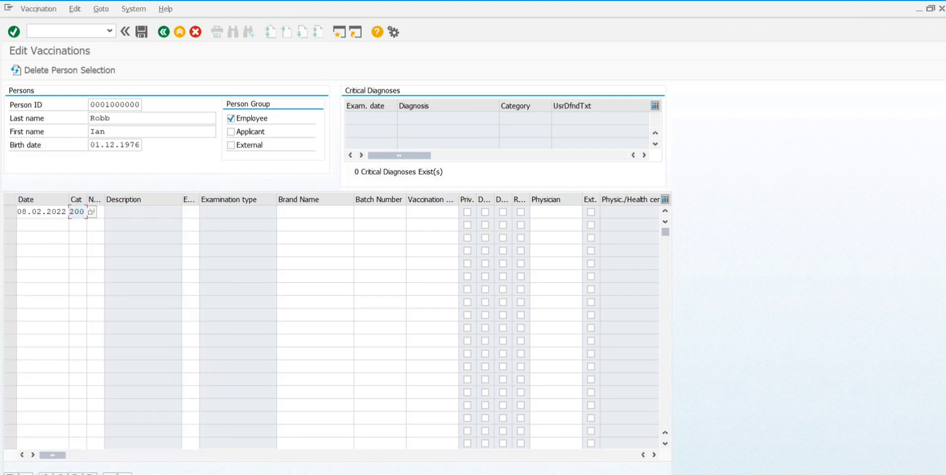
{"action": "left_click", "coordinate": [101, 212]}
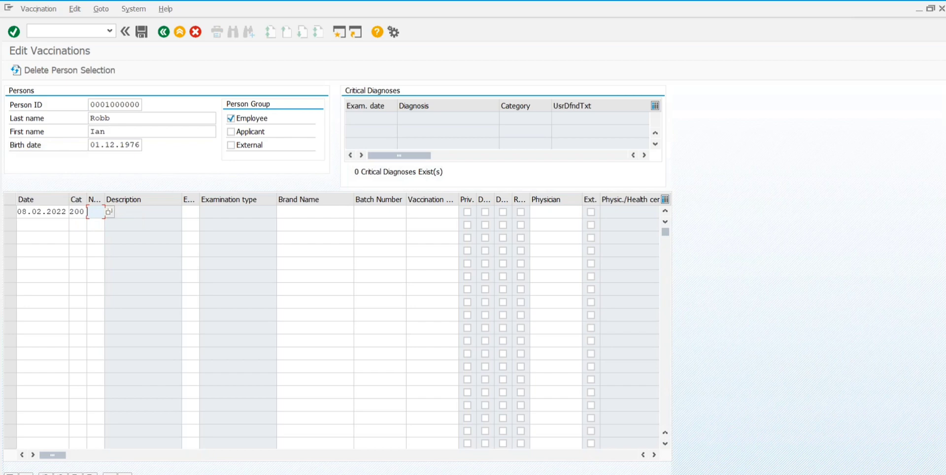
Step: Set the first row's protocol to 210 Hepatitis A/B Vaccination
{"action": "left_click", "coordinate": [109, 212]}
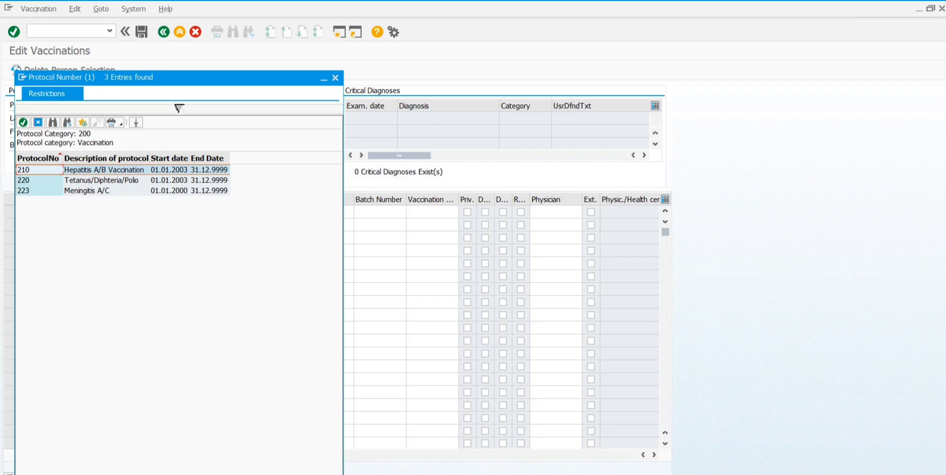
{"action": "left_click", "coordinate": [108, 173]}
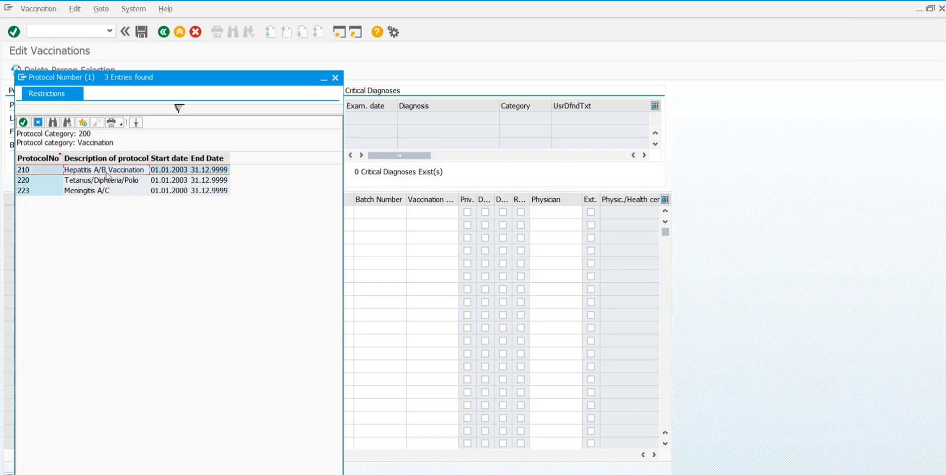
{"action": "double_click", "coordinate": [107, 173]}
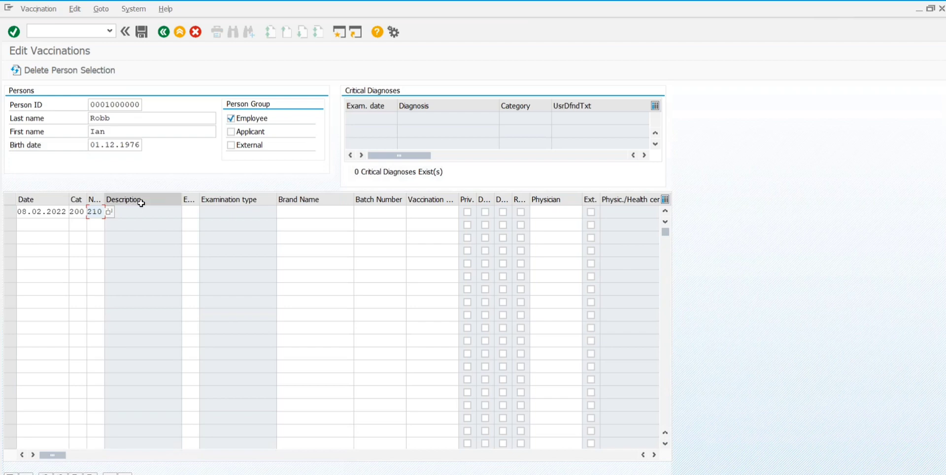
{"action": "left_click", "coordinate": [217, 210]}
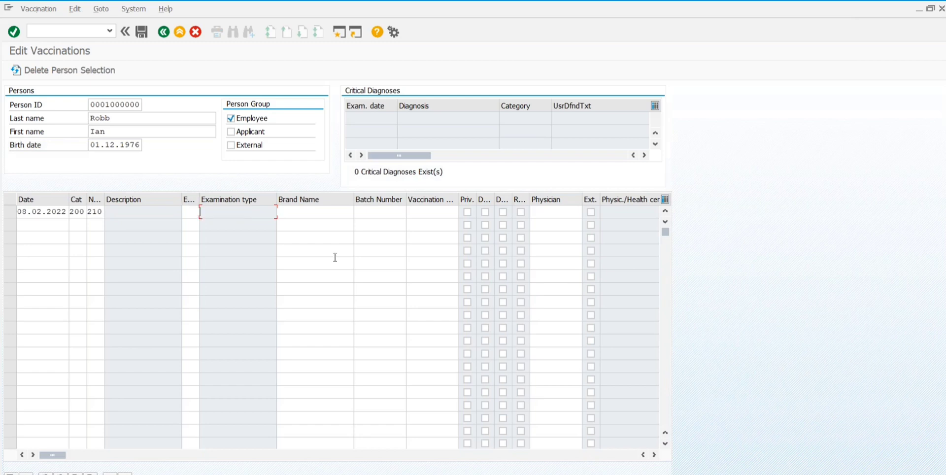
Step: Enter examination type V0, Initial Vaccination, on the first row
{"action": "left_click", "coordinate": [195, 211]}
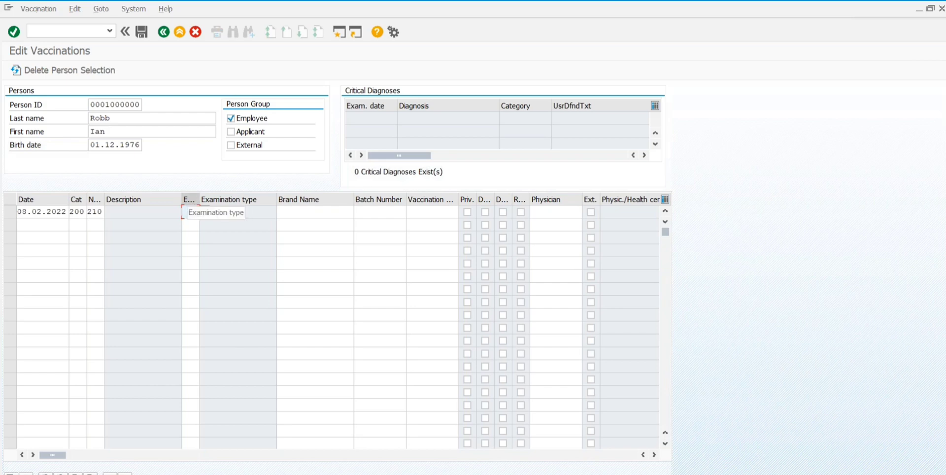
{"action": "left_click", "coordinate": [202, 213]}
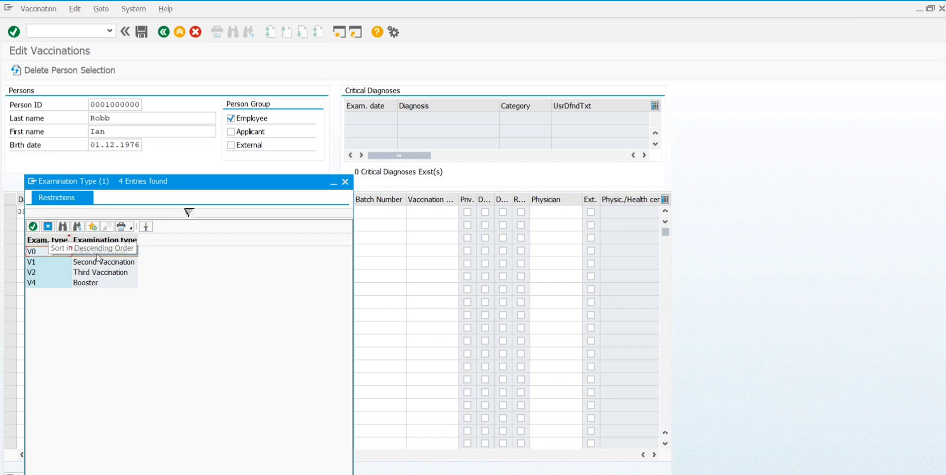
{"action": "double_click", "coordinate": [97, 252]}
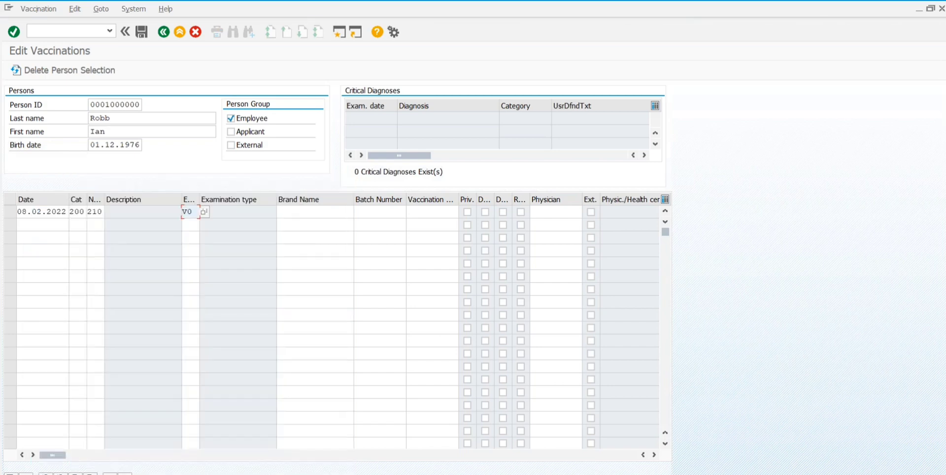
{"action": "left_click", "coordinate": [298, 209]}
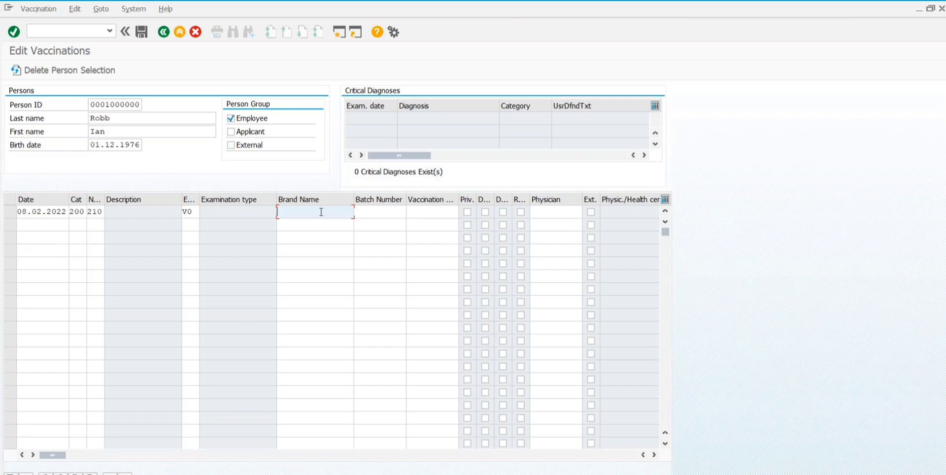
Step: Generate the V0–V4 Hepatitis A/B rows, then enter brand cinopharm and '1st dose' on row 1
{"action": "key", "text": "Return"}
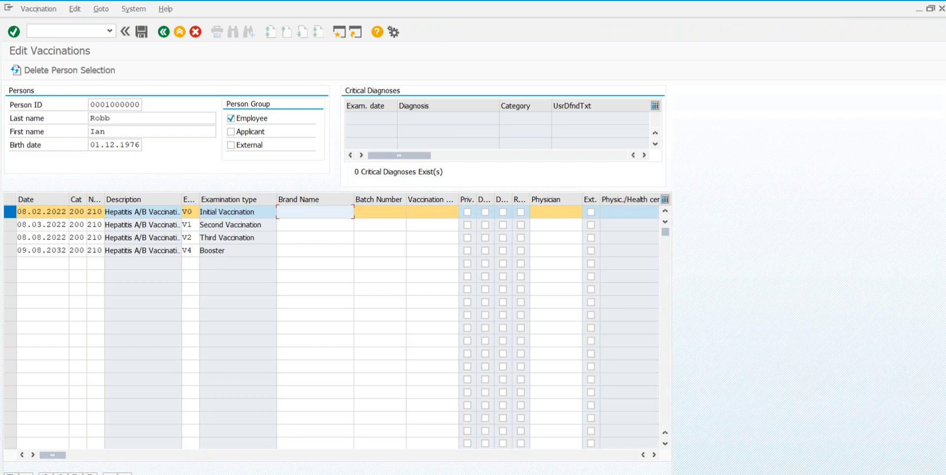
{"action": "type", "text": "cinopharm"}
{"action": "left_click", "coordinate": [427, 213]}
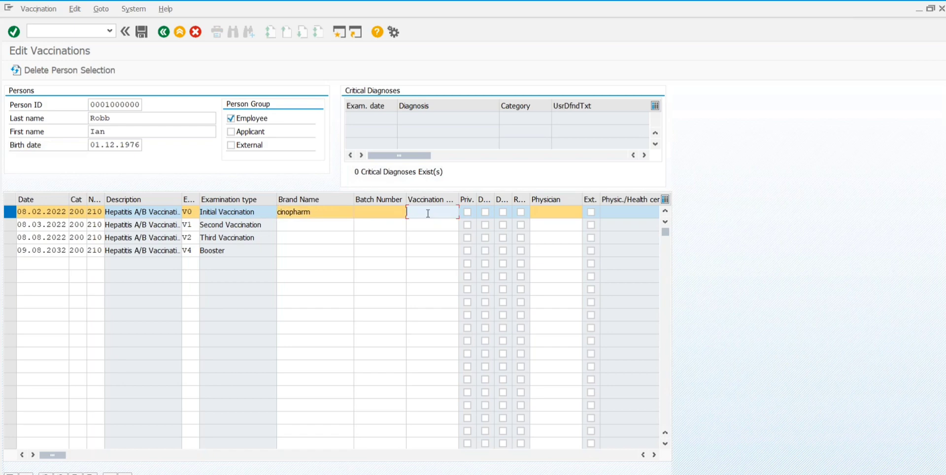
{"action": "type", "text": "1st dose"}
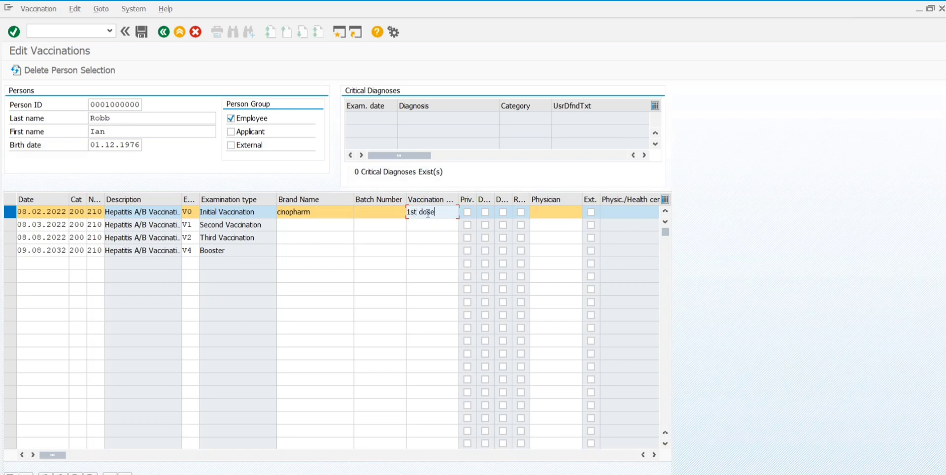
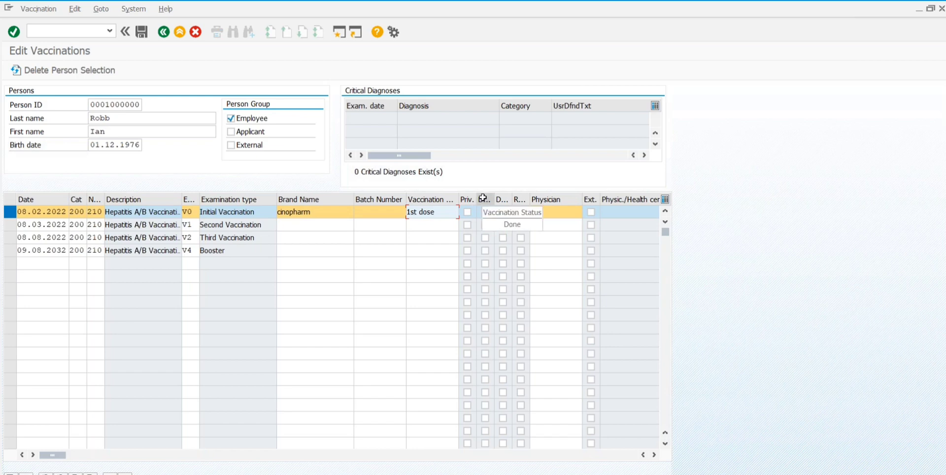
Step: Tick Done on the first Hepatitis A/B vaccination row and open the Physician F4 search
{"action": "left_click", "coordinate": [486, 212]}
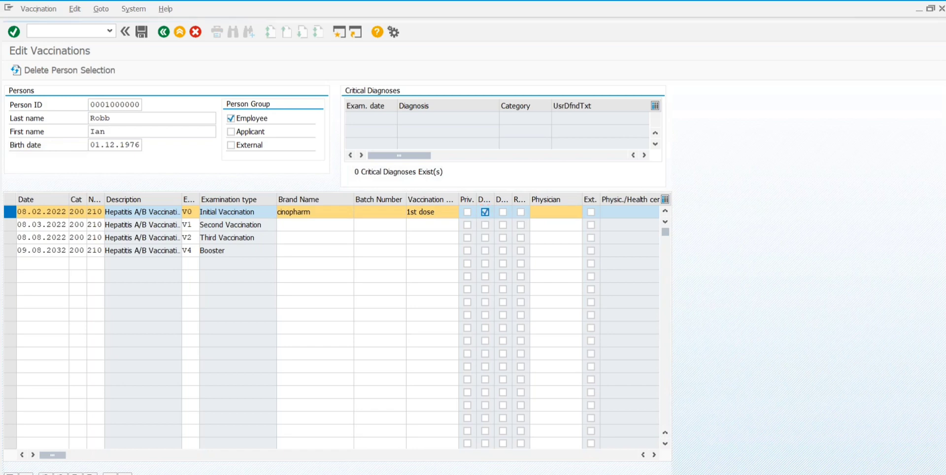
{"action": "left_click", "coordinate": [485, 212]}
{"action": "left_click", "coordinate": [551, 211]}
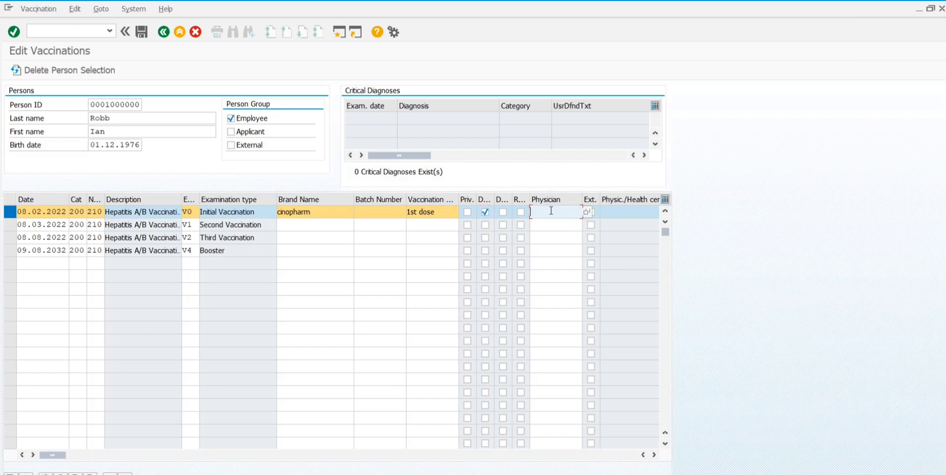
{"action": "left_click", "coordinate": [586, 211]}
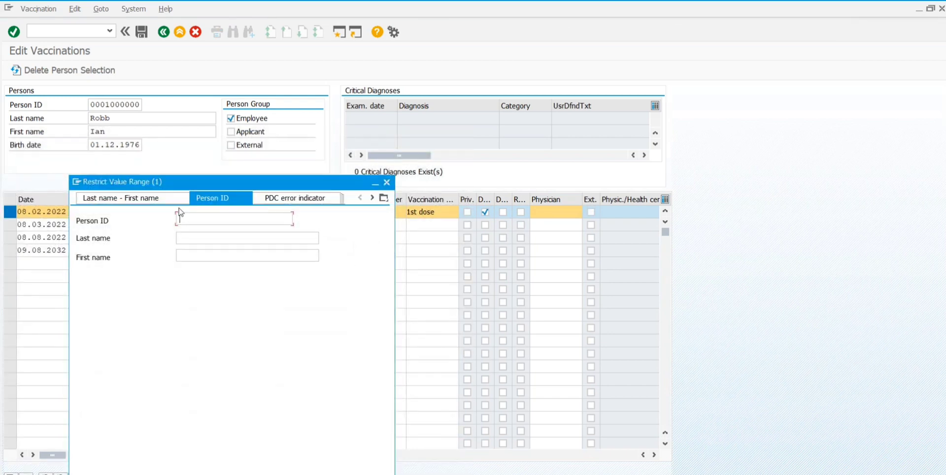
Step: Search physicians by last and first name with the field cleared and pick one from the full list
{"action": "key", "text": "ctrl+Page_Up"}
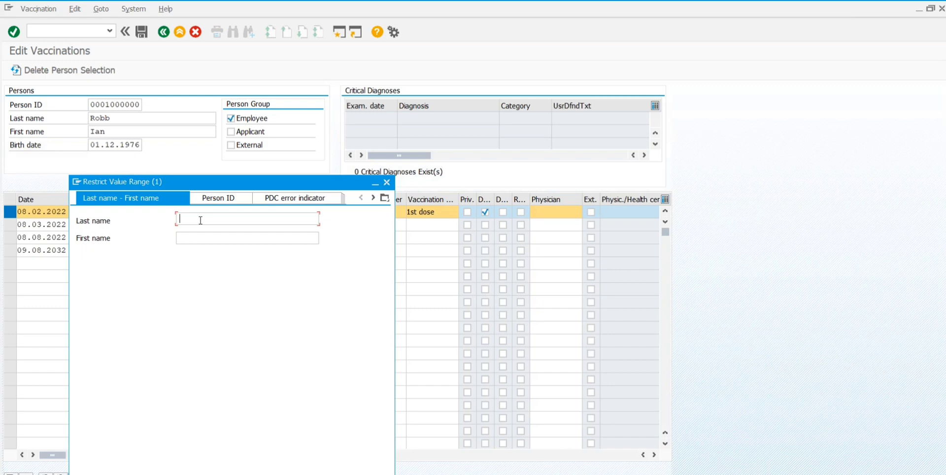
{"action": "type", "text": "maik"}
{"action": "key", "text": "BackSpace"}
{"action": "key", "text": "BackSpace"}
{"action": "key", "text": "BackSpace"}
{"action": "key", "text": "BackSpace"}
{"action": "key", "text": "Return"}
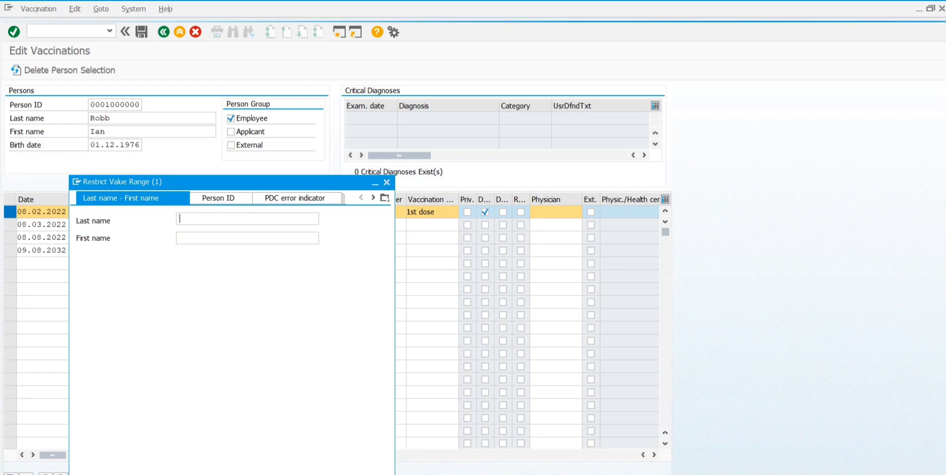
{"action": "key", "text": "Return"}
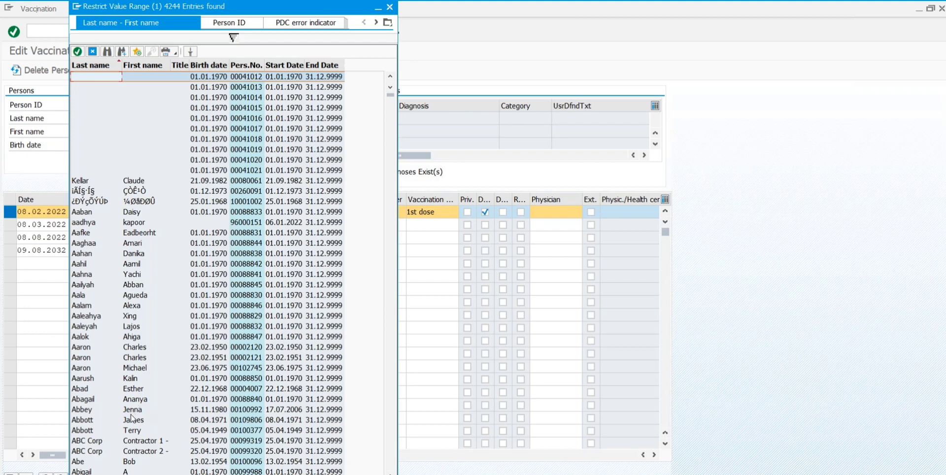
{"action": "double_click", "coordinate": [129, 421]}
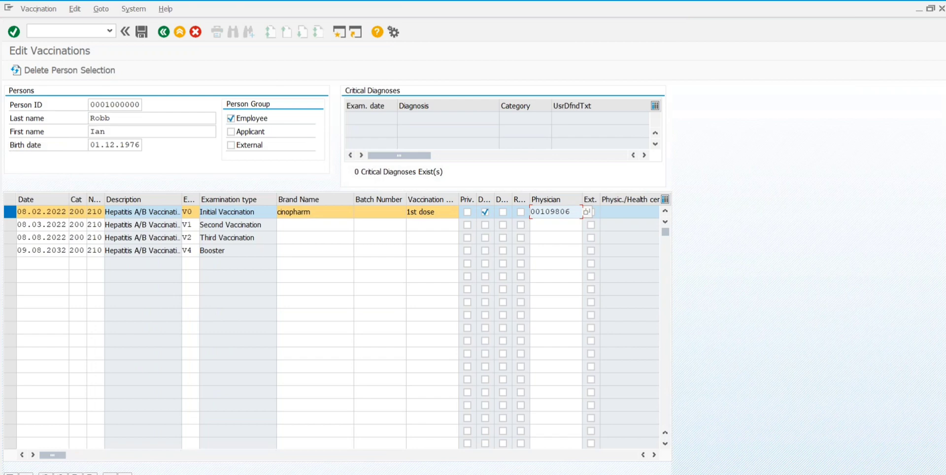
Step: Confirm the chosen physician and save the Hepatitis A/B vaccination record
{"action": "key", "text": "Return"}
{"action": "left_click", "coordinate": [142, 34]}
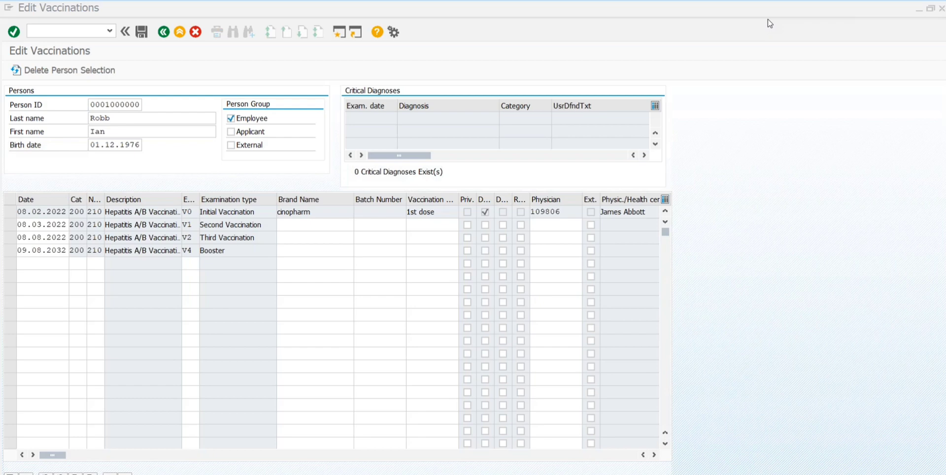
Step: Run transaction /nehsvu31 to open Edit Laboratory Tests
{"action": "left_click", "coordinate": [60, 30]}
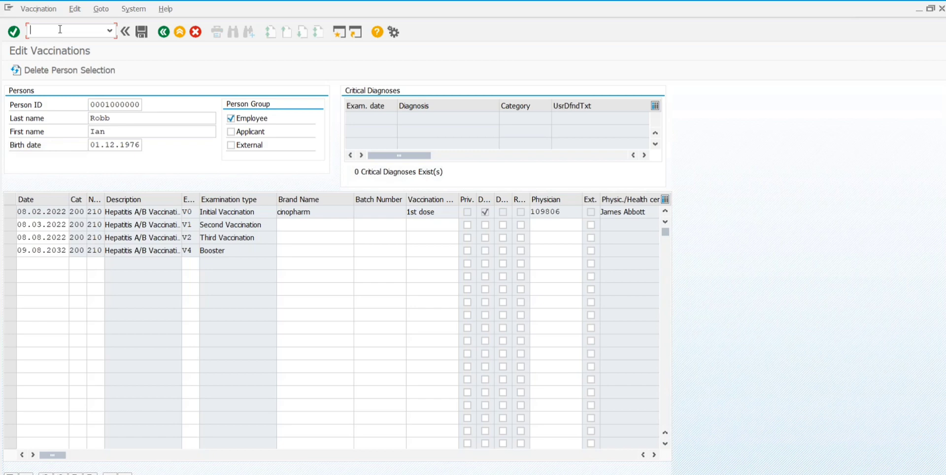
{"action": "type", "text": "/nehsvu31"}
{"action": "key", "text": "Return"}
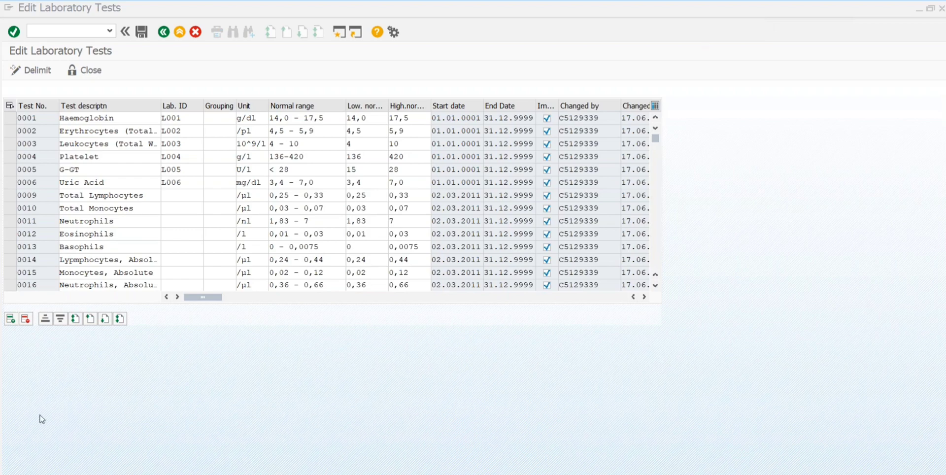
Step: Scroll the laboratory test list from row 0016 down past V451 SAMPLE URINE TEST to the blank rows
{"action": "left_click", "coordinate": [11, 284]}
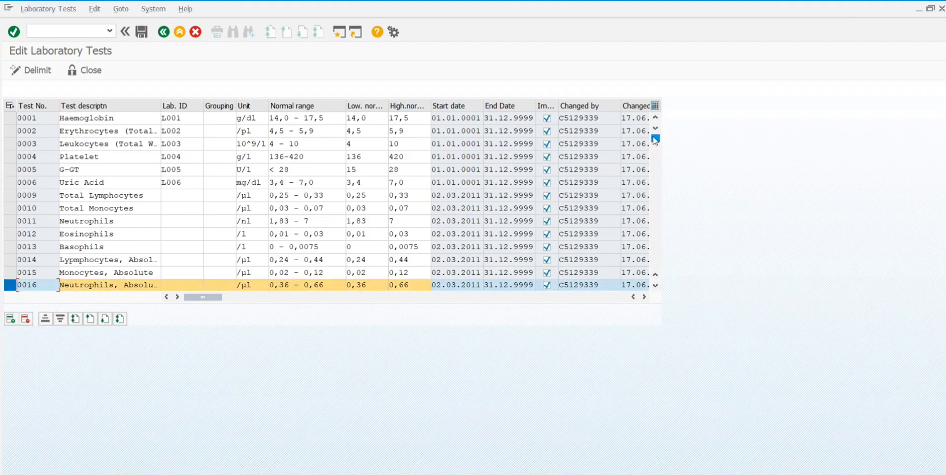
{"action": "left_click_drag", "start_coordinate": [655, 139], "coordinate": [613, 272]}
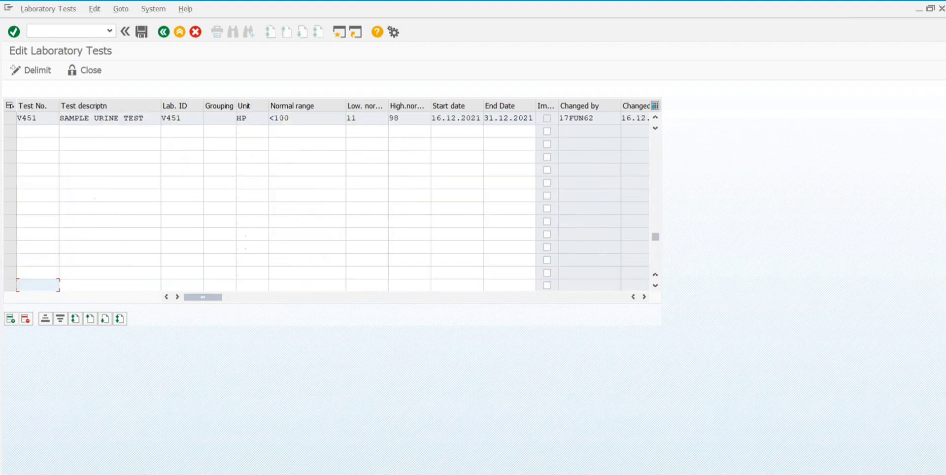
{"action": "left_click", "coordinate": [655, 286]}
{"action": "left_click", "coordinate": [655, 286]}
{"action": "left_click", "coordinate": [655, 285]}
{"action": "left_click", "coordinate": [655, 285]}
{"action": "left_click", "coordinate": [656, 286]}
{"action": "left_click", "coordinate": [655, 286]}
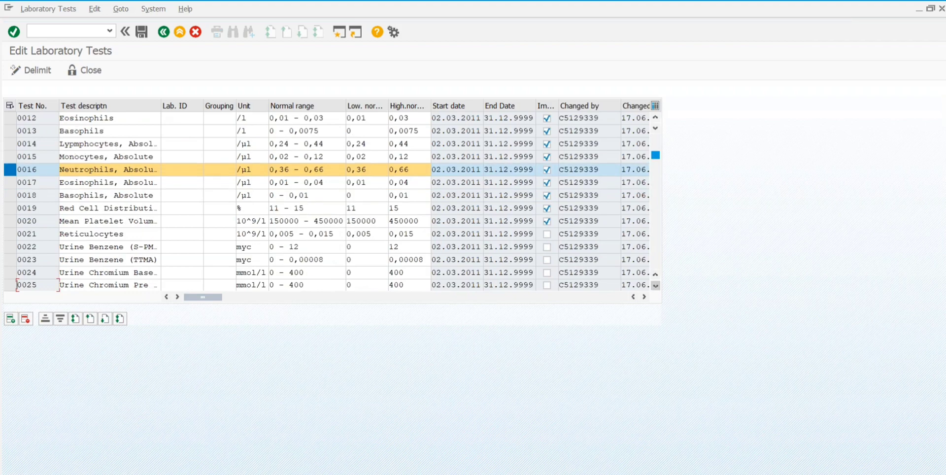
{"action": "left_click", "coordinate": [655, 284]}
{"action": "left_click", "coordinate": [655, 285]}
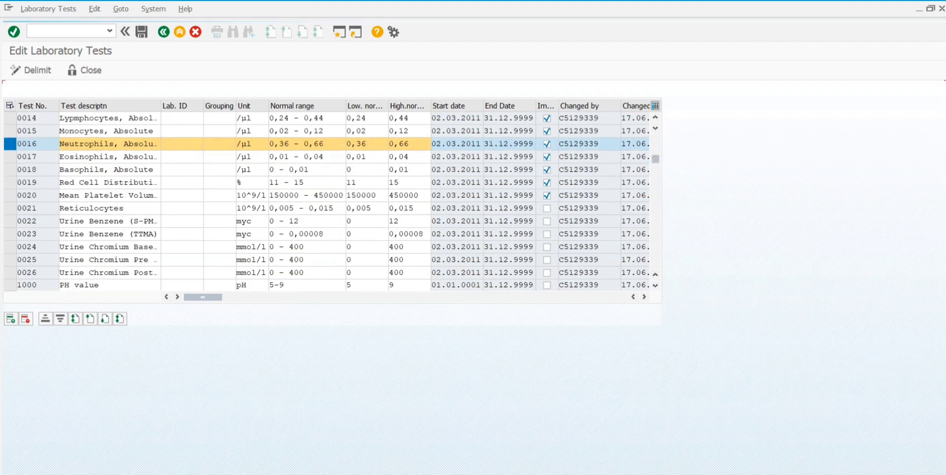
{"action": "left_click", "coordinate": [655, 285]}
{"action": "left_click", "coordinate": [655, 285]}
{"action": "left_click", "coordinate": [655, 284]}
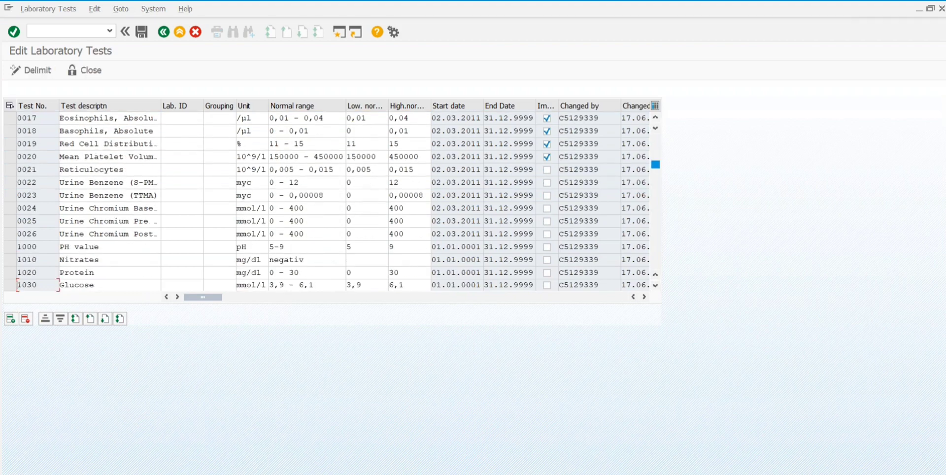
{"action": "left_click", "coordinate": [655, 285]}
{"action": "left_click", "coordinate": [655, 284]}
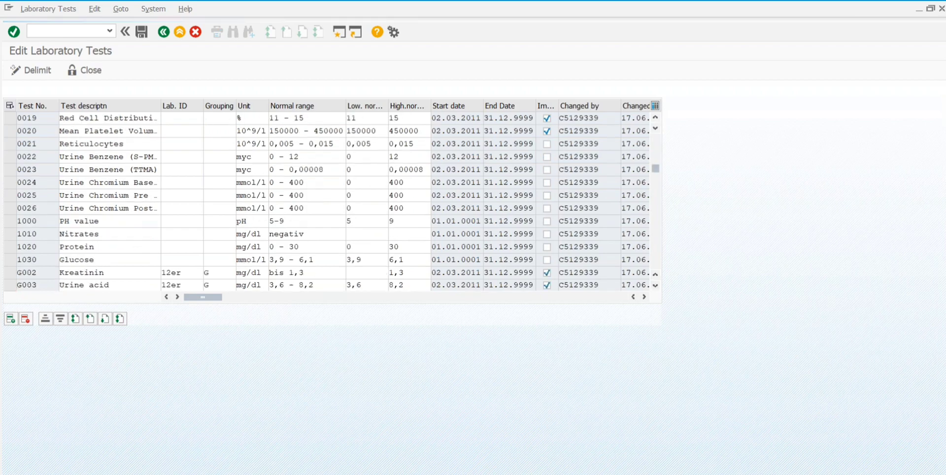
{"action": "left_click", "coordinate": [655, 285]}
{"action": "left_click", "coordinate": [655, 285]}
{"action": "left_click", "coordinate": [655, 284]}
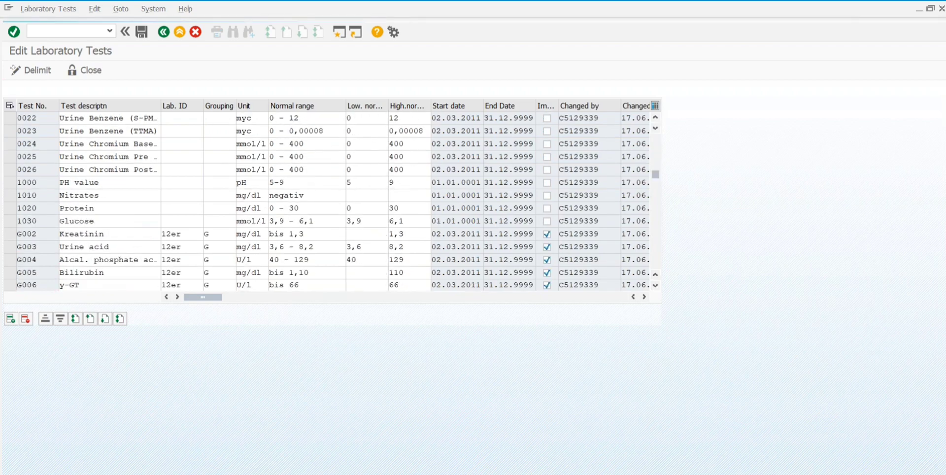
{"action": "left_click", "coordinate": [655, 284]}
{"action": "left_click", "coordinate": [655, 285]}
{"action": "left_click", "coordinate": [655, 284]}
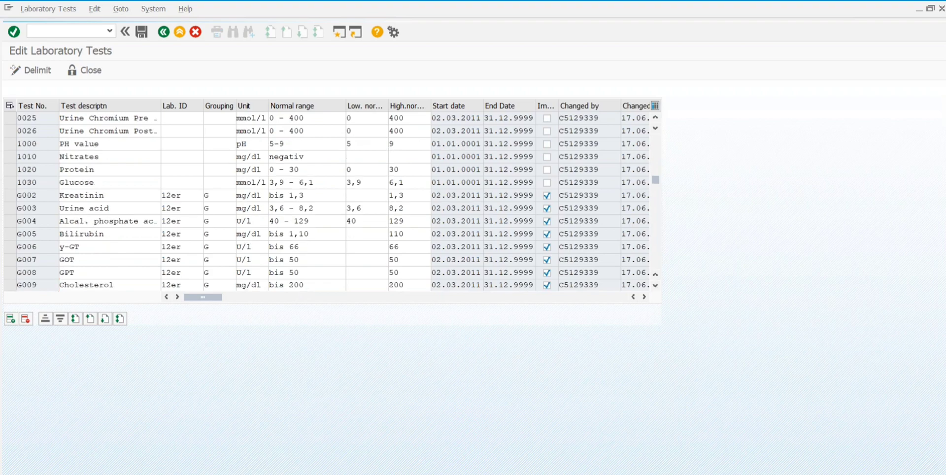
{"action": "left_click", "coordinate": [655, 284]}
{"action": "left_click", "coordinate": [655, 285]}
{"action": "left_click", "coordinate": [655, 285]}
{"action": "left_click", "coordinate": [655, 285]}
{"action": "left_click", "coordinate": [655, 285]}
{"action": "left_click", "coordinate": [655, 284]}
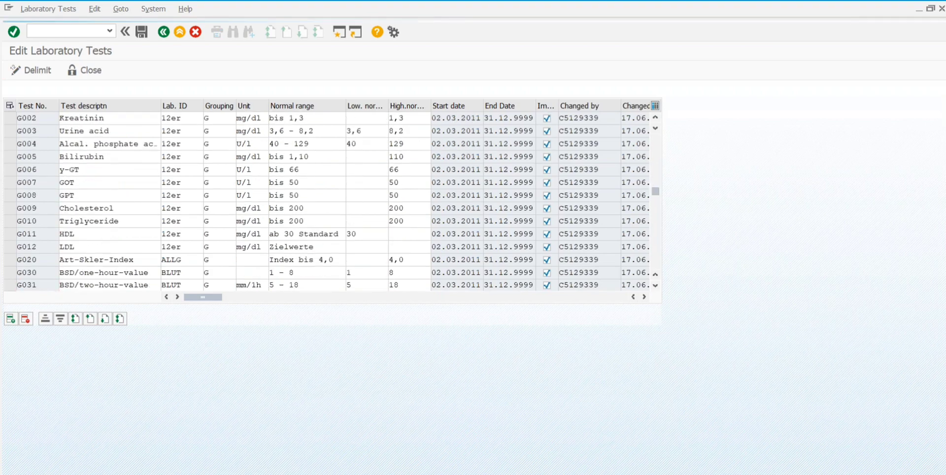
{"action": "left_click", "coordinate": [655, 285]}
{"action": "left_click", "coordinate": [655, 284]}
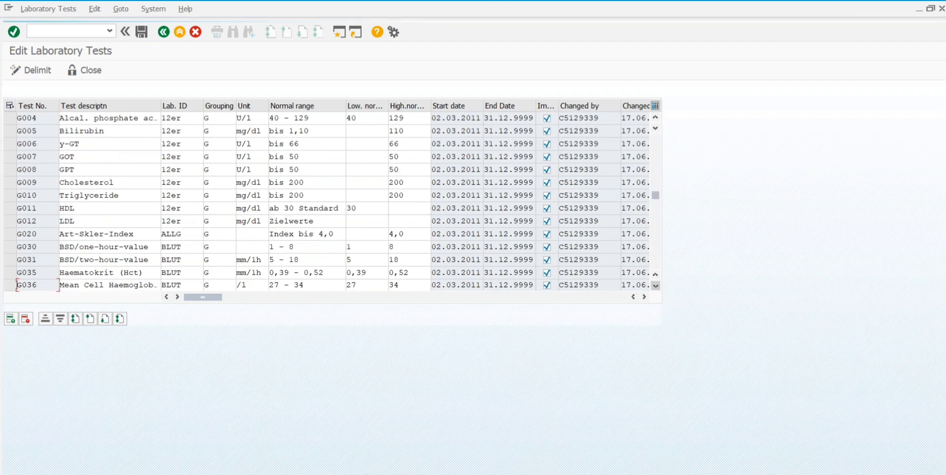
{"action": "left_click", "coordinate": [655, 284]}
{"action": "left_click", "coordinate": [655, 285]}
{"action": "left_click", "coordinate": [655, 285]}
{"action": "left_click", "coordinate": [655, 285]}
{"action": "left_click", "coordinate": [655, 285]}
{"action": "left_click", "coordinate": [655, 285]}
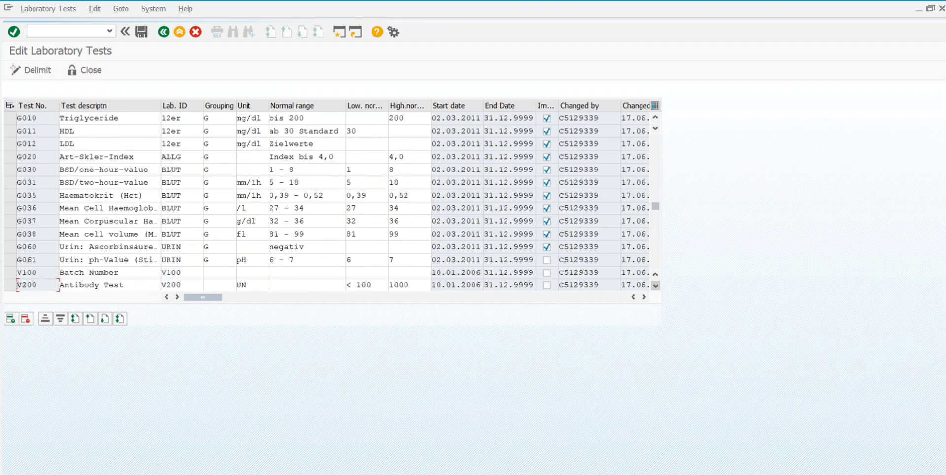
{"action": "left_click", "coordinate": [655, 284]}
{"action": "left_click", "coordinate": [655, 285]}
{"action": "left_click", "coordinate": [655, 285]}
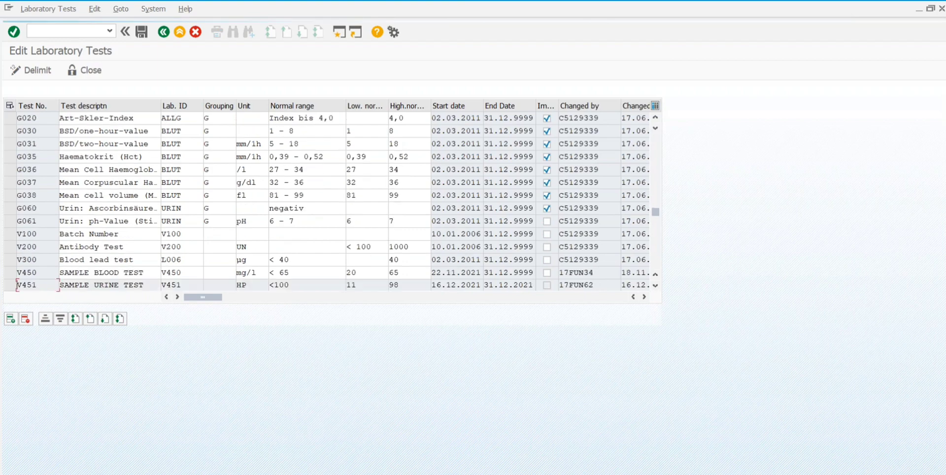
{"action": "left_click", "coordinate": [655, 285]}
{"action": "left_click", "coordinate": [655, 284]}
{"action": "left_click", "coordinate": [655, 284]}
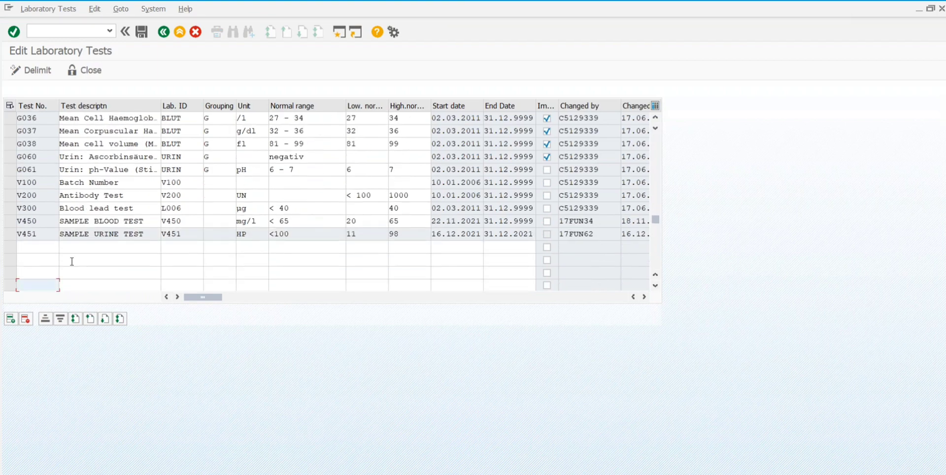
Step: Fill a new row with Test No. v452, description 'new blood test' and Lab. ID v452
{"action": "left_click", "coordinate": [11, 247]}
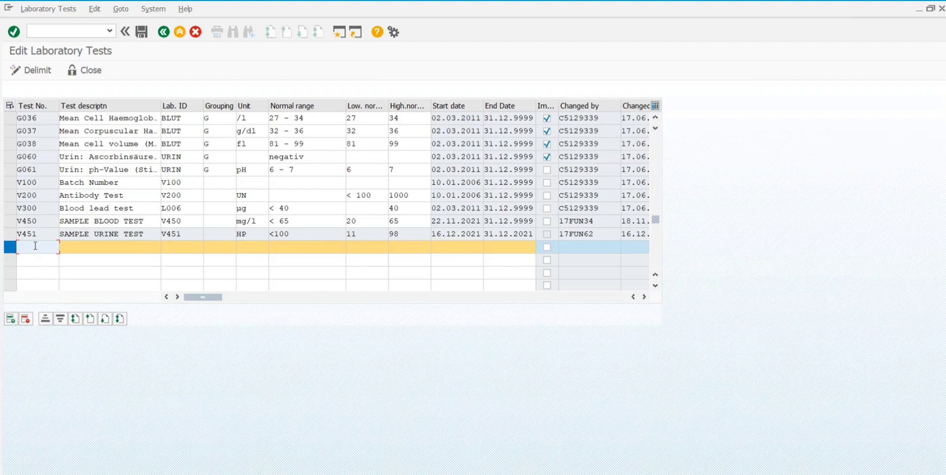
{"action": "type", "text": "v452"}
{"action": "left_click", "coordinate": [78, 247]}
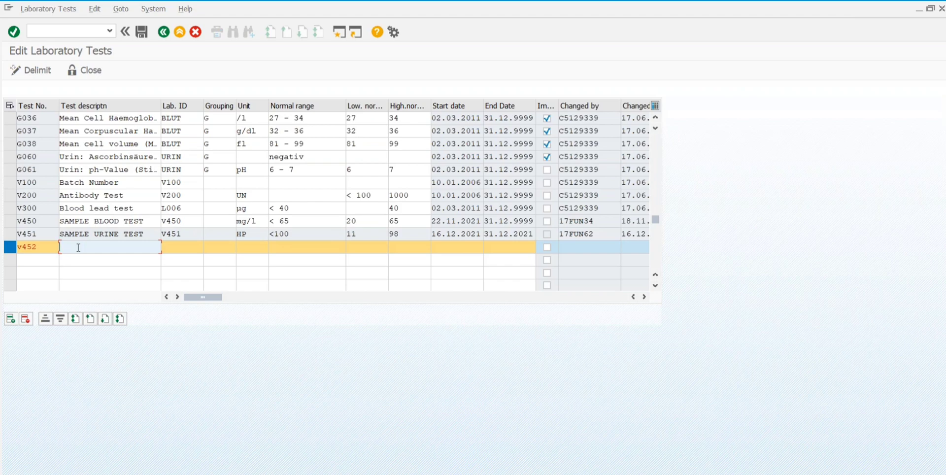
{"action": "type", "text": "new"}
{"action": "type", "text": " blod"}
{"action": "type", "text": "d"}
{"action": "key", "text": "BackSpace"}
{"action": "key", "text": "BackSpace"}
{"action": "type", "text": "od test"}
{"action": "left_click", "coordinate": [179, 247]}
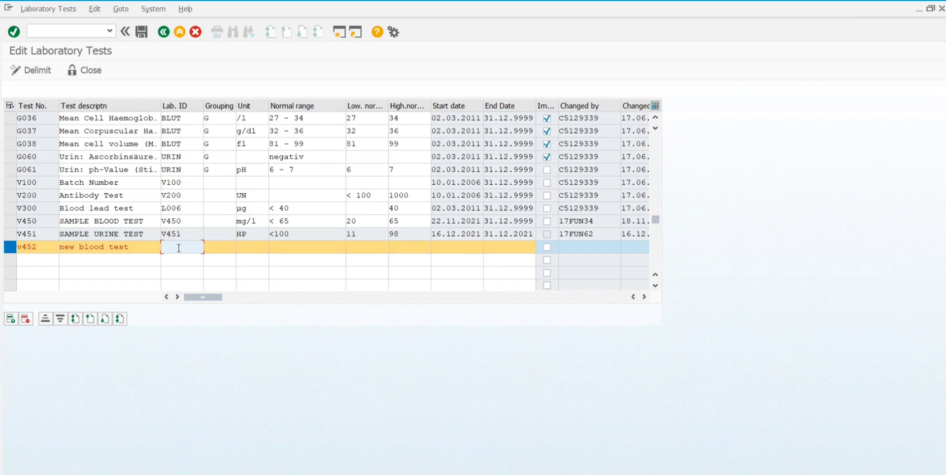
{"action": "type", "text": "v452"}
{"action": "key", "text": "Tab"}
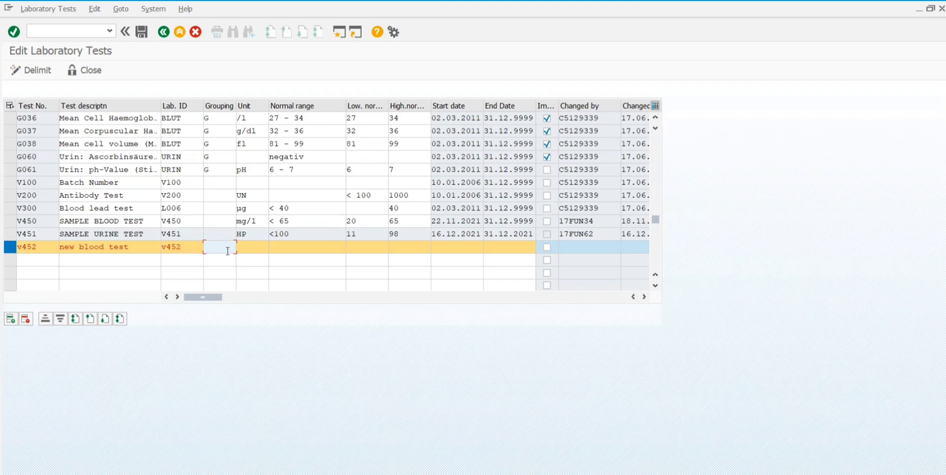
Step: Enter mg in the Unit cell of the v452 row
{"action": "left_click", "coordinate": [253, 249]}
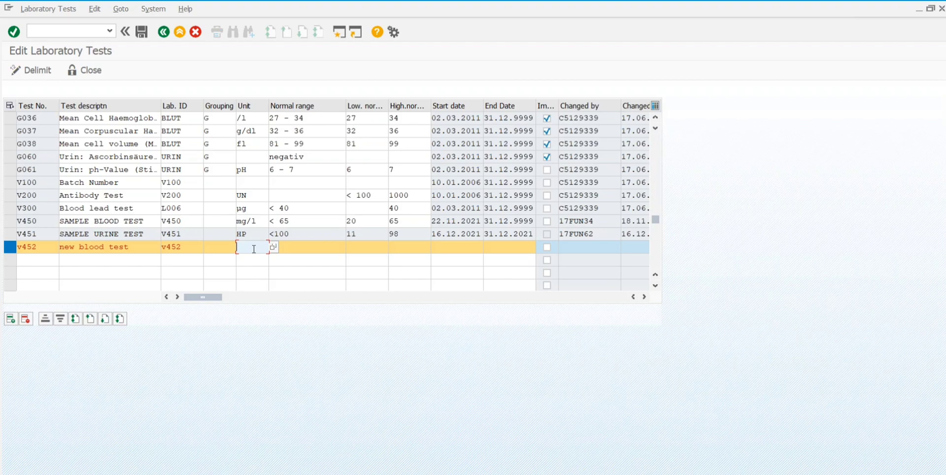
{"action": "type", "text": "mg"}
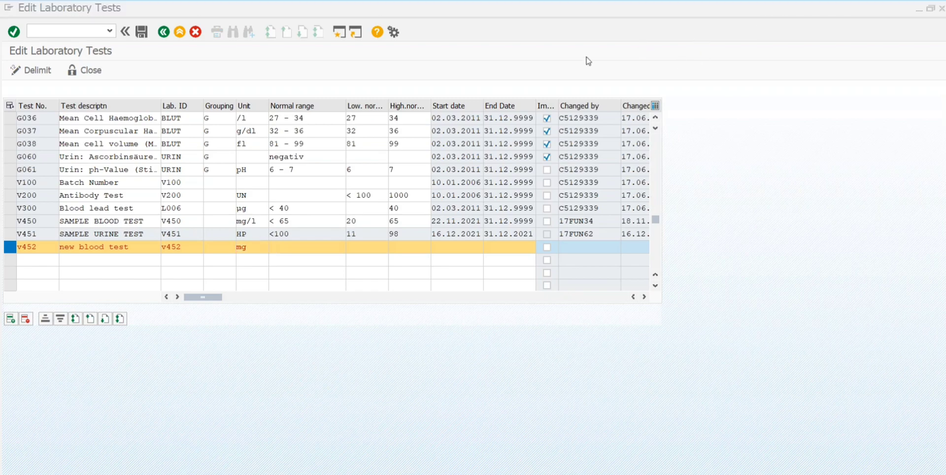
{"action": "left_click", "coordinate": [250, 247]}
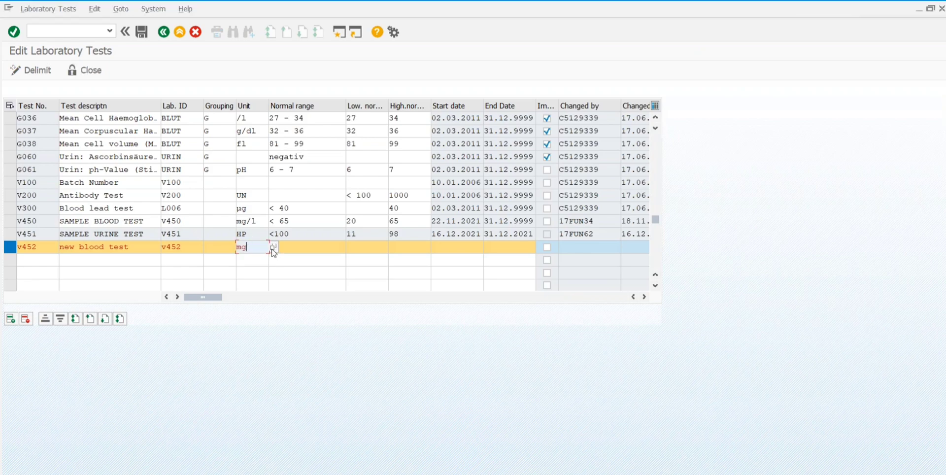
Step: Pick GLI (g/l, Gram/liter) from the unit value help as the v452 unit
{"action": "key", "text": "F4"}
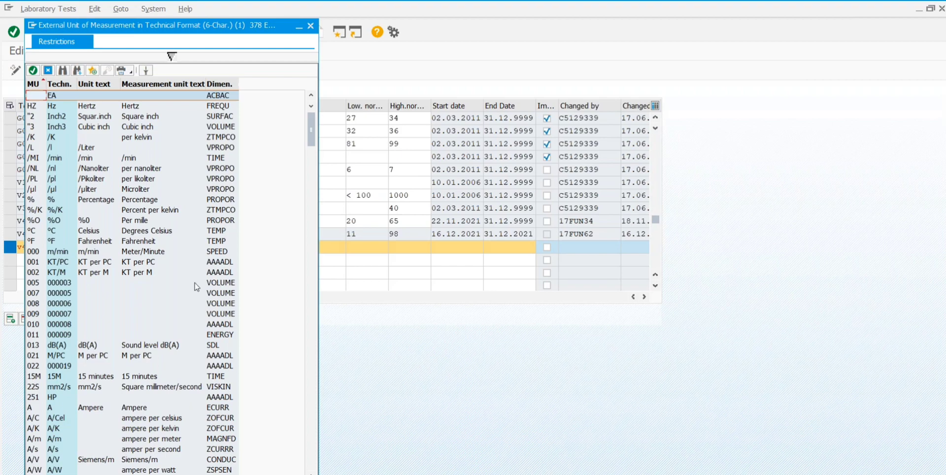
{"action": "scroll", "coordinate": [310, 130], "scroll_direction": "down", "scroll_amount": 3}
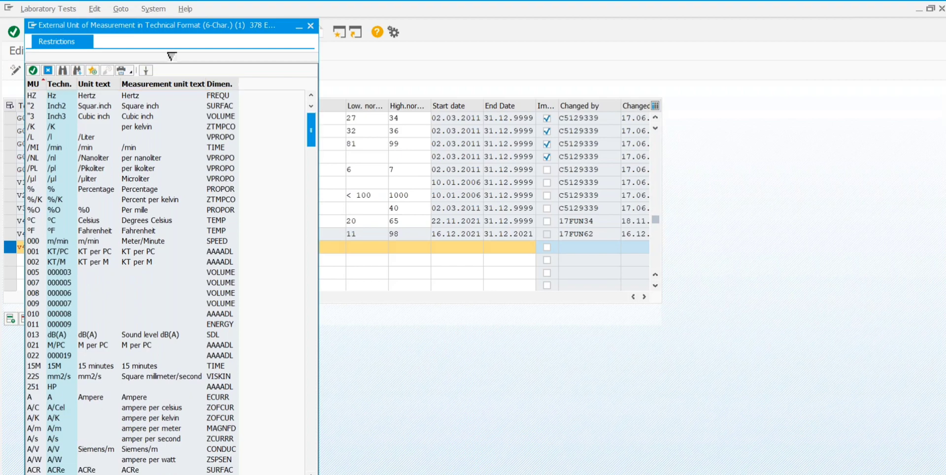
{"action": "scroll", "coordinate": [311, 138], "scroll_direction": "down", "scroll_amount": 1}
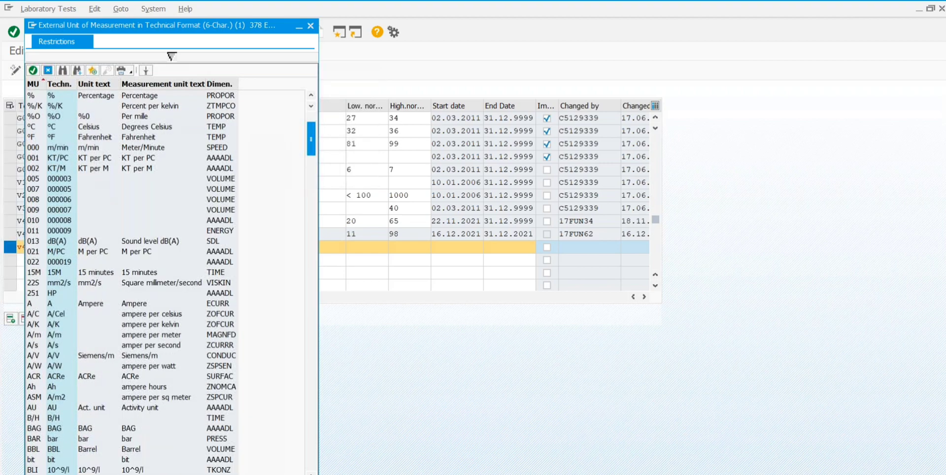
{"action": "scroll", "coordinate": [311, 139], "scroll_direction": "down", "scroll_amount": 4}
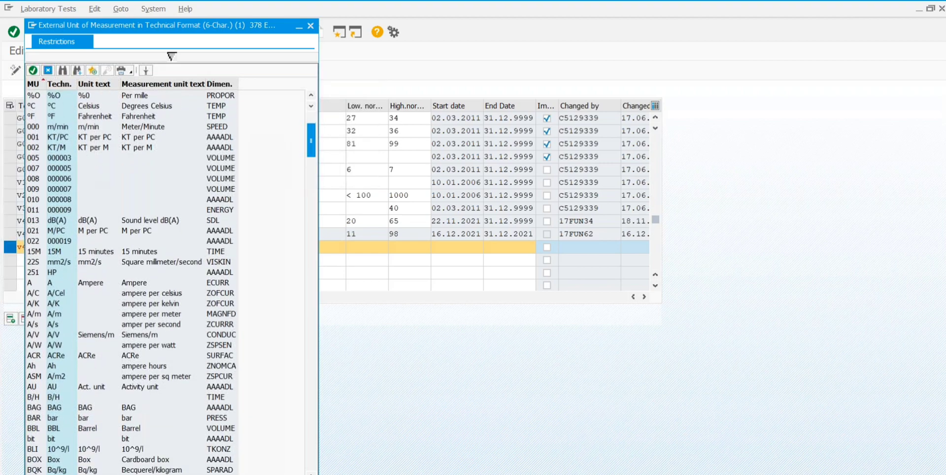
{"action": "scroll", "coordinate": [167, 280], "scroll_direction": "down", "scroll_amount": 3}
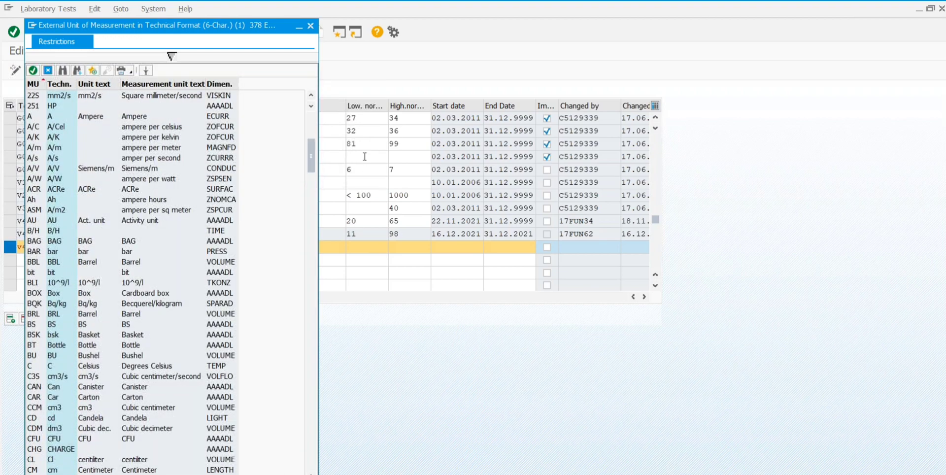
{"action": "left_click_drag", "start_coordinate": [310, 170], "coordinate": [308, 217]}
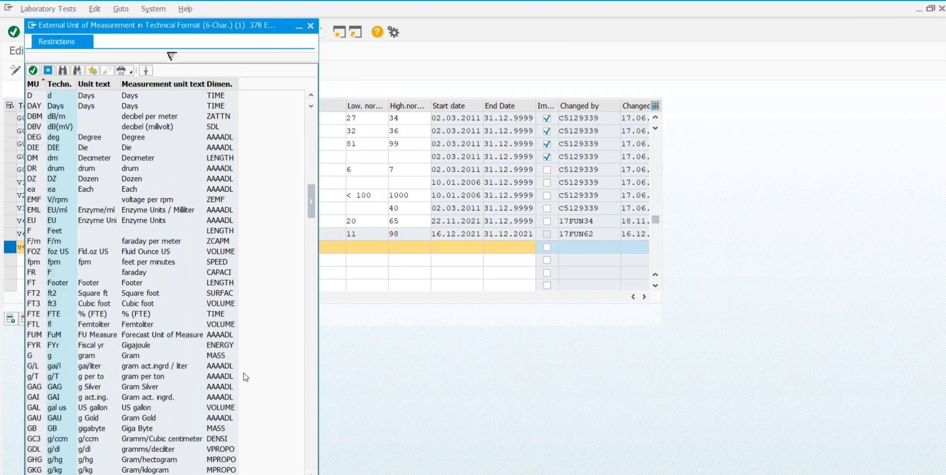
{"action": "left_click_drag", "start_coordinate": [312, 213], "coordinate": [313, 225]}
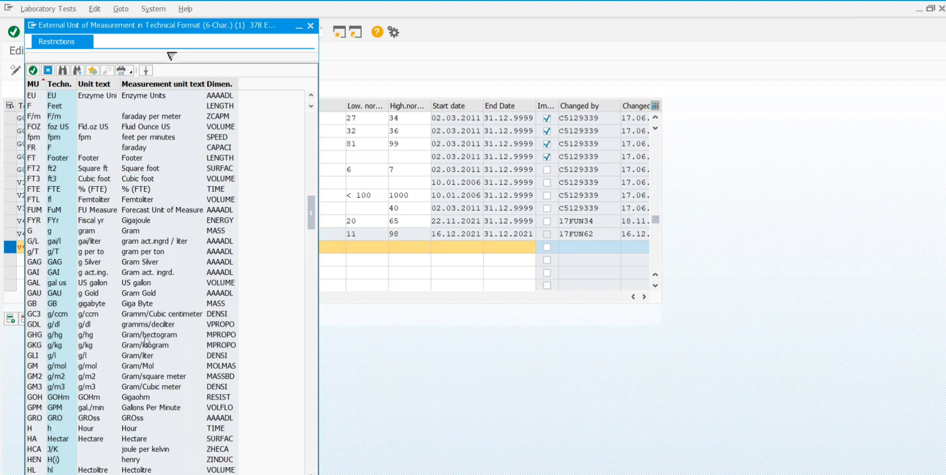
{"action": "left_click", "coordinate": [138, 358]}
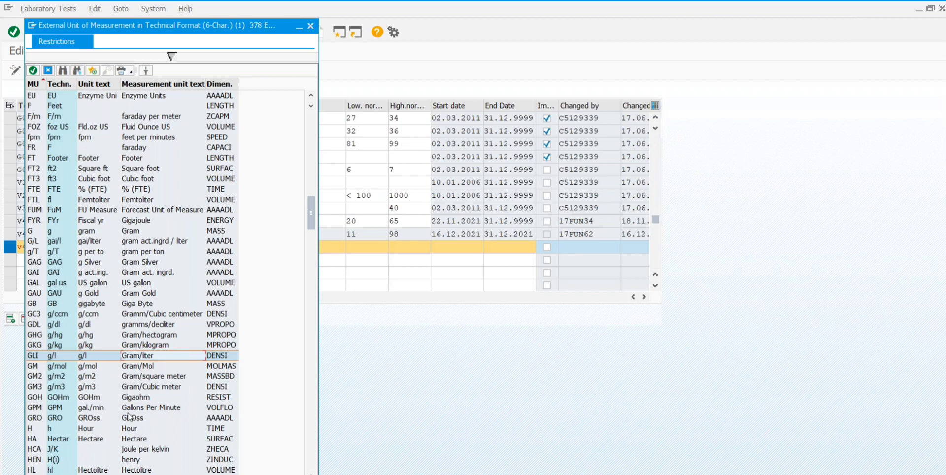
{"action": "double_click", "coordinate": [143, 355]}
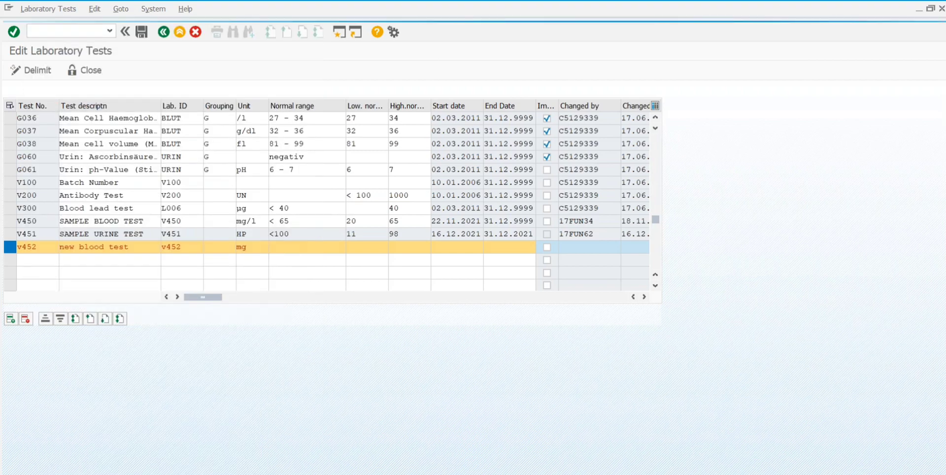
Step: Give v452 normal range 30-85, low normal 30 and high normal 85
{"action": "left_click", "coordinate": [291, 251]}
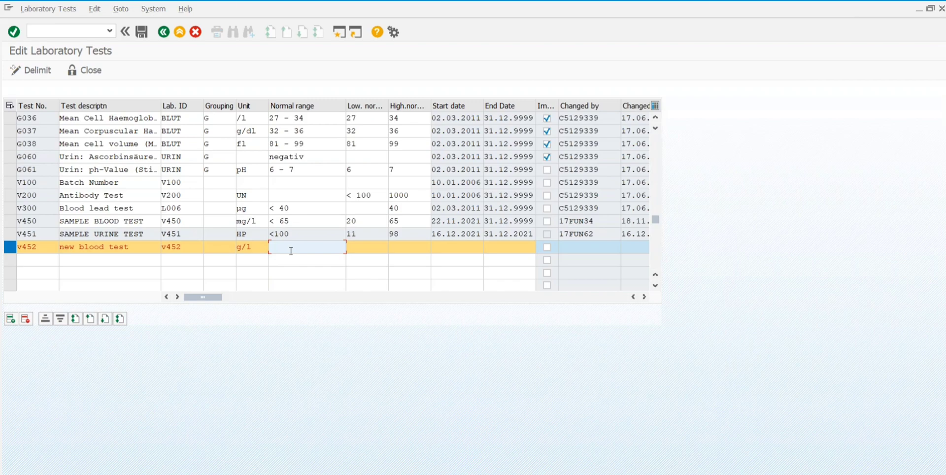
{"action": "type", "text": "30-85"}
{"action": "left_click", "coordinate": [366, 252]}
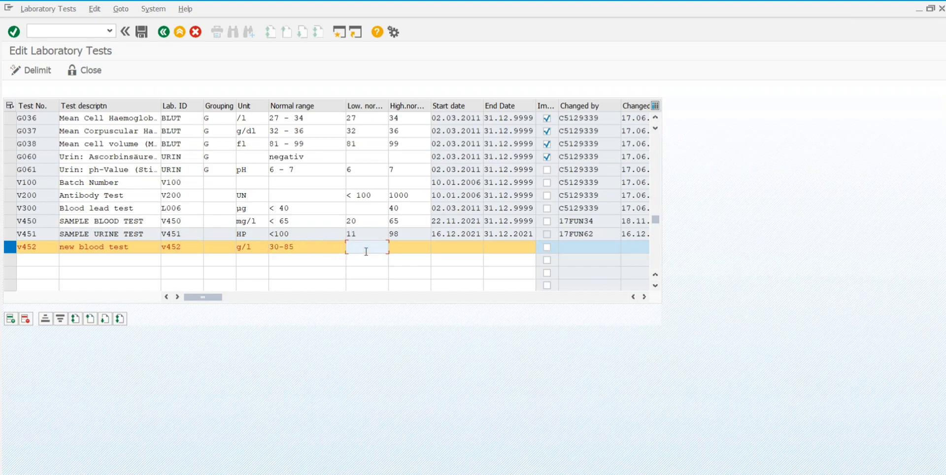
{"action": "type", "text": "30-"}
{"action": "key", "text": "BackSpace"}
{"action": "left_click", "coordinate": [405, 249]}
{"action": "type", "text": "85"}
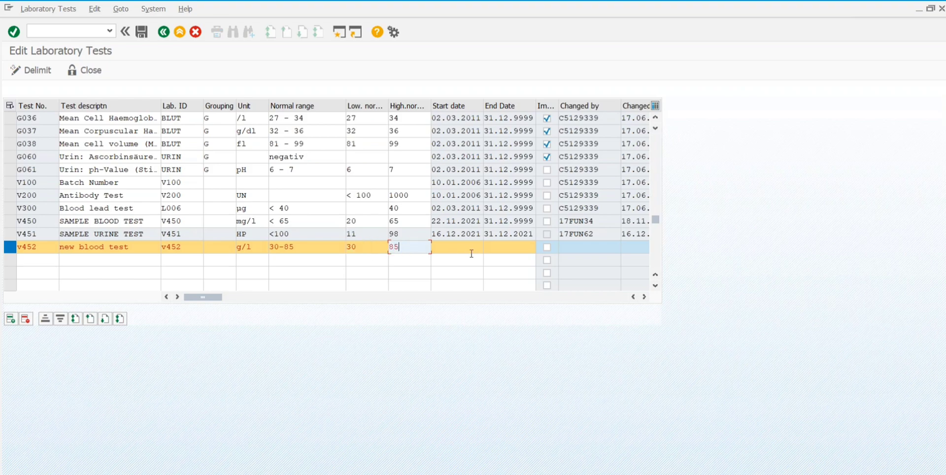
{"action": "left_click", "coordinate": [467, 250]}
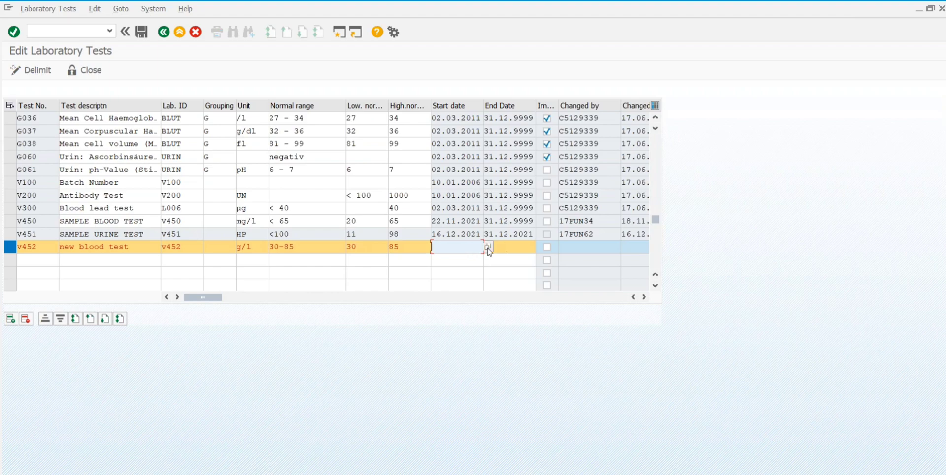
{"action": "left_click", "coordinate": [487, 250]}
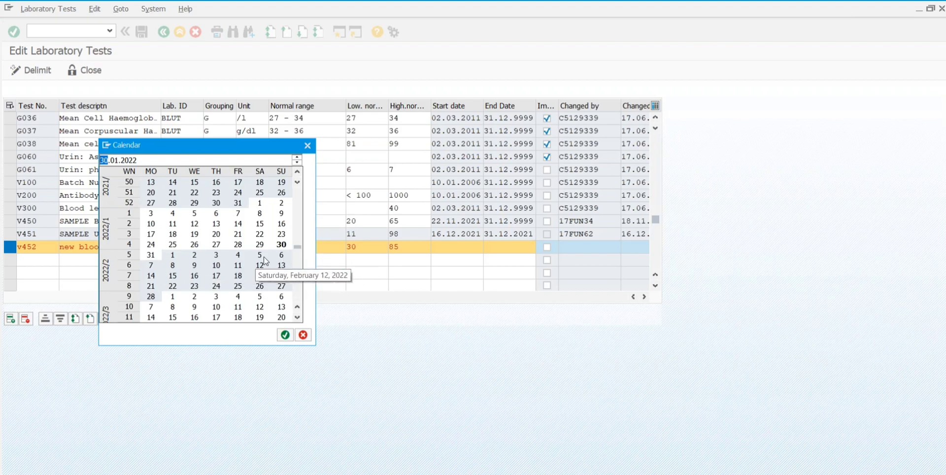
Step: Set the v452 start date to 01.02.2022 and enter end date 31.12.9999
{"action": "left_click", "coordinate": [173, 256]}
{"action": "double_click", "coordinate": [173, 256]}
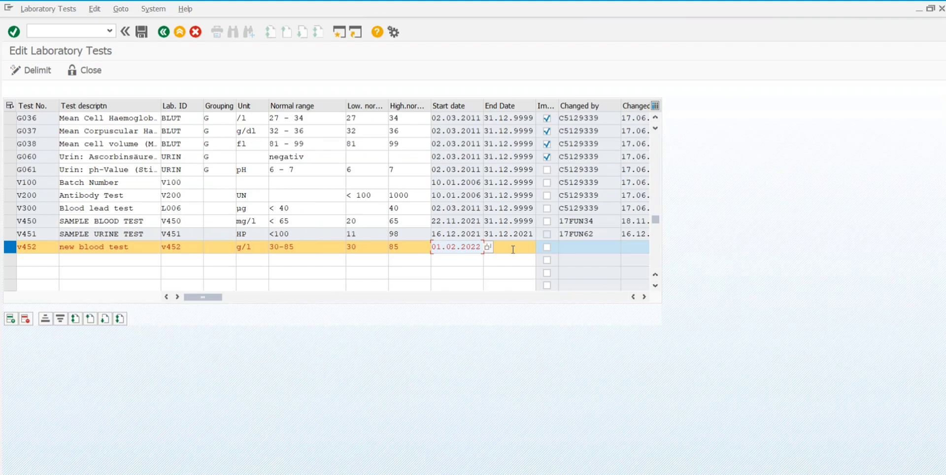
{"action": "left_click", "coordinate": [546, 247]}
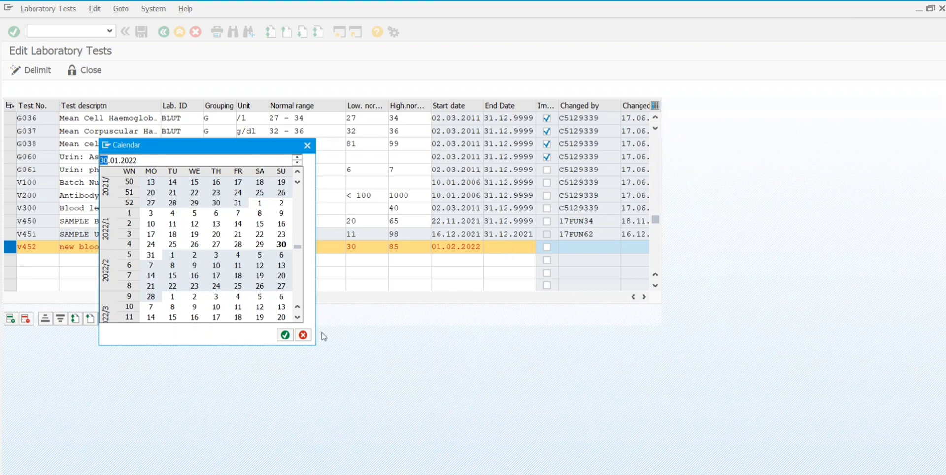
{"action": "left_click", "coordinate": [303, 334]}
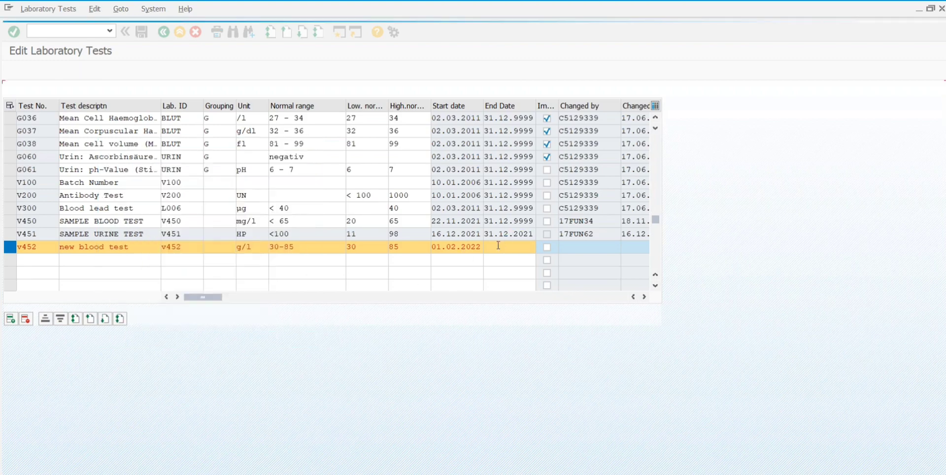
{"action": "type", "text": "31"}
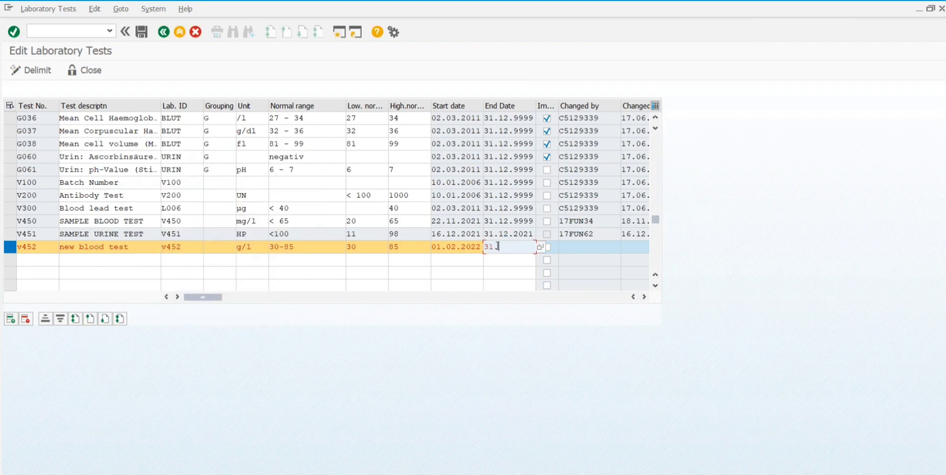
{"action": "type", "text": ".12.9999"}
Step: Accept end date 31.12.9999 for row v452, tick its Im. flag, and confirm the row
{"action": "left_click", "coordinate": [519, 262]}
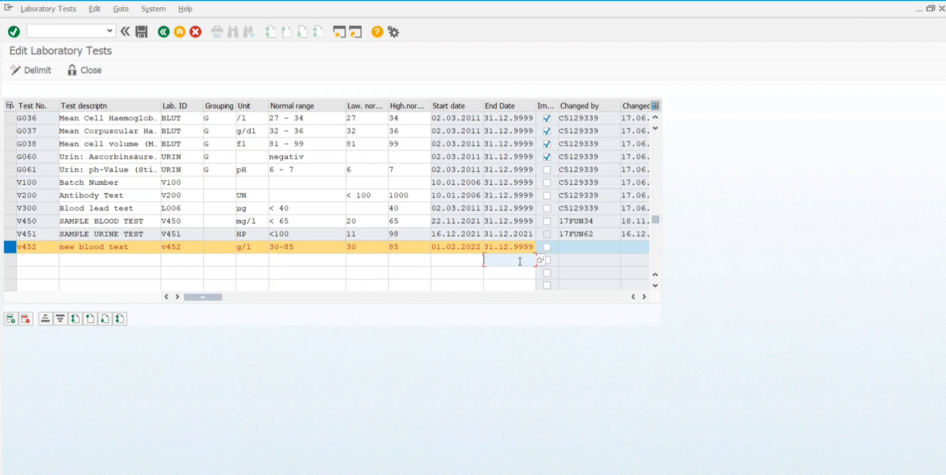
{"action": "left_click", "coordinate": [545, 248]}
{"action": "left_click", "coordinate": [575, 249]}
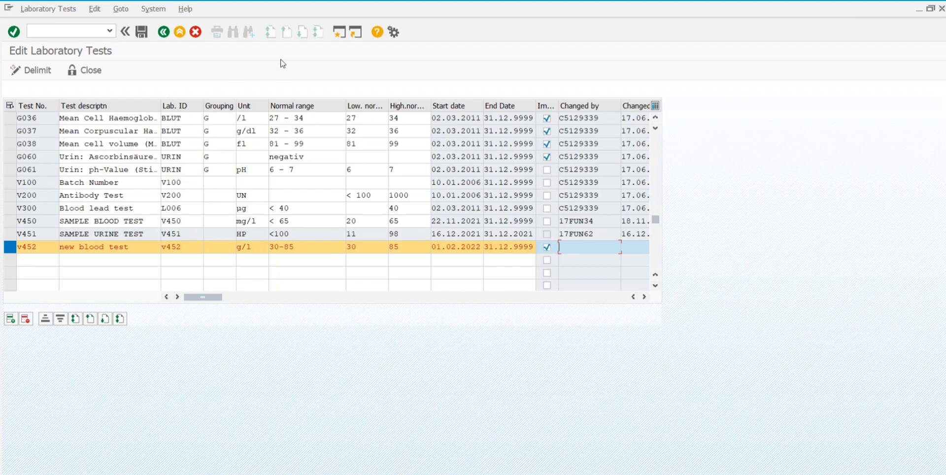
{"action": "key", "text": "Return"}
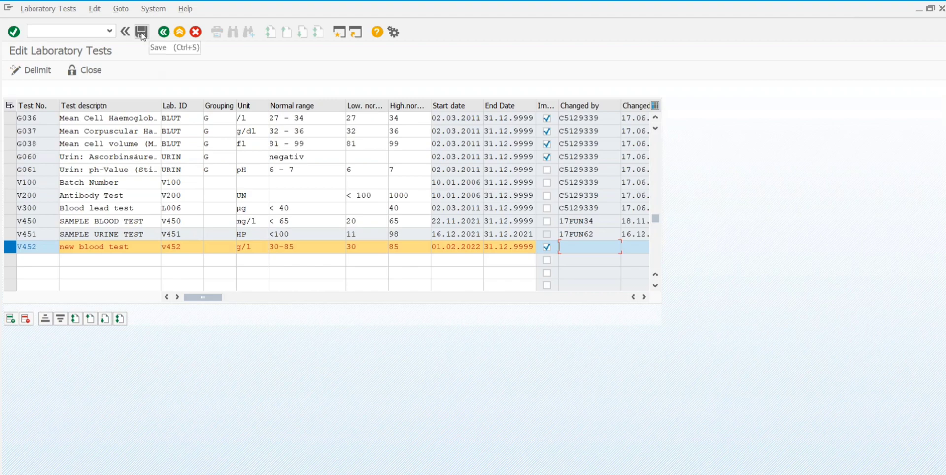
Step: Save the new laboratory test V452 'new blood test'
{"action": "left_click", "coordinate": [142, 32]}
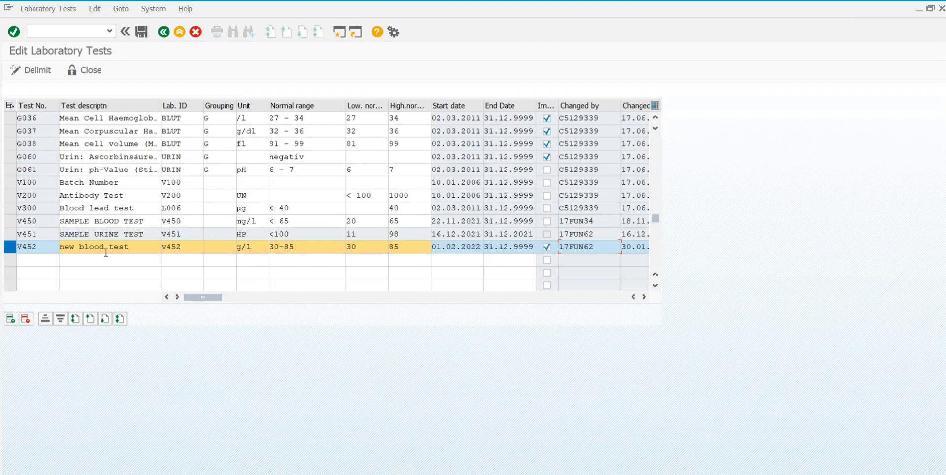
Step: Check that V452 is saved below V450 SAMPLE BLOOD TEST, then focus the command field
{"action": "left_click", "coordinate": [10, 222]}
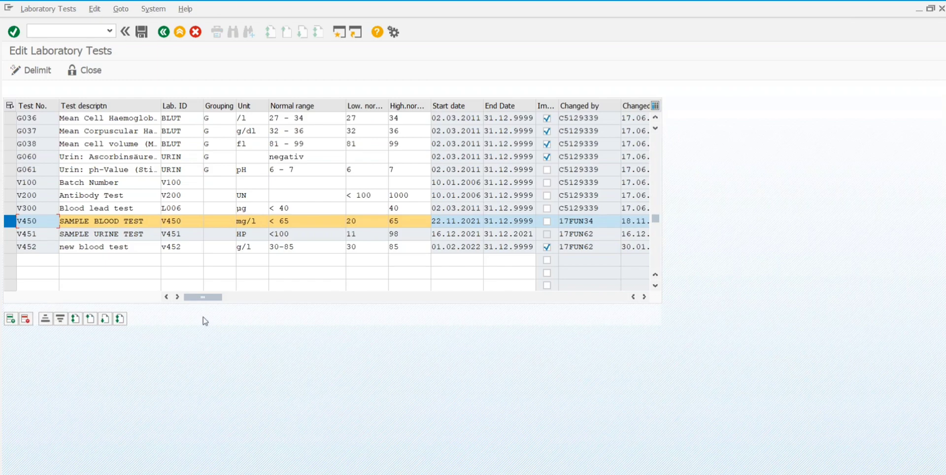
{"action": "left_click", "coordinate": [44, 261]}
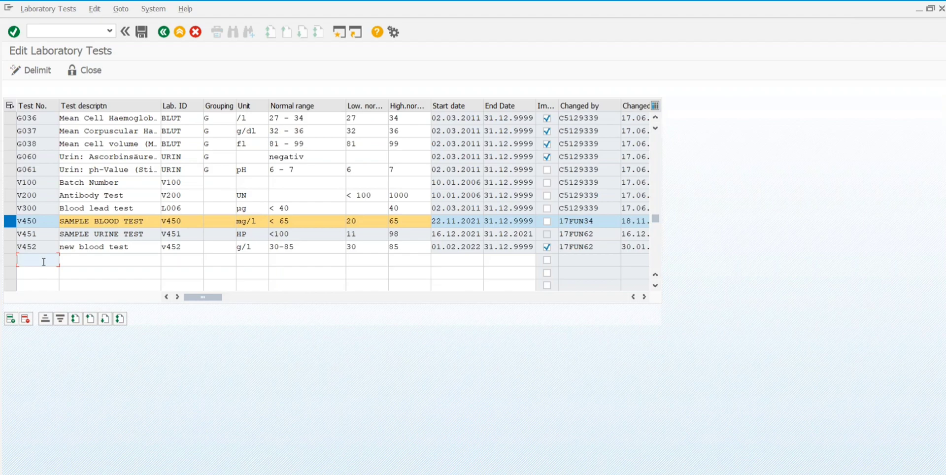
{"action": "left_click", "coordinate": [40, 29]}
Step: Run transaction /nehsvu to open Edit Physical Tests
{"action": "type", "text": "/nehsvu21"}
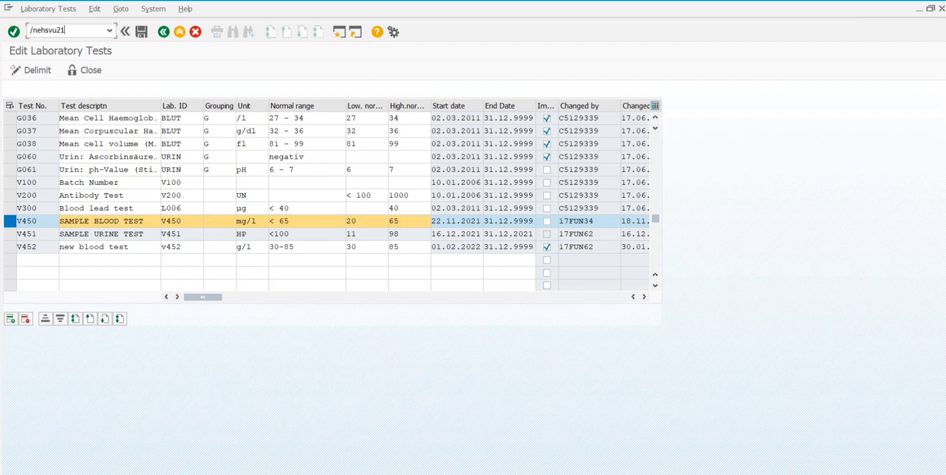
{"action": "key", "text": "Return"}
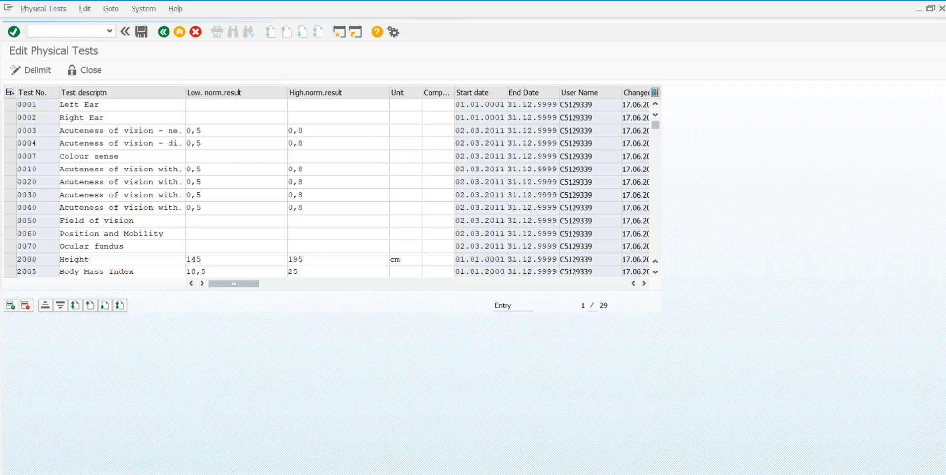
{"action": "scroll", "coordinate": [333, 186], "scroll_direction": "down", "scroll_amount": 7}
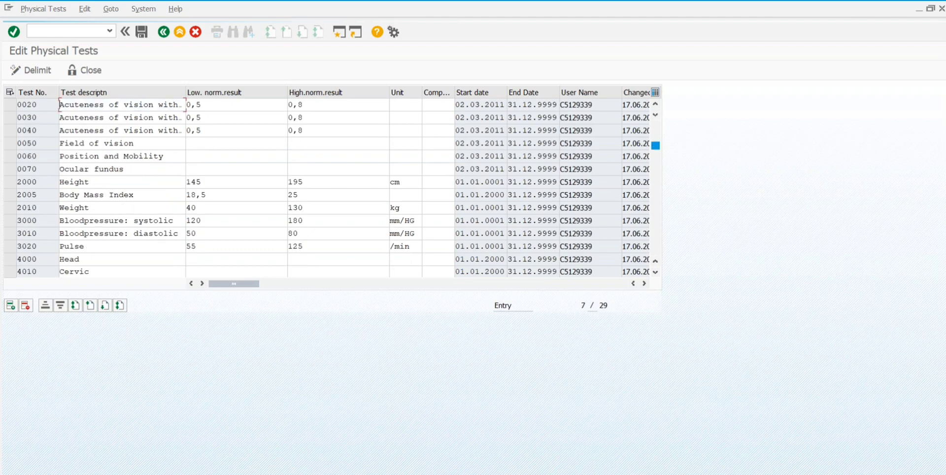
Step: Scroll to the list's end at 4090 BODY TEMPERATURE and 5000 mind cycle, then select the first empty row
{"action": "left_click", "coordinate": [655, 272]}
{"action": "left_click", "coordinate": [655, 271]}
{"action": "left_click", "coordinate": [655, 272]}
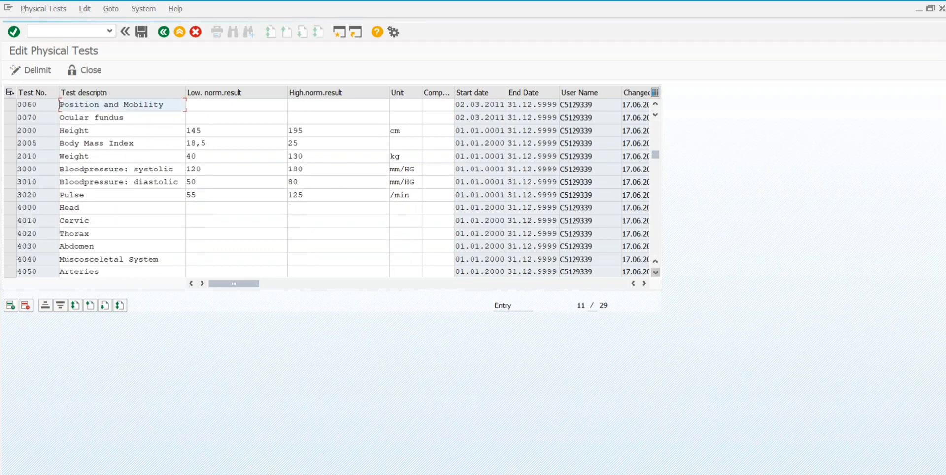
{"action": "left_click", "coordinate": [655, 271]}
{"action": "left_click", "coordinate": [655, 271]}
{"action": "left_click", "coordinate": [655, 271]}
{"action": "left_click", "coordinate": [655, 271]}
{"action": "left_click", "coordinate": [655, 271]}
{"action": "left_click", "coordinate": [655, 271]}
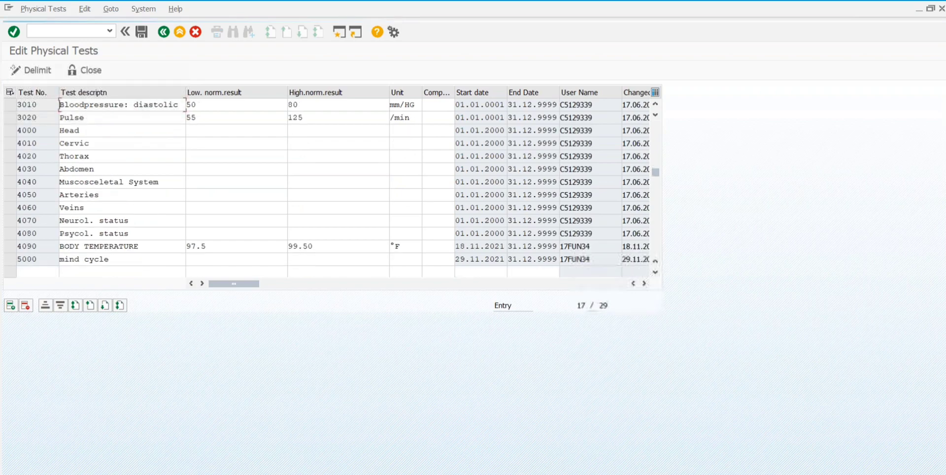
{"action": "left_click", "coordinate": [655, 271]}
{"action": "left_click", "coordinate": [655, 272]}
{"action": "left_click", "coordinate": [655, 272]}
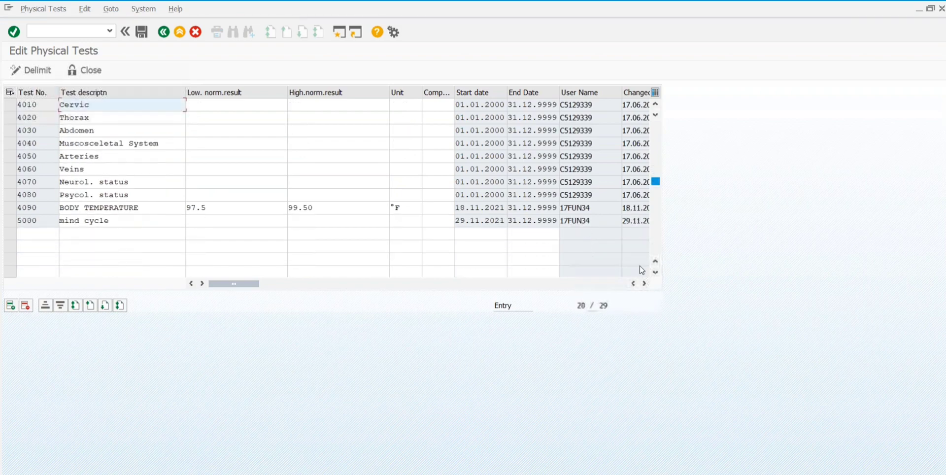
{"action": "left_click", "coordinate": [11, 233]}
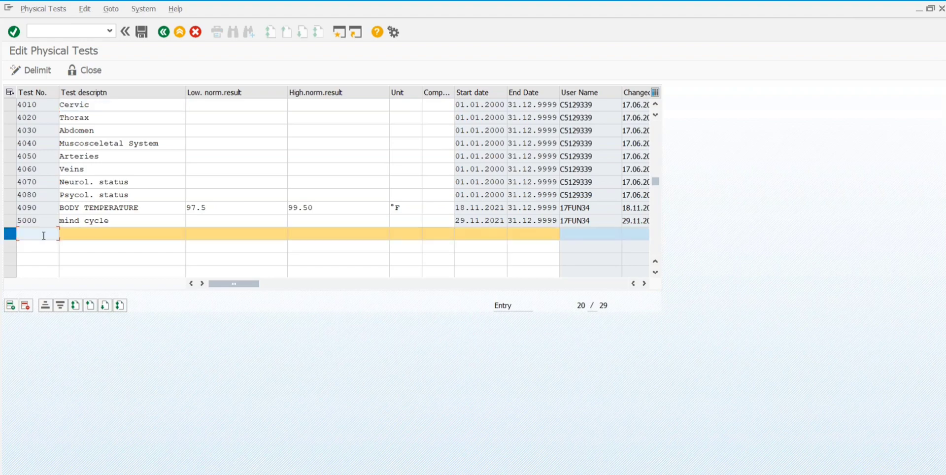
Step: Enter test number 5010 with description 'body weight'
{"action": "type", "text": "5010"}
{"action": "left_click", "coordinate": [78, 240]}
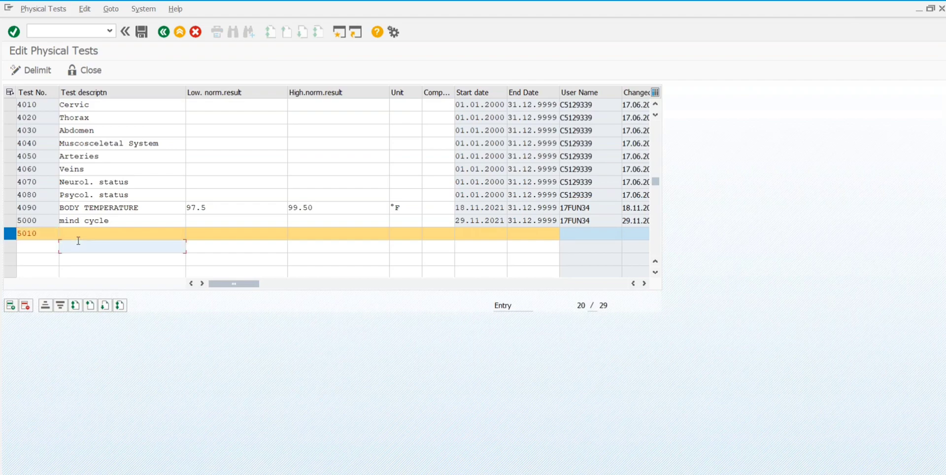
{"action": "left_click", "coordinate": [85, 236]}
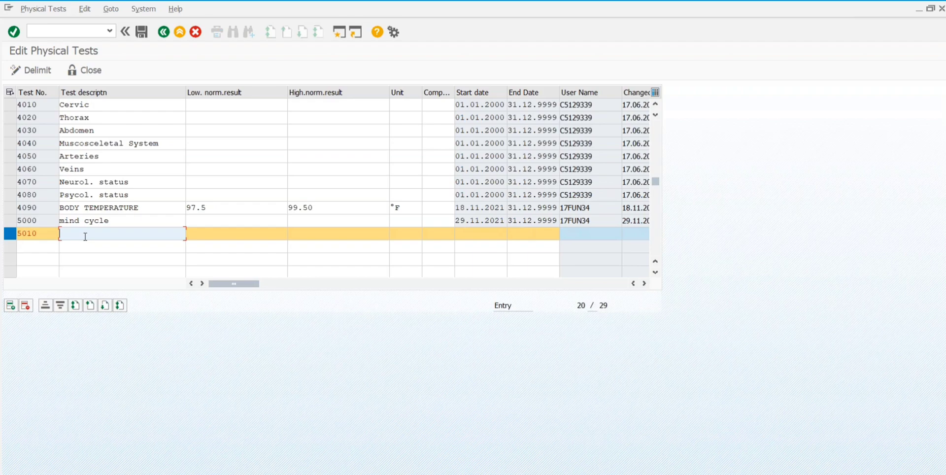
{"action": "type", "text": "body weight"}
Step: Set the low normal limit of test 5010 to 45
{"action": "left_click", "coordinate": [227, 234]}
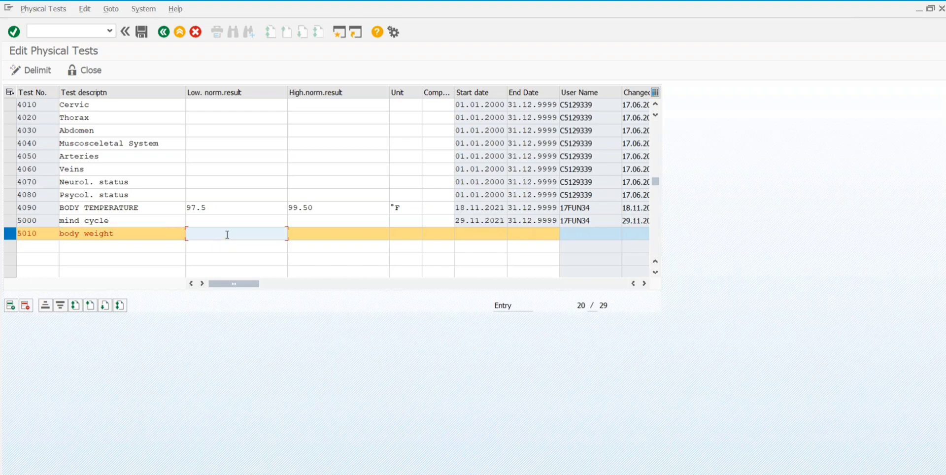
{"action": "type", "text": "70"}
{"action": "key", "text": "BackSpace"}
{"action": "key", "text": "BackSpace"}
{"action": "type", "text": "35"}
{"action": "left_click", "coordinate": [320, 233]}
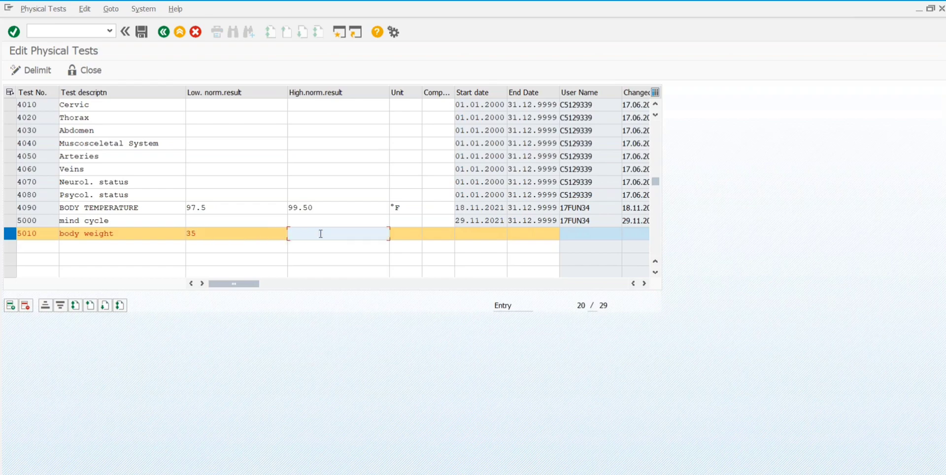
{"action": "left_click", "coordinate": [239, 232]}
{"action": "key", "text": "BackSpace"}
{"action": "key", "text": "BackSpace"}
{"action": "type", "text": "45"}
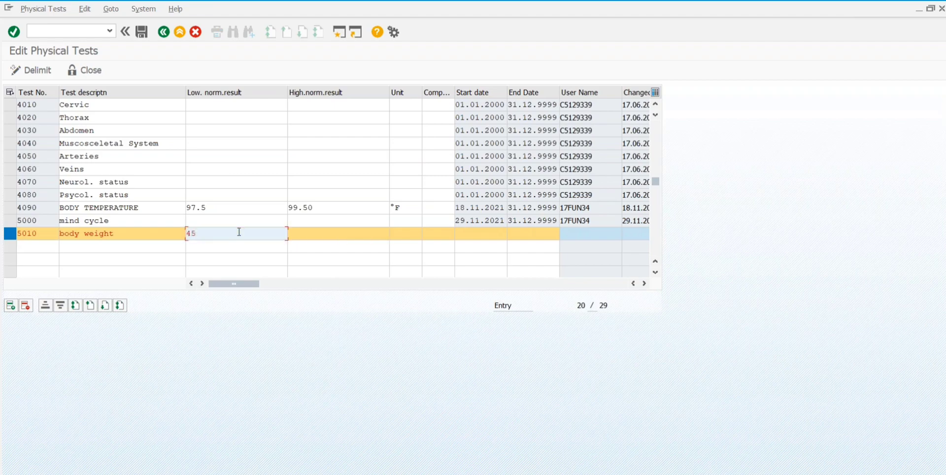
Step: Set the high normal limit to 70 and the unit to kg
{"action": "left_click", "coordinate": [307, 232]}
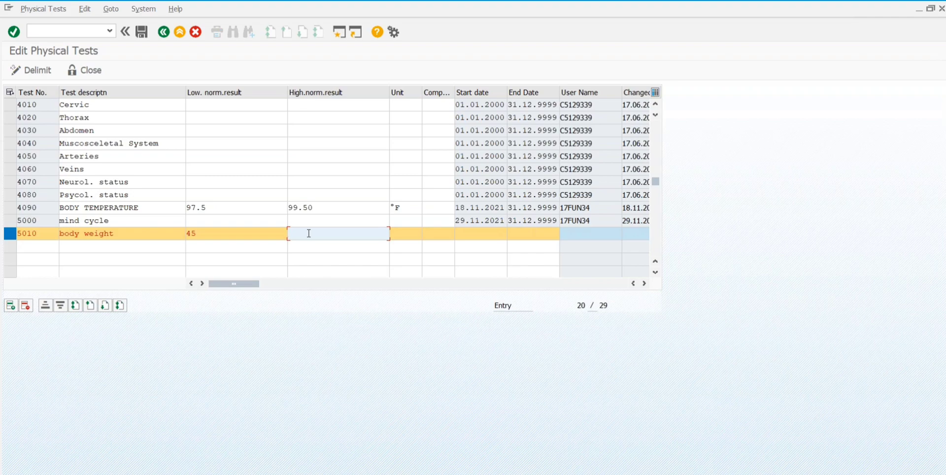
{"action": "type", "text": "70"}
{"action": "left_click", "coordinate": [406, 231]}
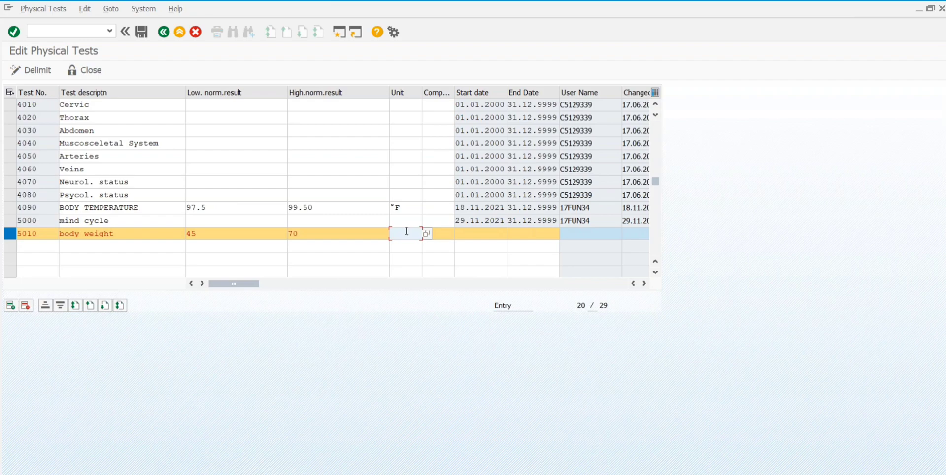
{"action": "type", "text": "kg"}
{"action": "left_click", "coordinate": [439, 235]}
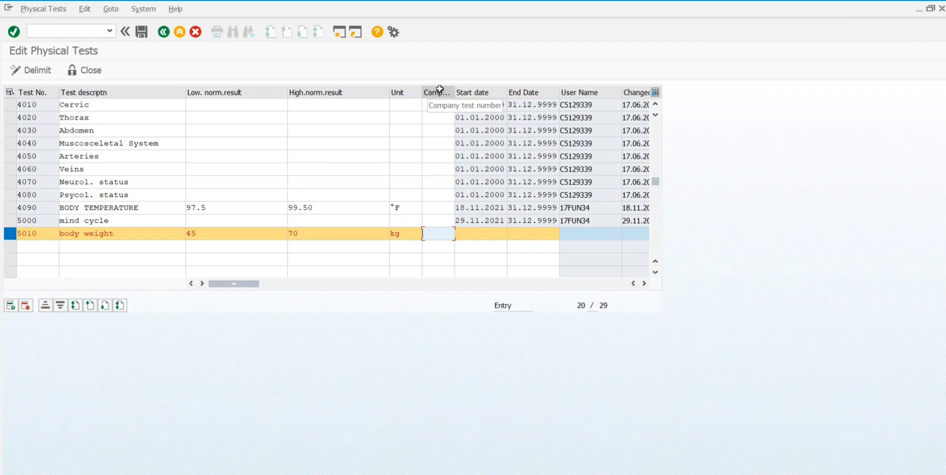
{"action": "left_click", "coordinate": [479, 231]}
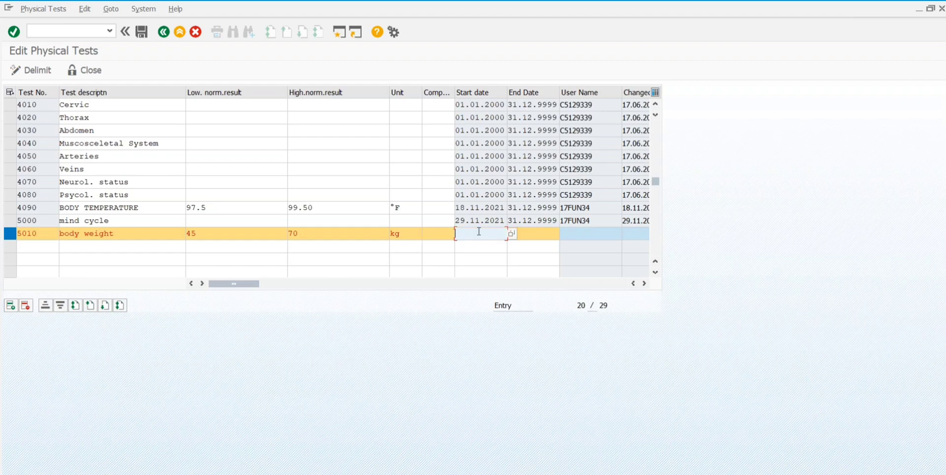
Step: Pick start date 01.02.2022 from the calendar, enter end date 31.12.9999, confirm and save test 5010
{"action": "left_click", "coordinate": [511, 233]}
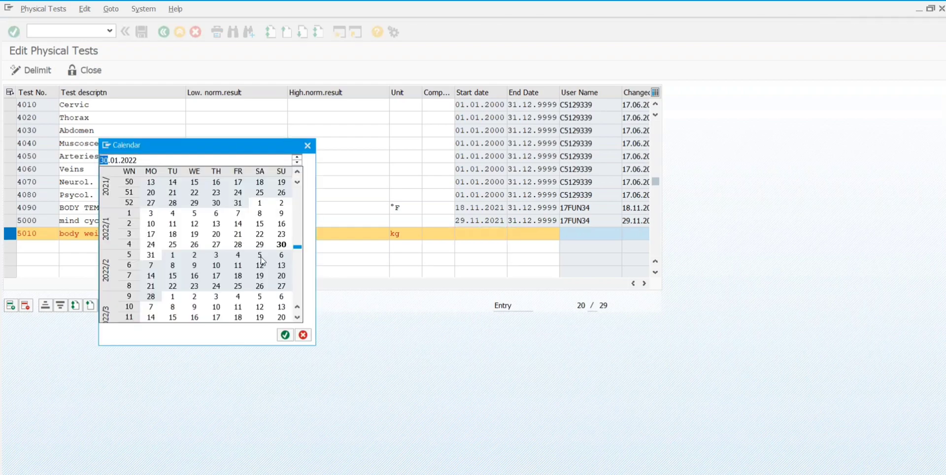
{"action": "double_click", "coordinate": [173, 255]}
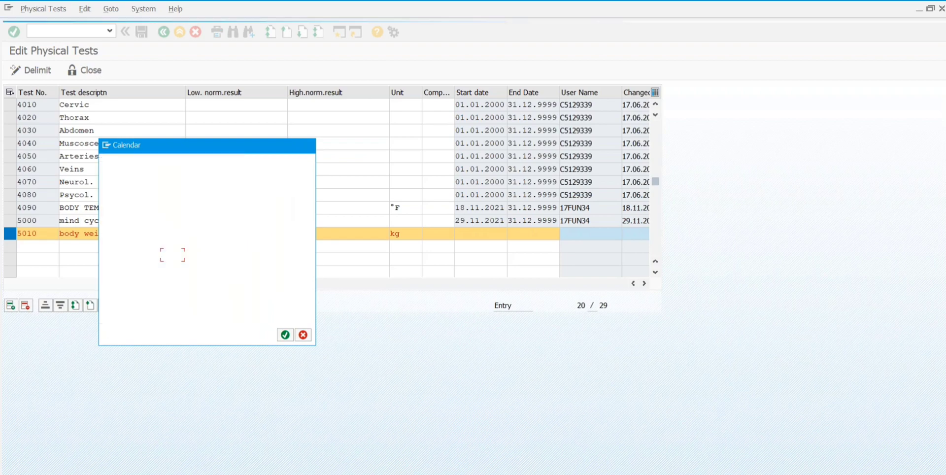
{"action": "left_click", "coordinate": [531, 233]}
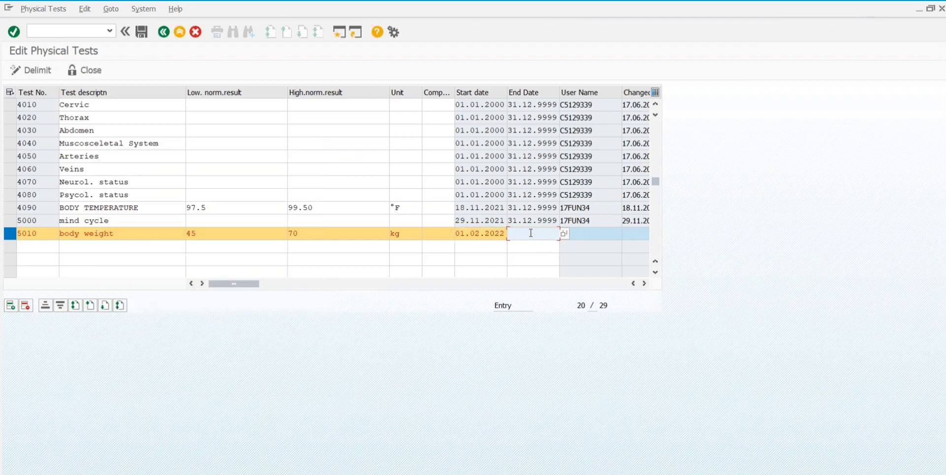
{"action": "type", "text": "31.12.9999"}
{"action": "key", "text": "Return"}
{"action": "left_click", "coordinate": [140, 30]}
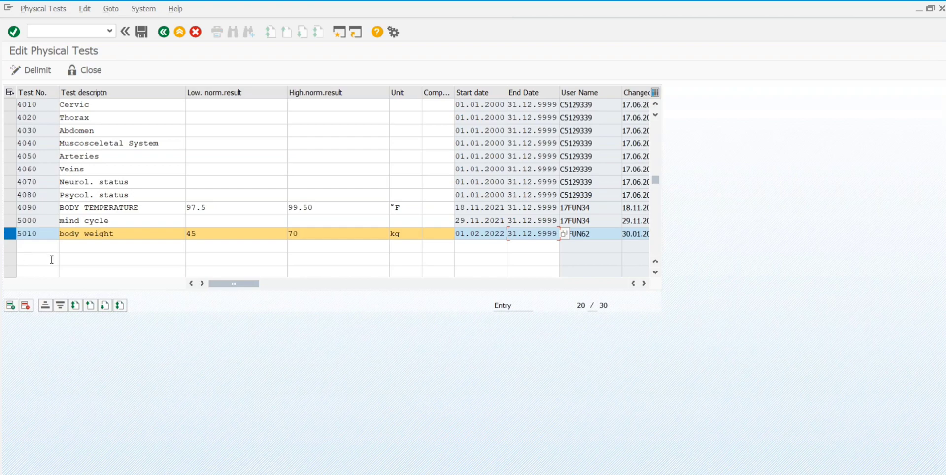
Step: Change 4090 BODY TEMPERATURE's low normal limit to 96.5, save, then select the 5010 row
{"action": "left_click", "coordinate": [11, 207]}
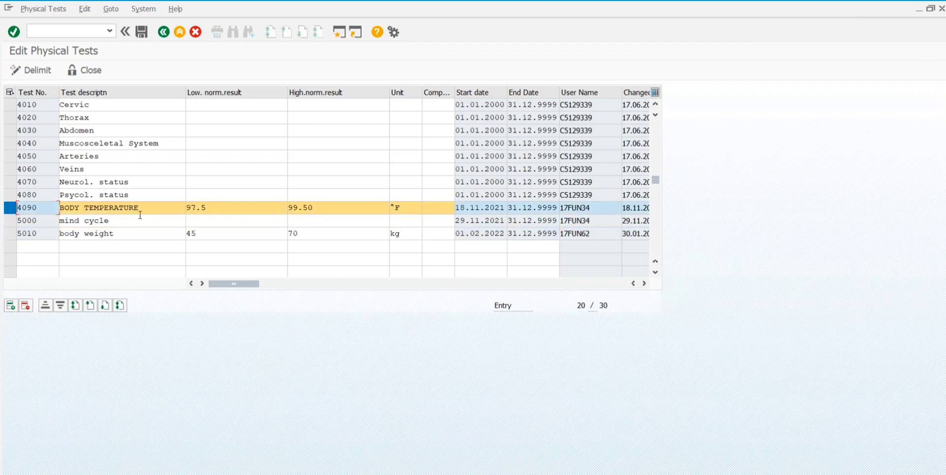
{"action": "left_click", "coordinate": [233, 206]}
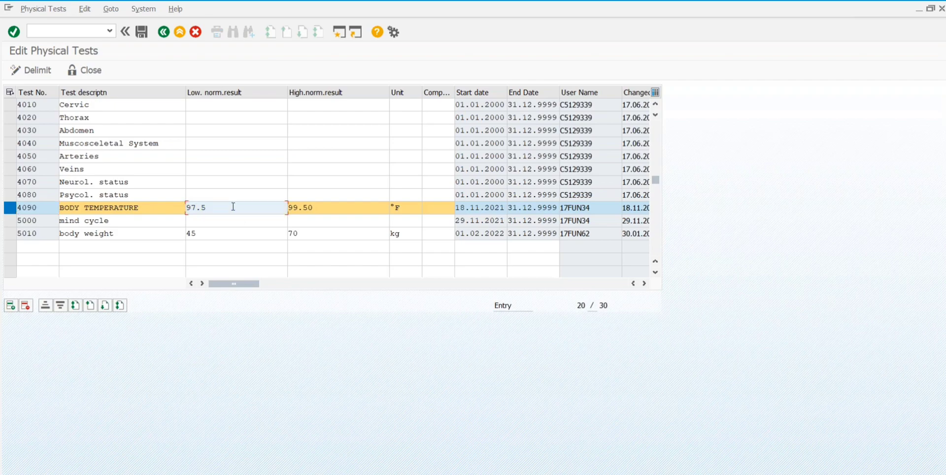
{"action": "key", "text": "BackSpace"}
{"action": "key", "text": "BackSpace"}
{"action": "key", "text": "BackSpace"}
{"action": "type", "text": "6.5"}
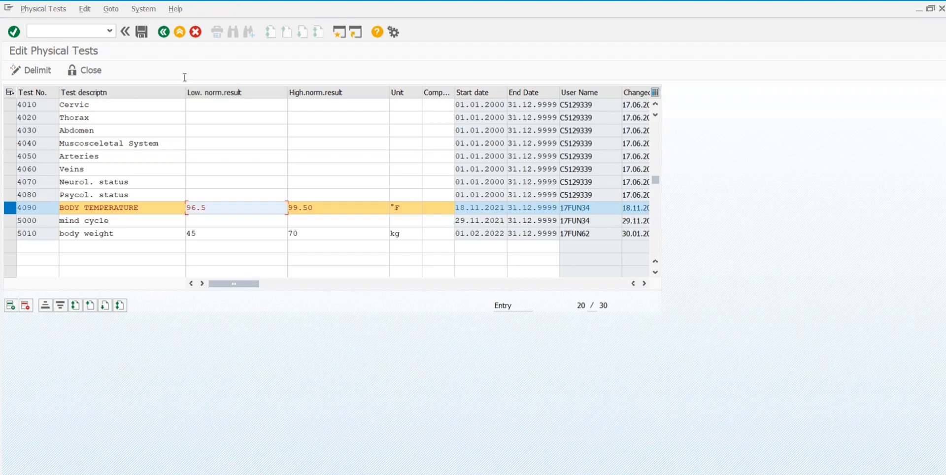
{"action": "left_click", "coordinate": [141, 32]}
{"action": "left_click", "coordinate": [75, 247]}
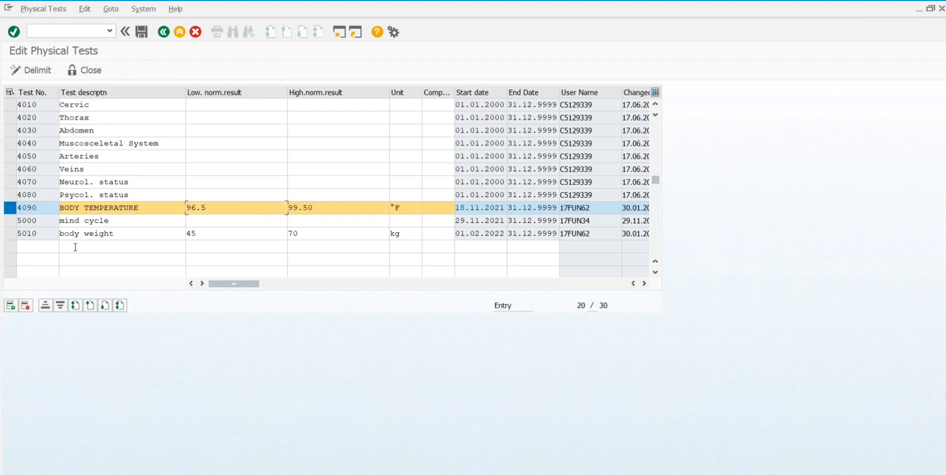
{"action": "left_click", "coordinate": [9, 234]}
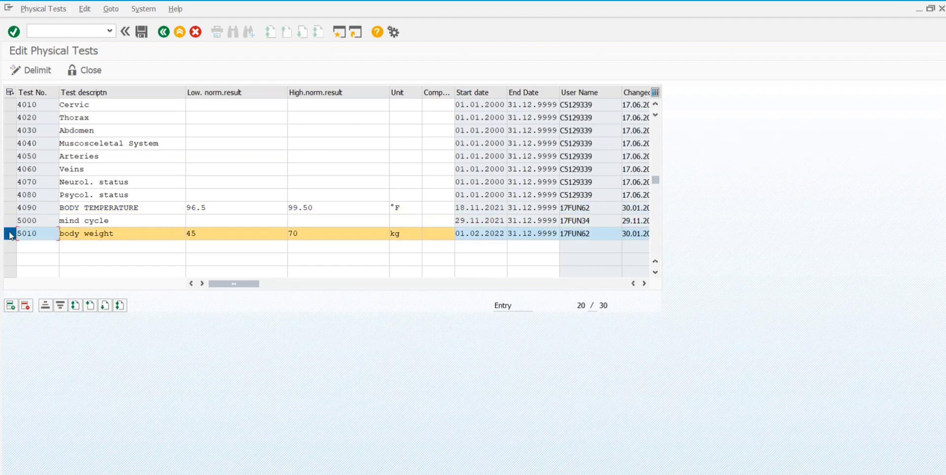